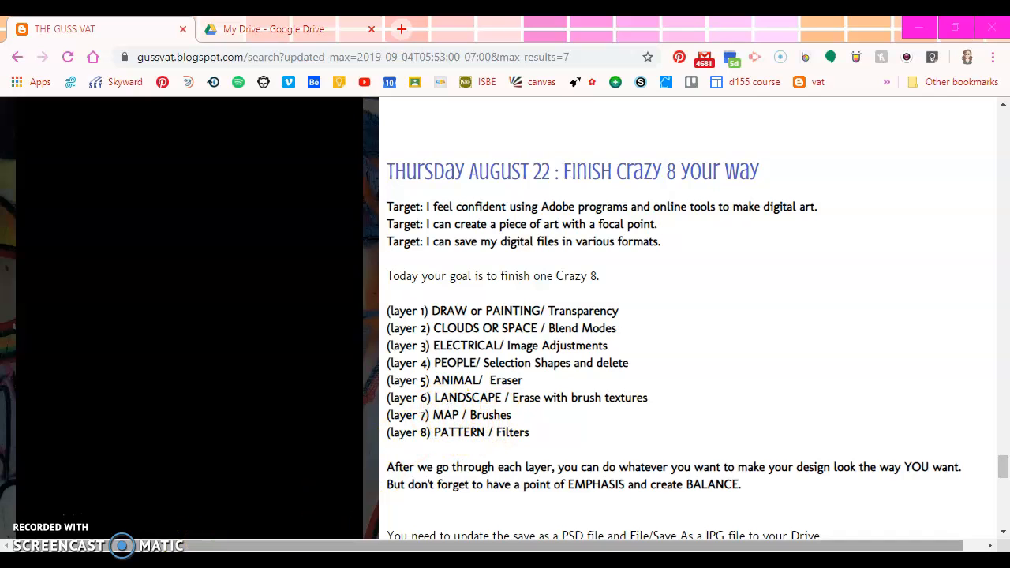
Step: Switch to Photoshop and set up a new print document named "Crazy 8"
left_click(229, 561)
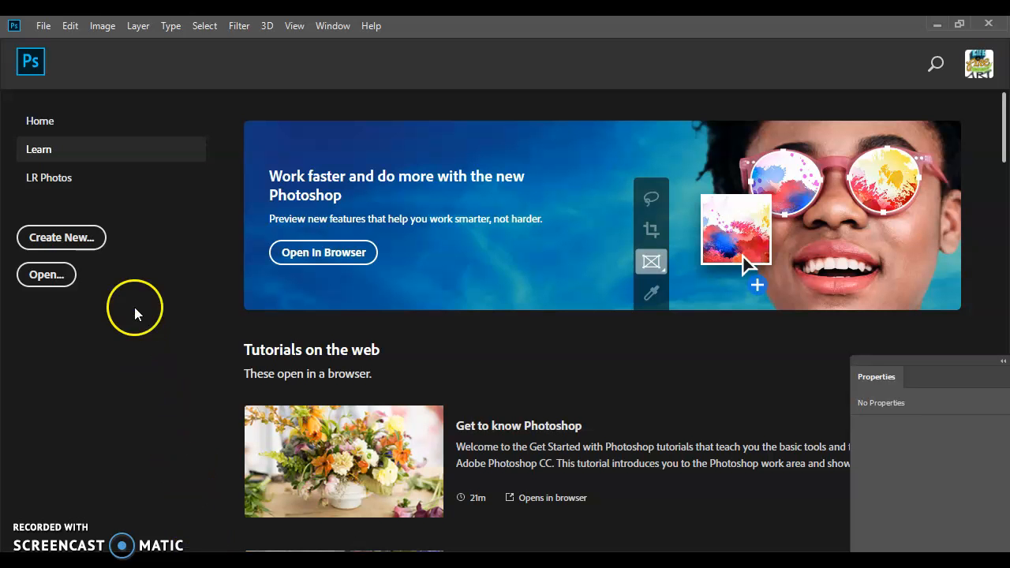
left_click(81, 240)
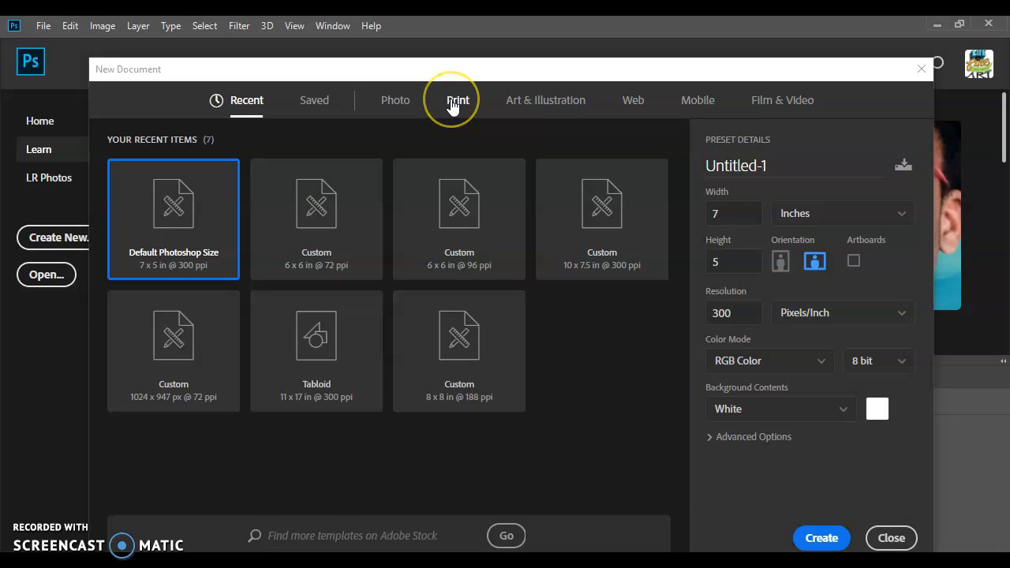
left_click(453, 104)
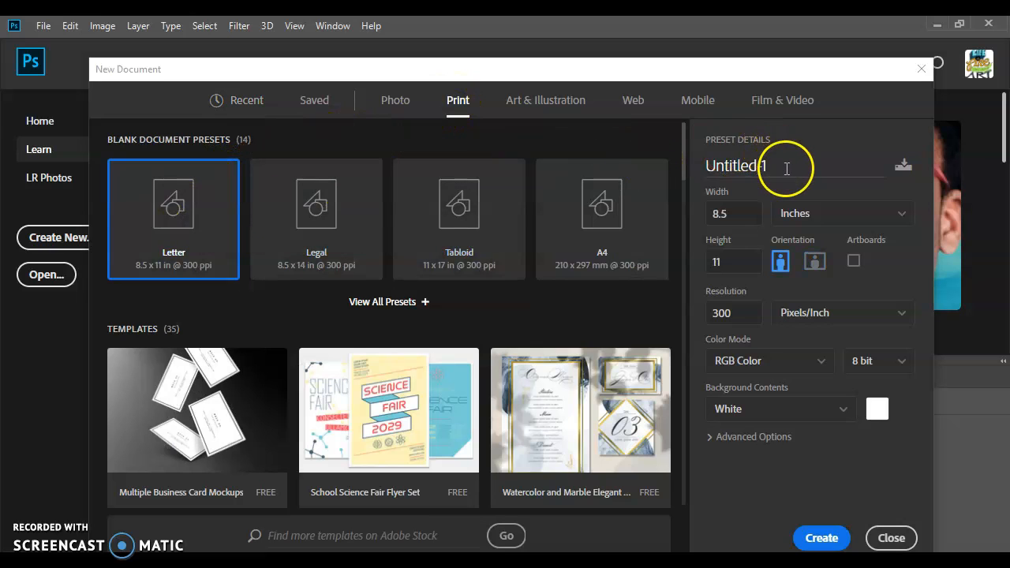
left_click_drag(784, 169, 560, 177)
type("Crazy 8")
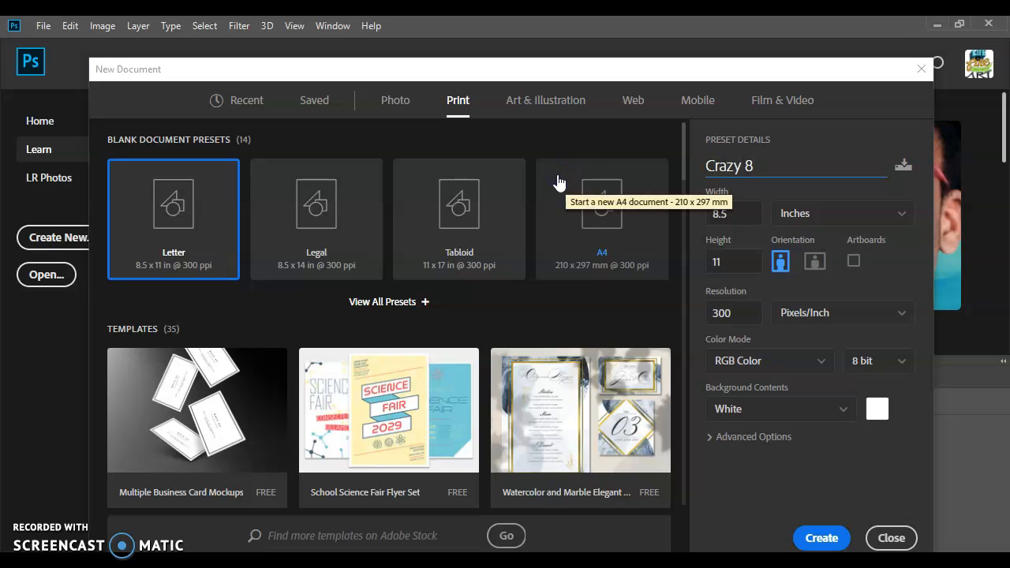
Step: Set the document to 8 by 8 inches at 188 pixels per inch and create it
left_click_drag(750, 213, 668, 224)
type("8")
left_click_drag(744, 263, 593, 269)
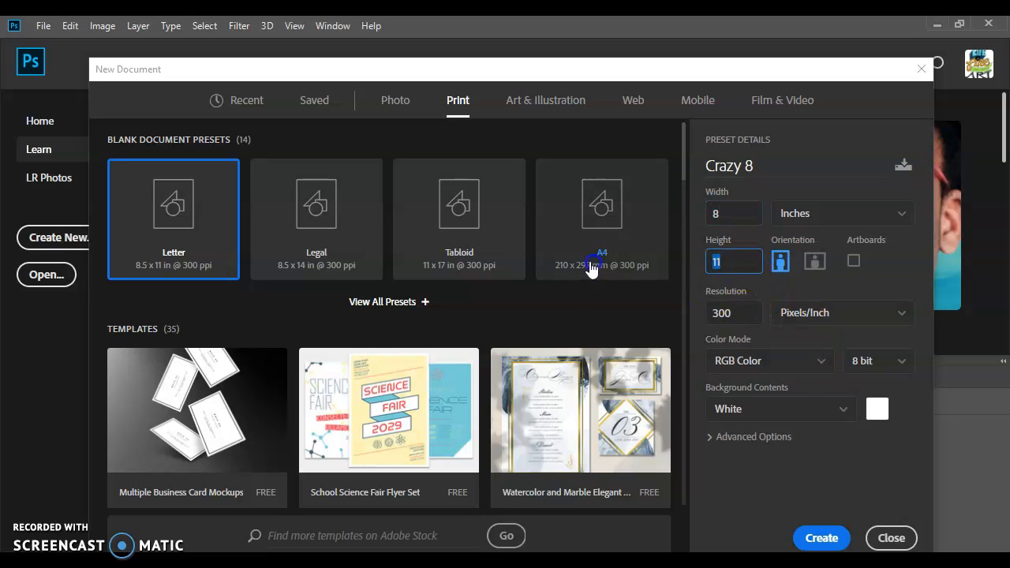
type("8")
left_click_drag(720, 296, 684, 323)
type("188")
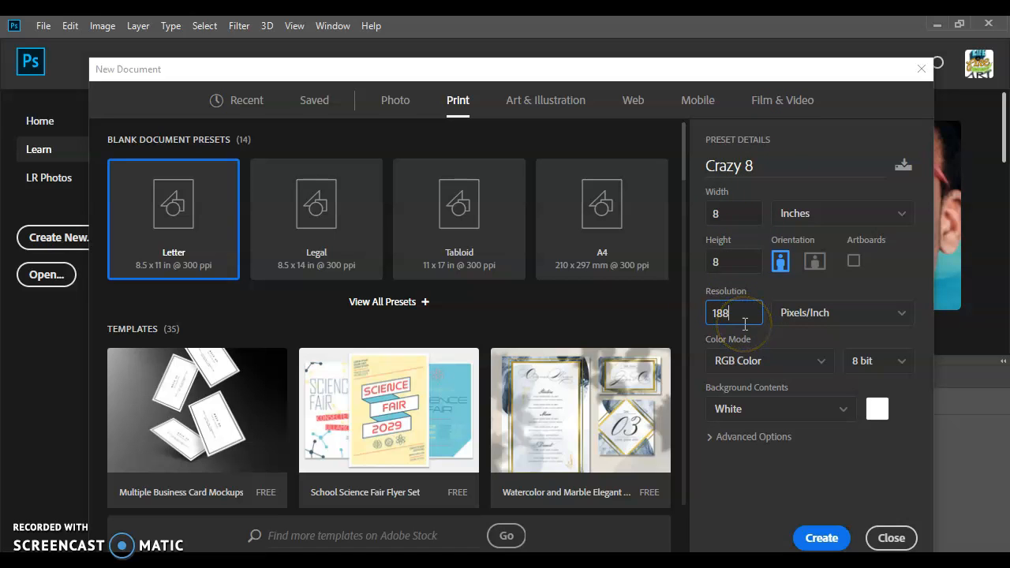
left_click(819, 538)
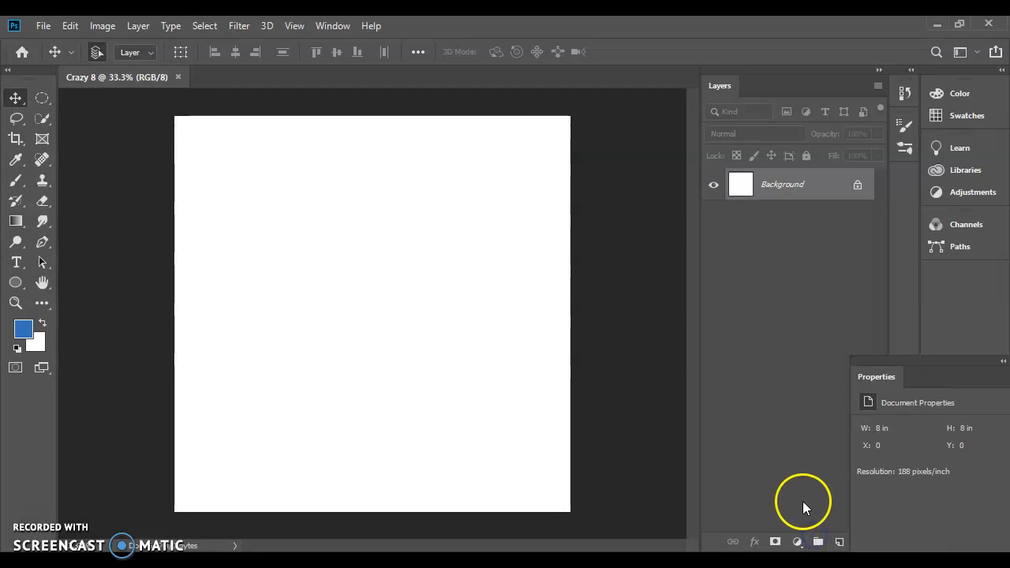
Step: Check the blog's layer list, then place abstract-expressionism-abstract-painting-acrylic-1919287 as an embedded image from the VAT 4 Crazy 8 Project's crazy8imagessss folder
left_click(42, 25)
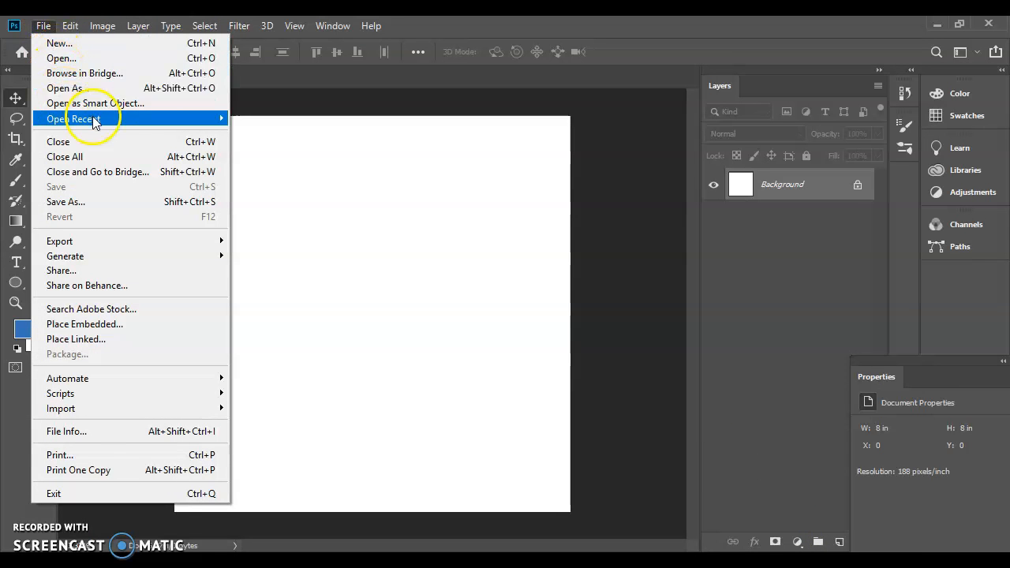
left_click(167, 561)
left_click(165, 517)
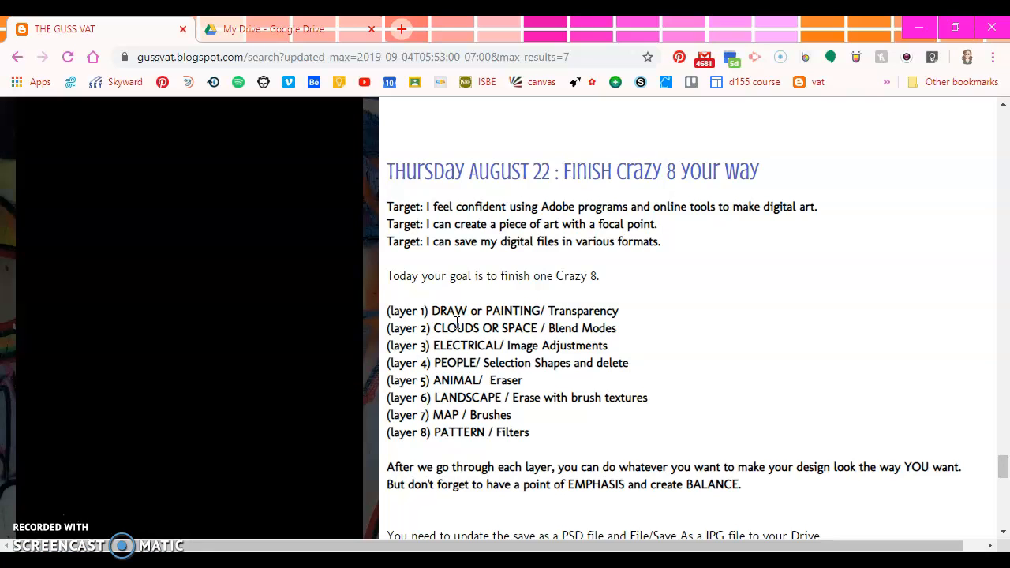
left_click(589, 341)
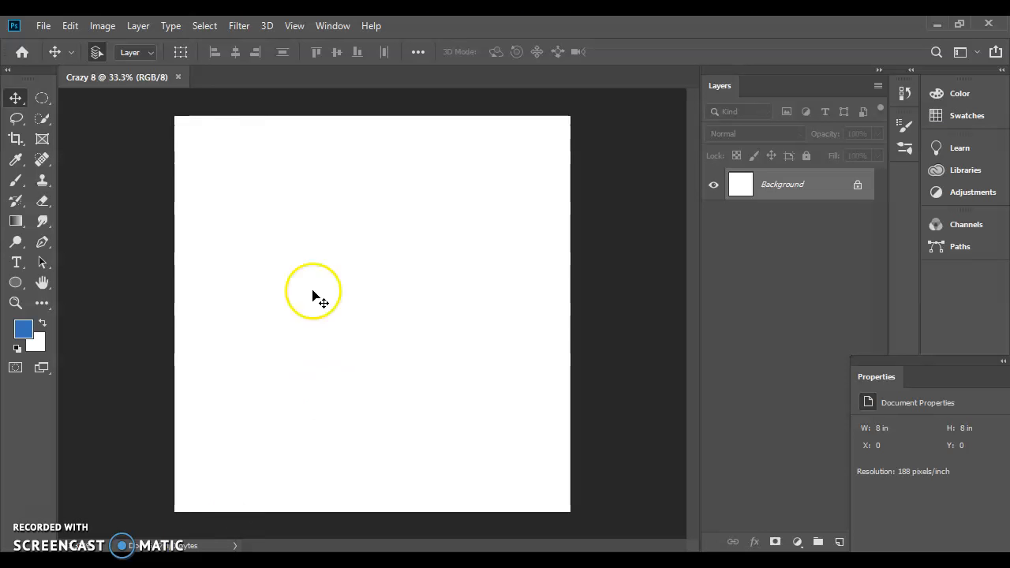
left_click(43, 25)
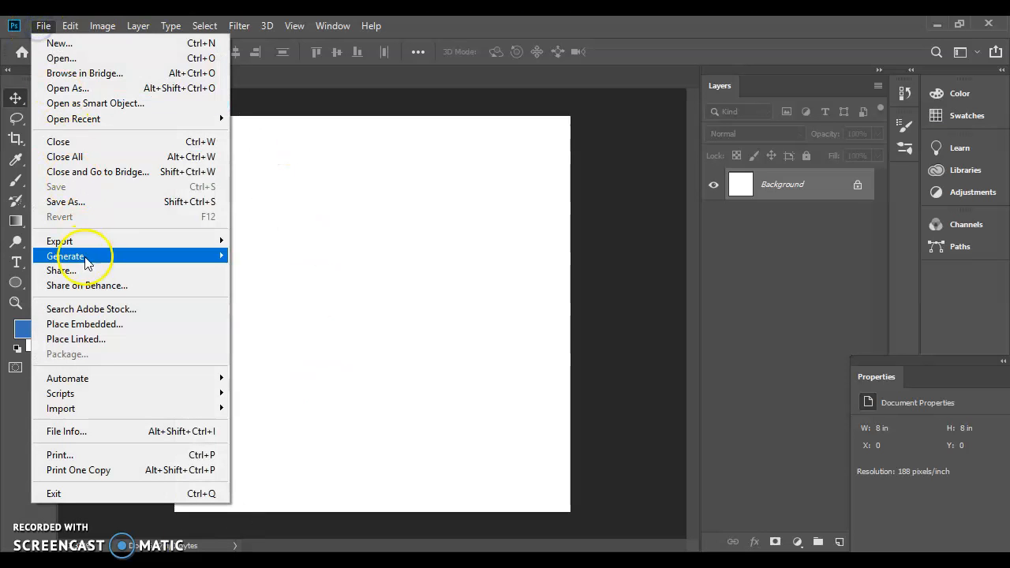
left_click(88, 324)
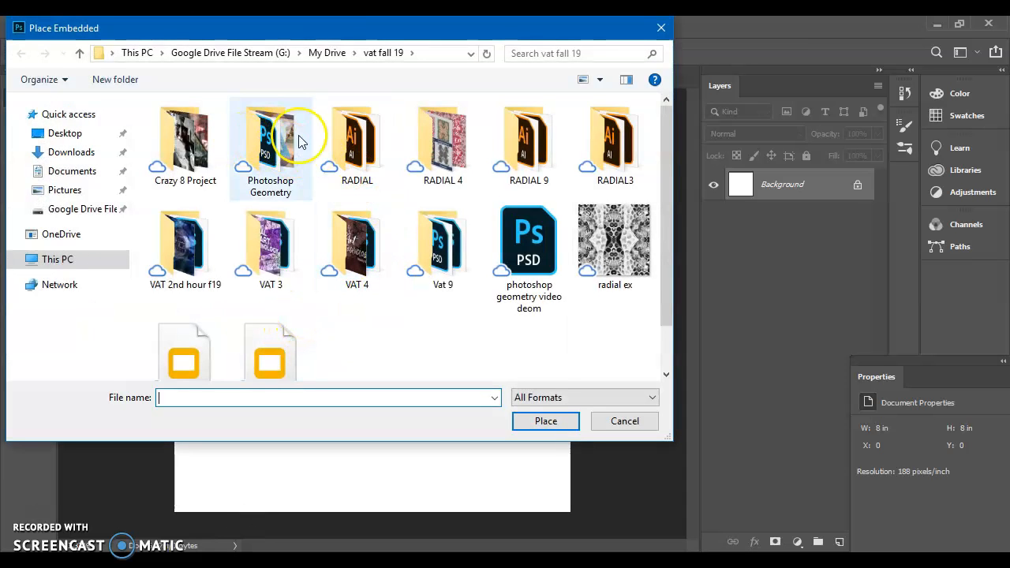
double_click(364, 245)
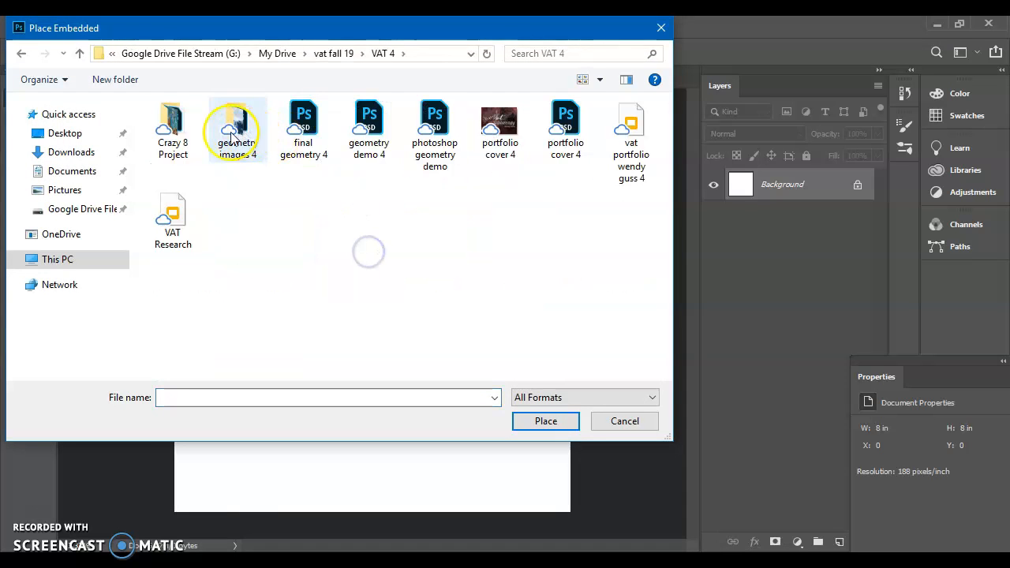
double_click(171, 131)
double_click(203, 128)
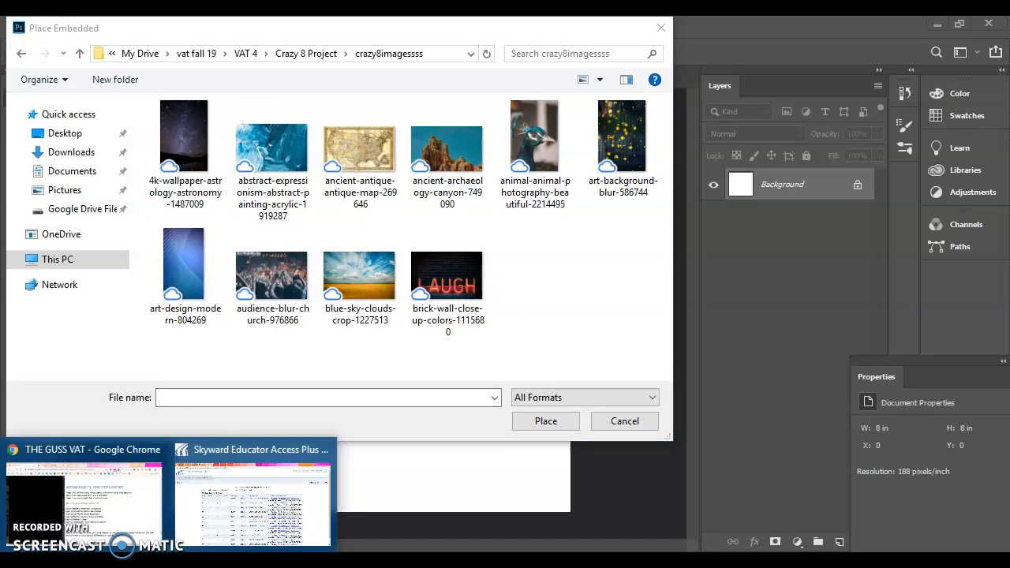
left_click(149, 500)
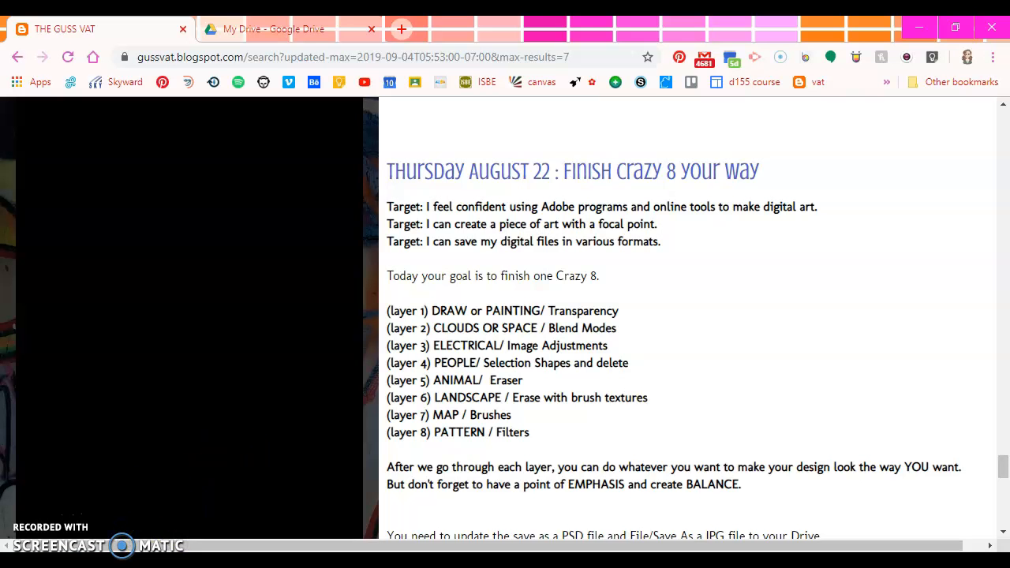
left_click(211, 558)
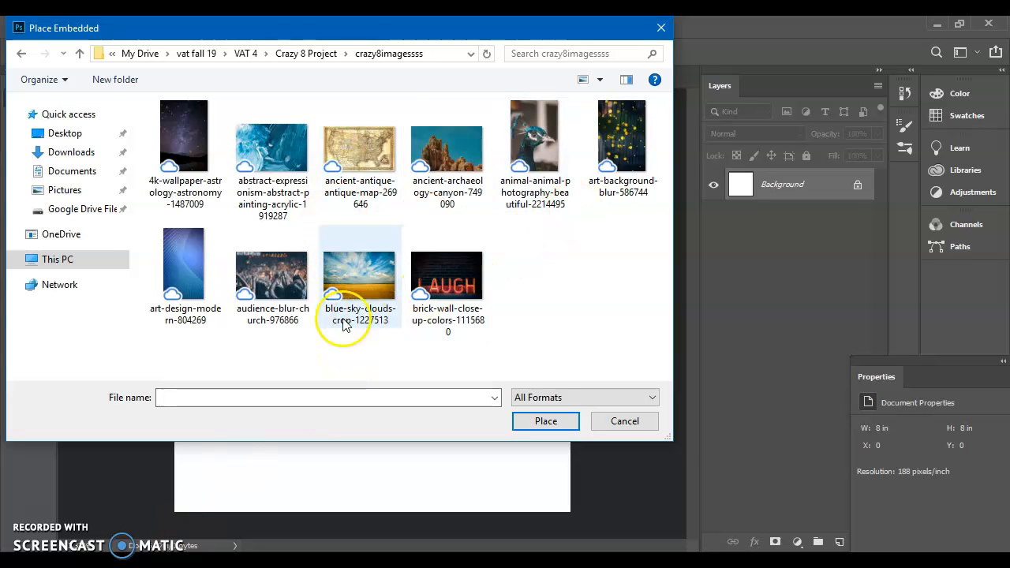
double_click(272, 150)
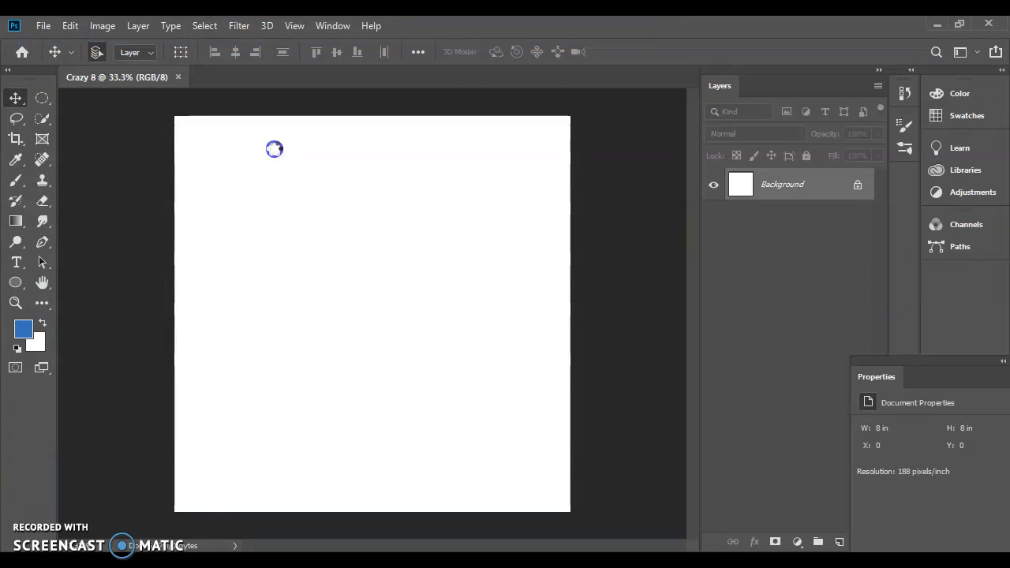
Step: Enlarge the placed painting to about 12.7 by 8.4 inches, position it to cover the whole canvas, and commit the placement
left_click_drag(374, 182, 374, 104)
left_click_drag(371, 445, 386, 523)
left_click_drag(514, 367, 489, 359)
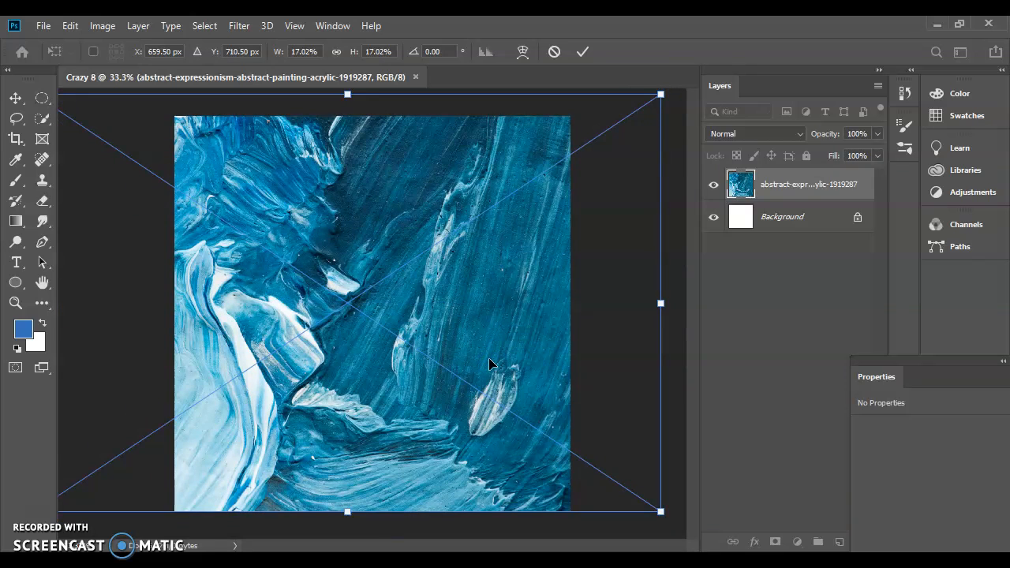
key("Return")
left_click(593, 260)
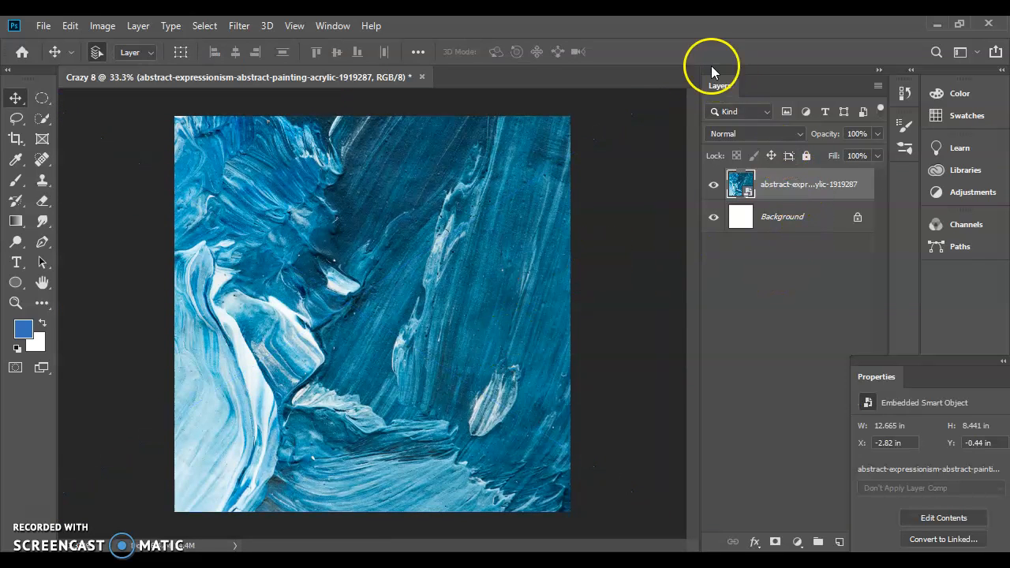
Step: Rasterize the abstract painting layer and rename it "layer 1"
left_click(321, 28)
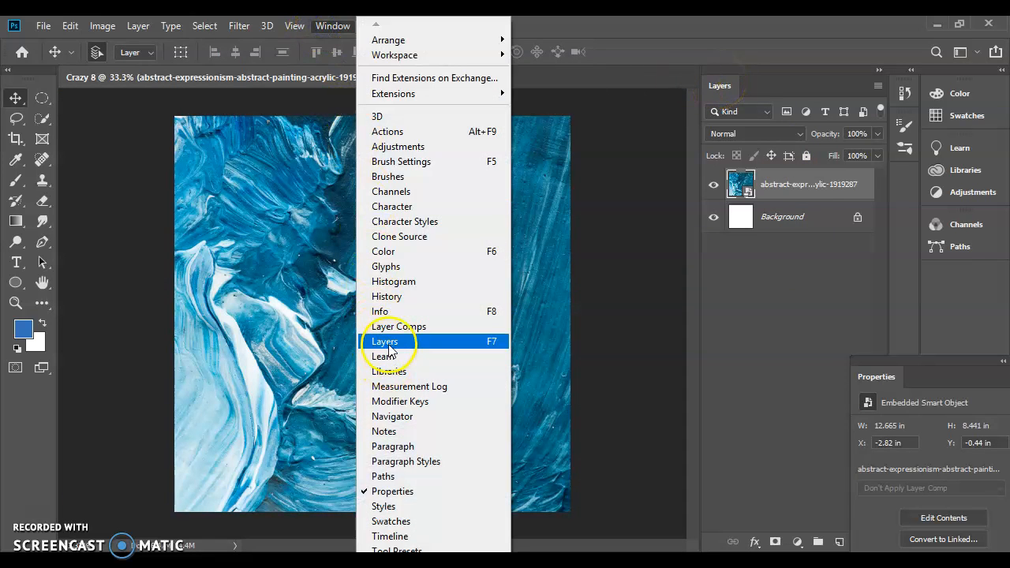
left_click(818, 187)
right_click(803, 190)
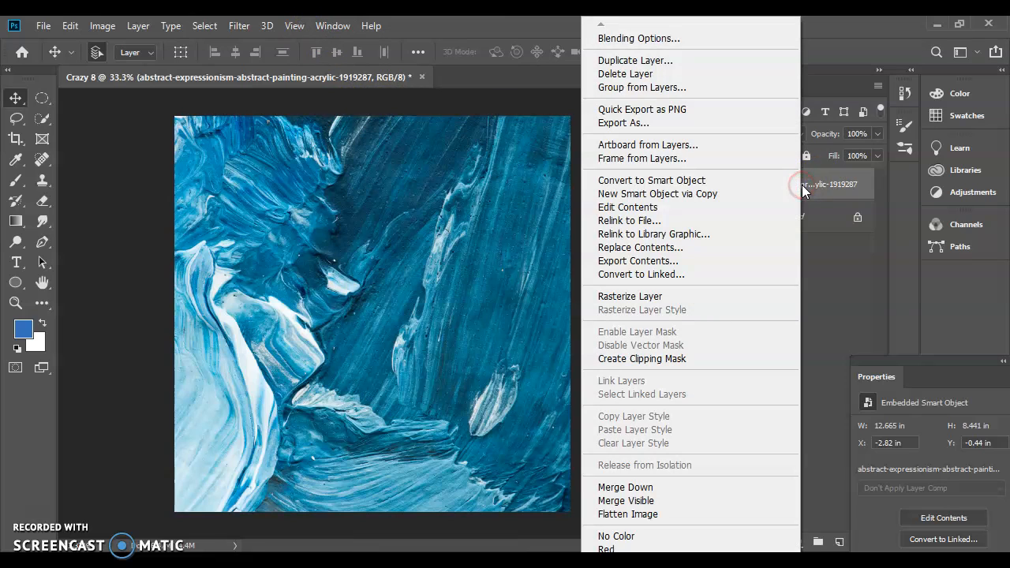
left_click(699, 297)
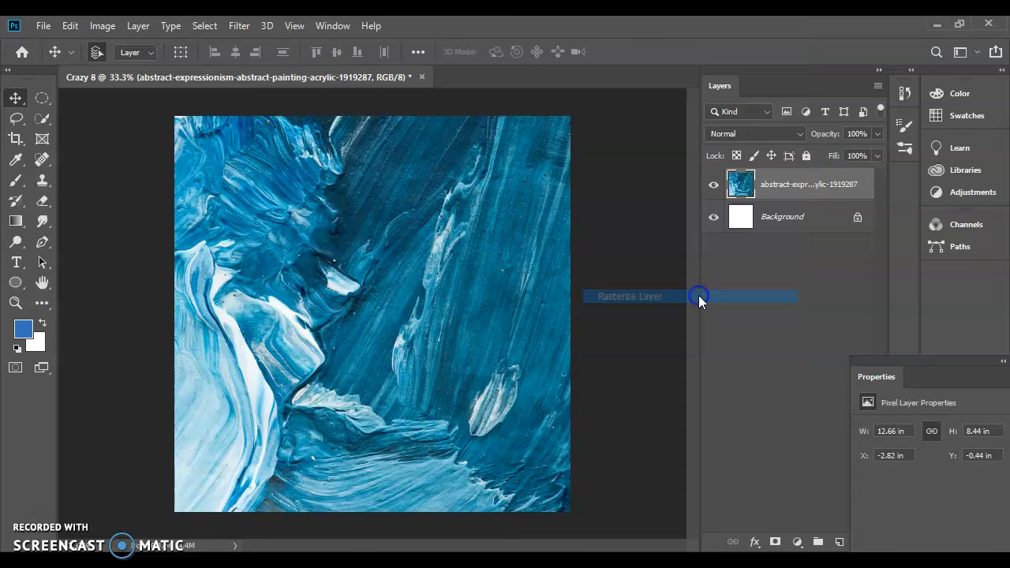
left_click(803, 189)
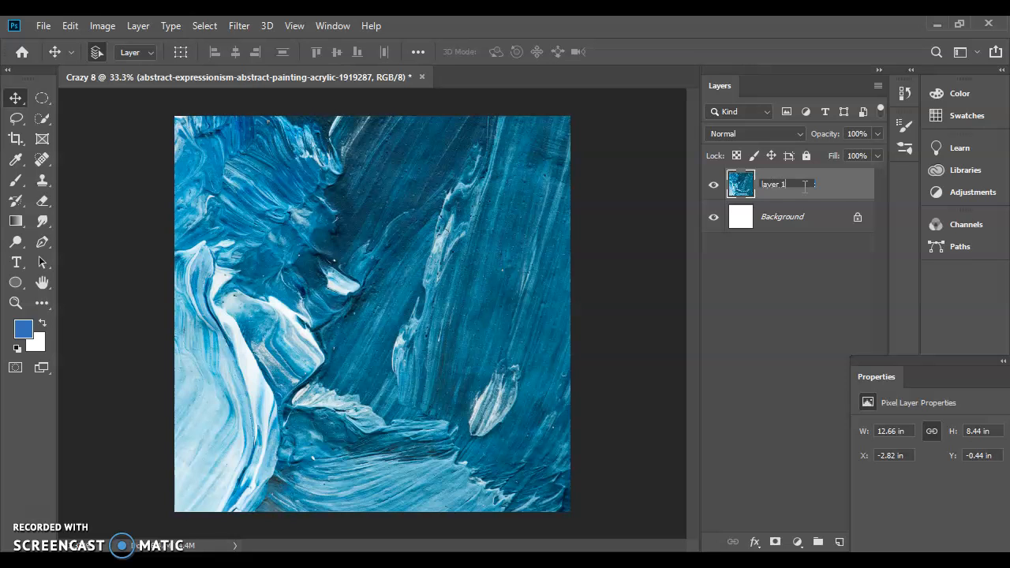
Step: Place the embedded image 4k-wallpaper-astrology-astronomy-1487009, enlarged to about 9 by 13.6 inches so it covers the whole canvas
left_click(43, 25)
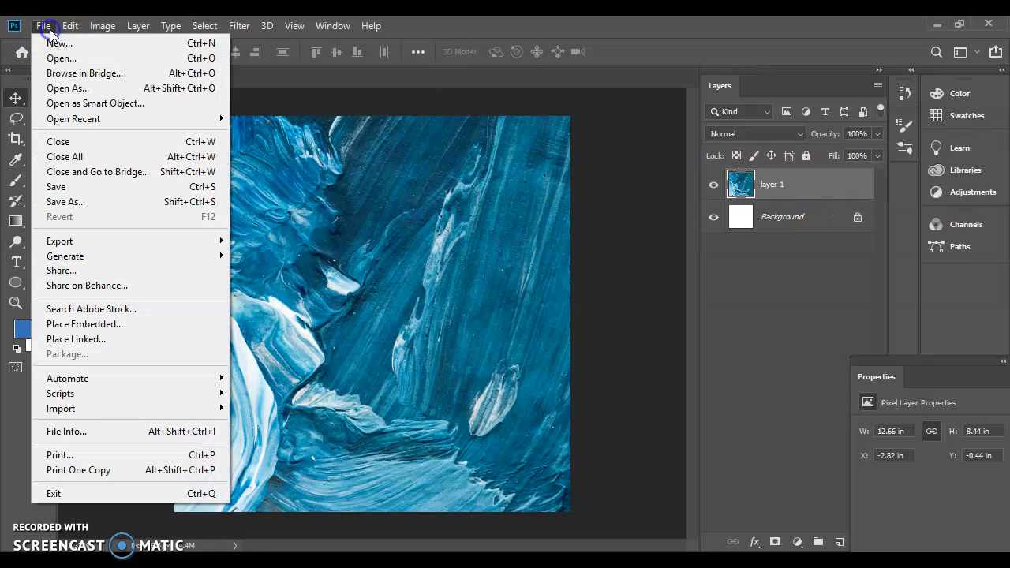
left_click(99, 323)
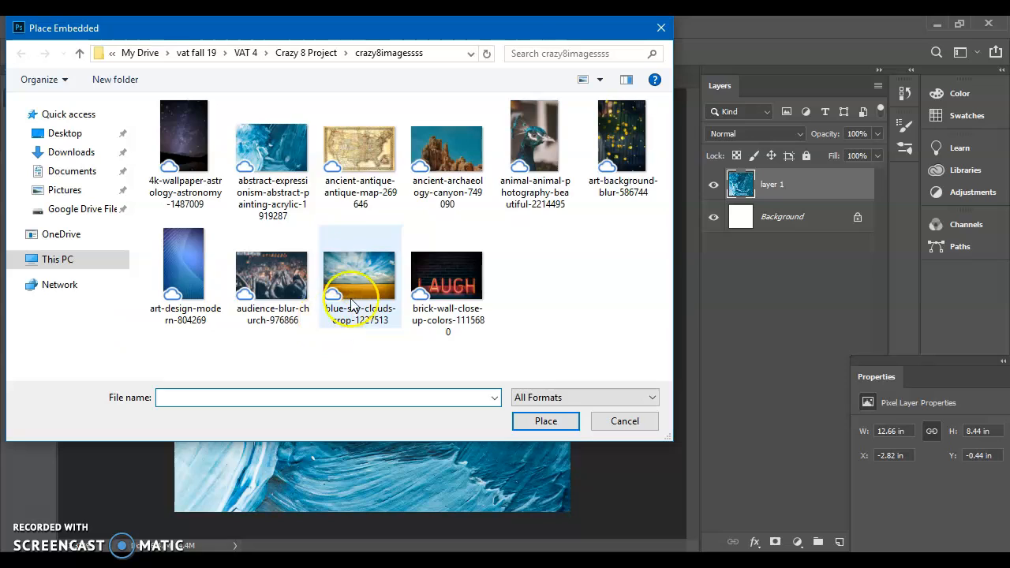
double_click(174, 131)
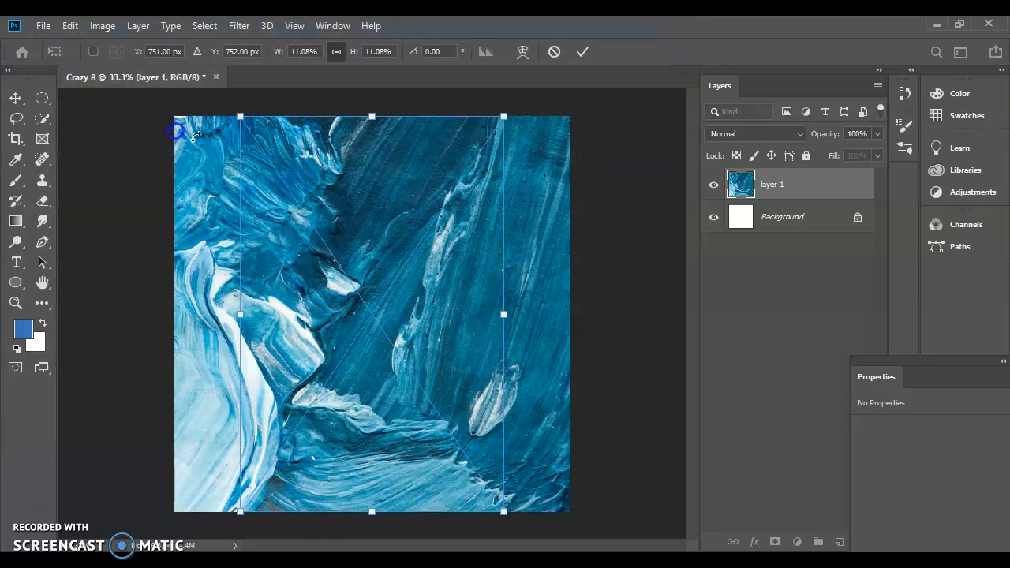
left_click_drag(507, 113, 667, 32)
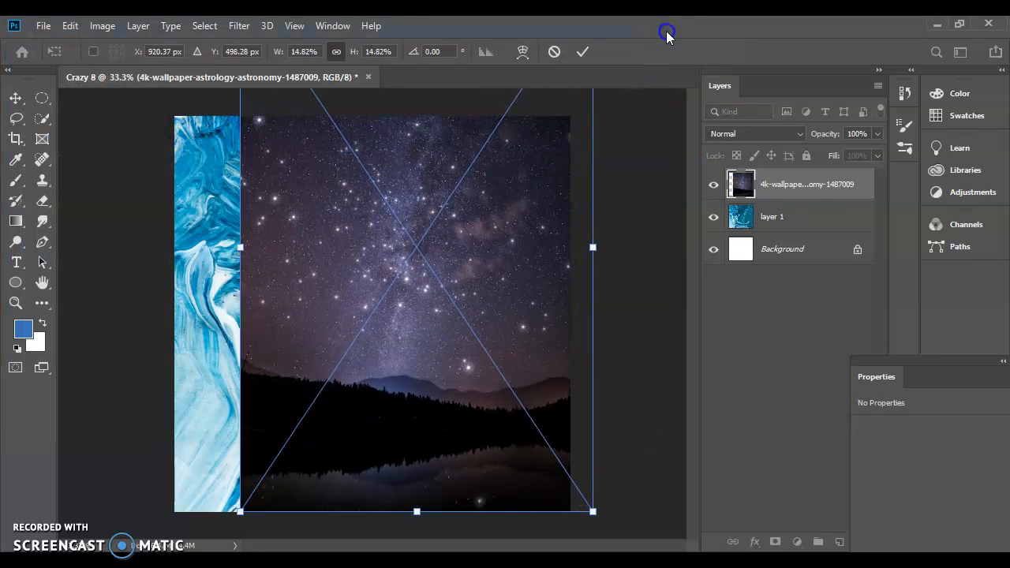
left_click_drag(244, 249, 148, 260)
left_click_drag(371, 365, 376, 318)
key("Return")
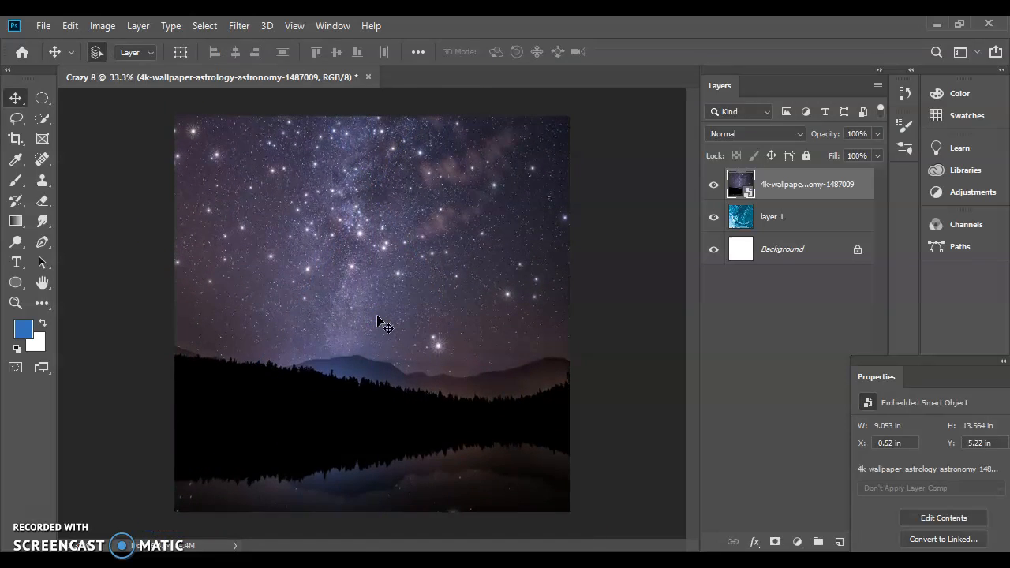
Step: Rasterize the starry sky layer and rename it "layer 2"
right_click(791, 189)
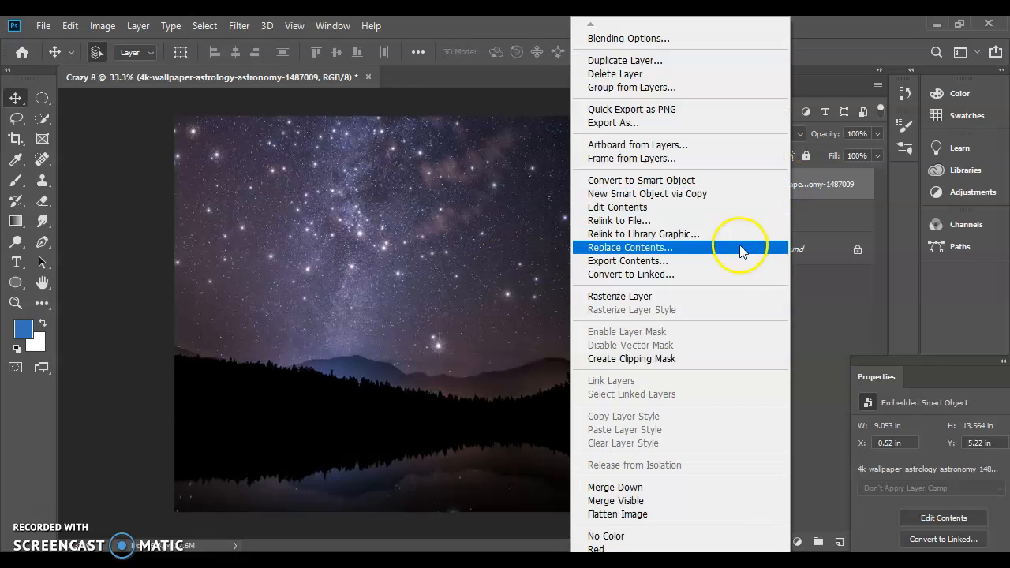
left_click(720, 293)
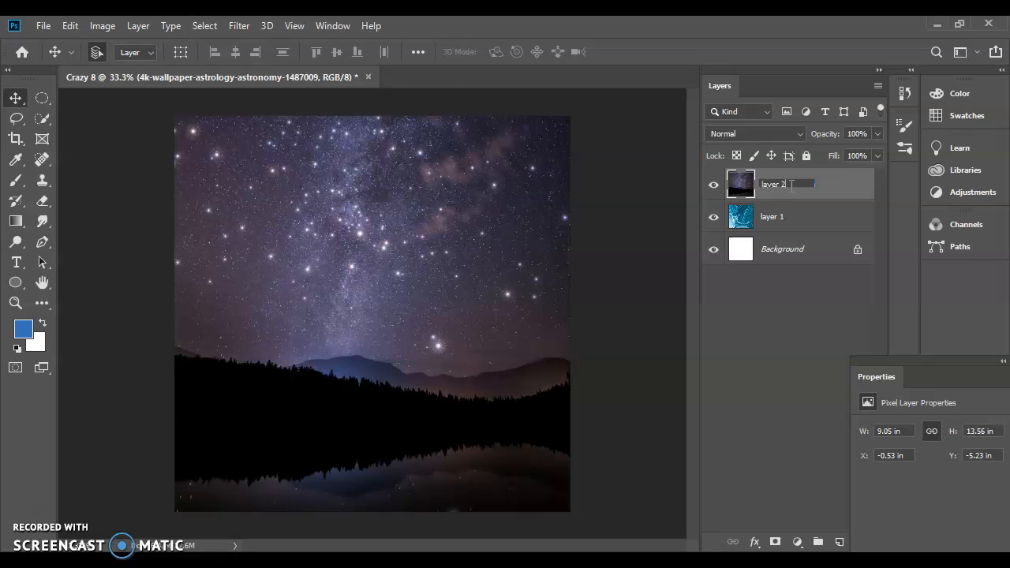
key("Return")
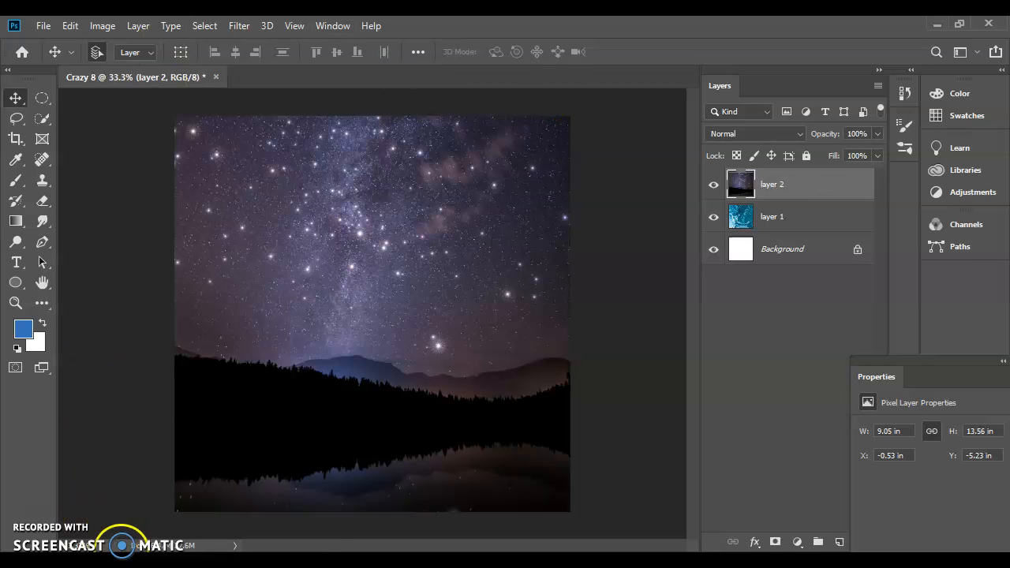
Step: Place the embedded image art-background-blur-586744 for the electrical theme, enlarged to about 10 by 14.9 inches so it covers the whole canvas
left_click(161, 560)
left_click(146, 508)
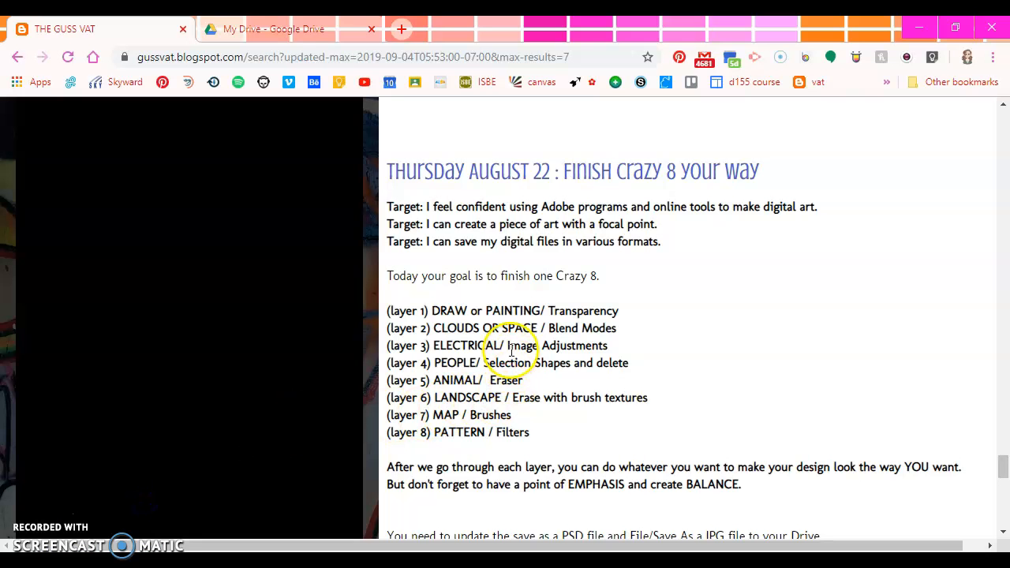
key("alt+Tab")
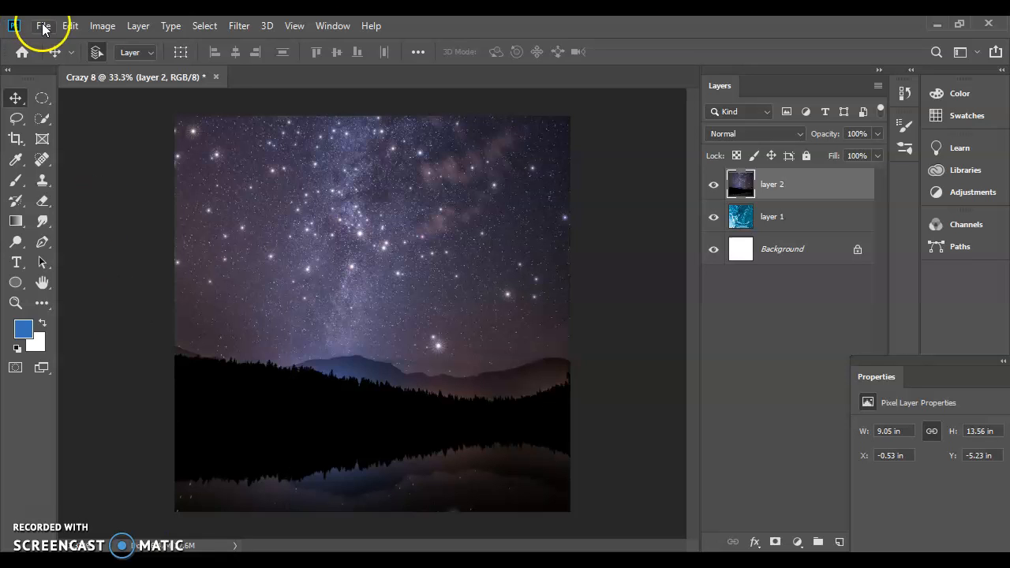
left_click(43, 26)
left_click(96, 322)
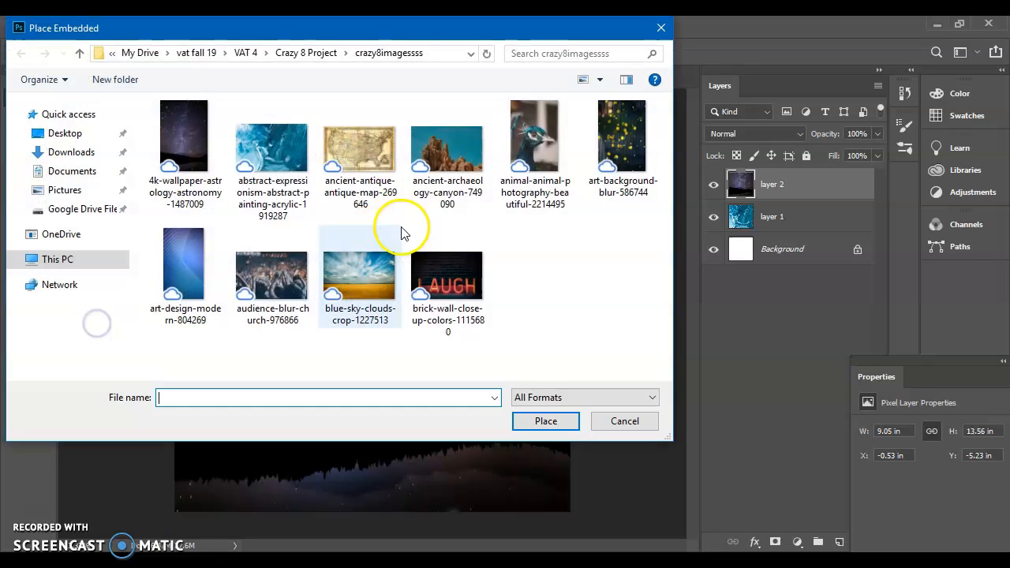
double_click(621, 146)
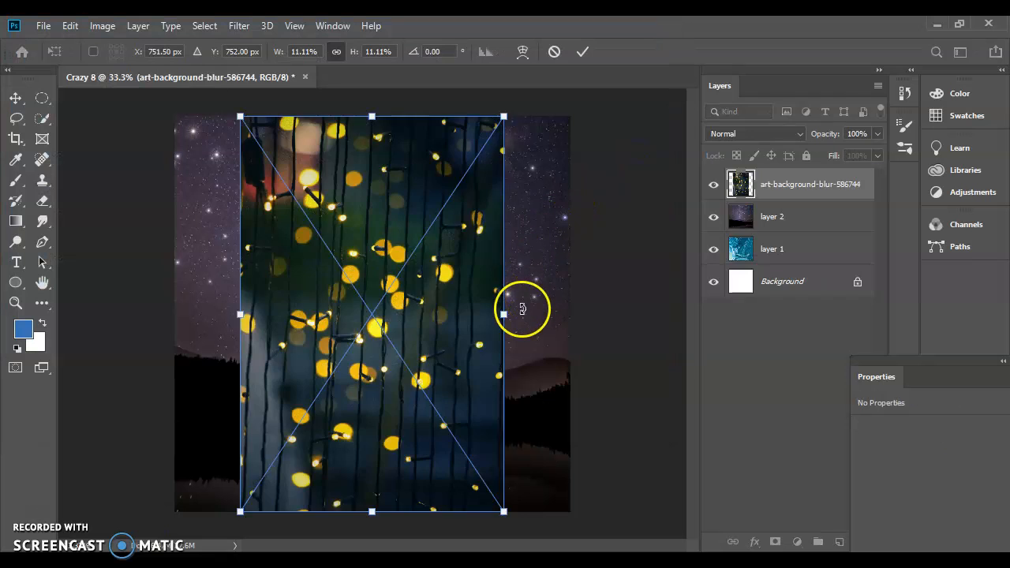
left_click_drag(504, 314, 621, 314)
left_click_drag(243, 315, 128, 314)
key("Return")
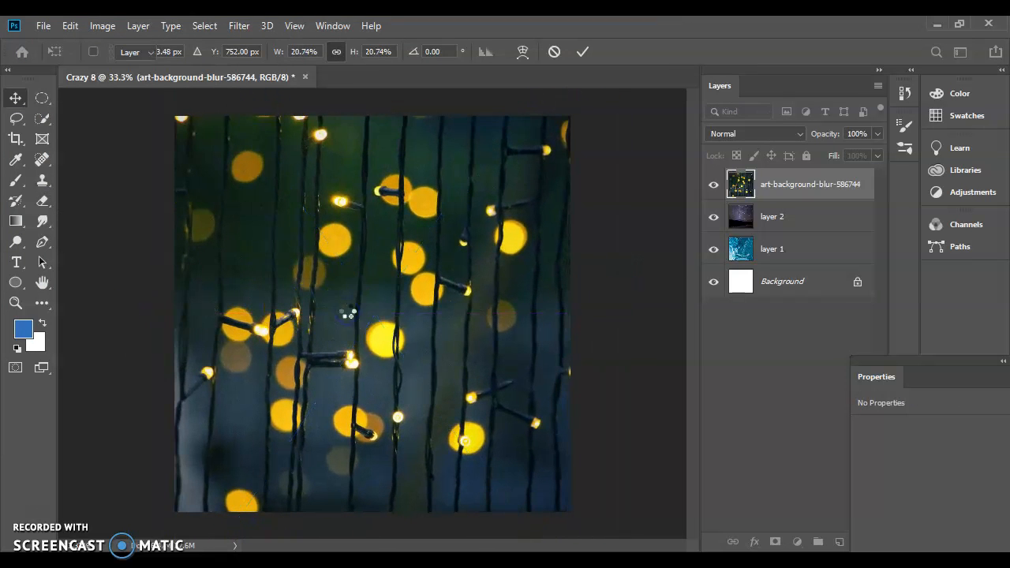
Step: Rasterize the string lights layer and rename it "layer 3"
right_click(778, 186)
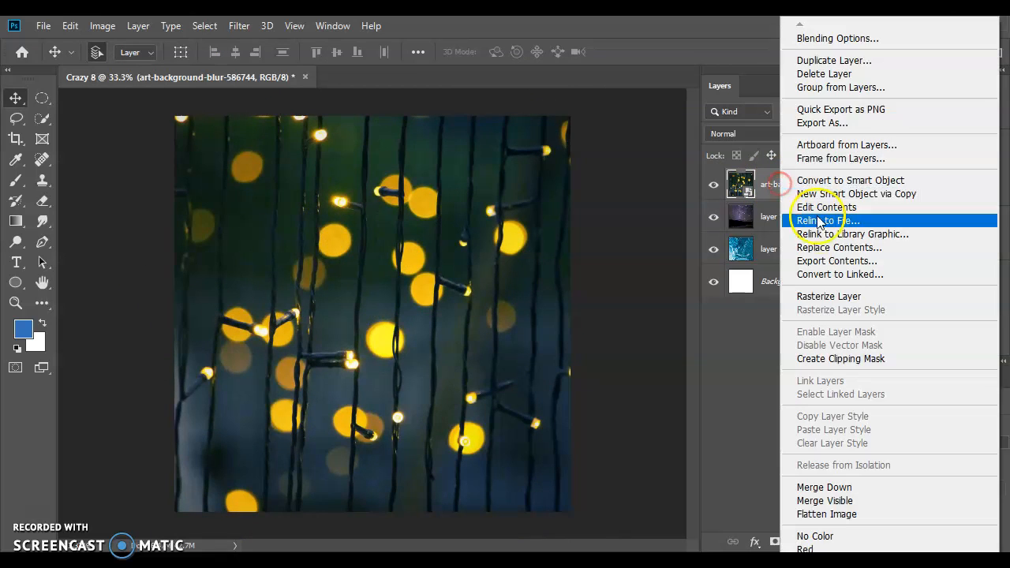
left_click(828, 292)
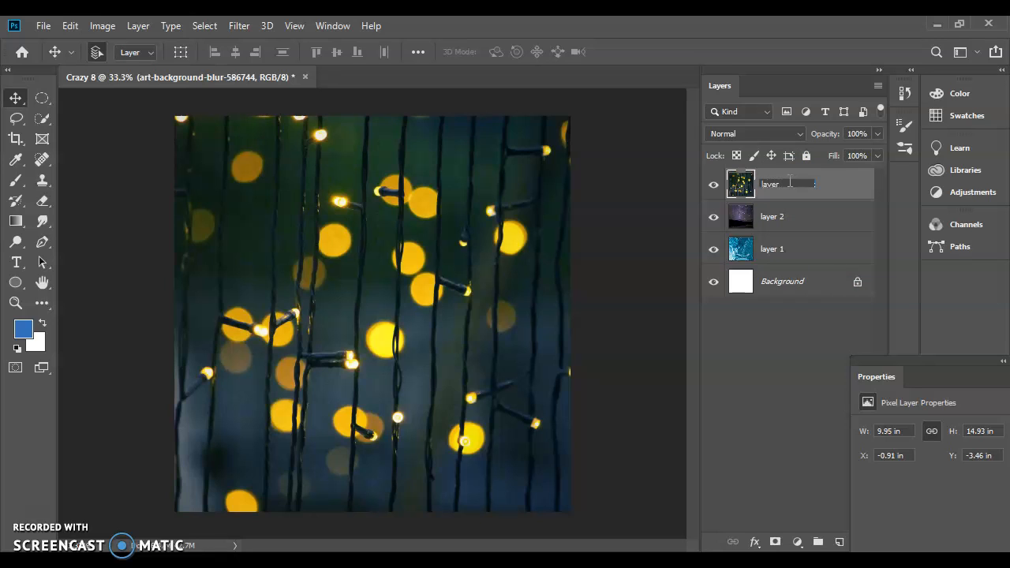
left_click(828, 183)
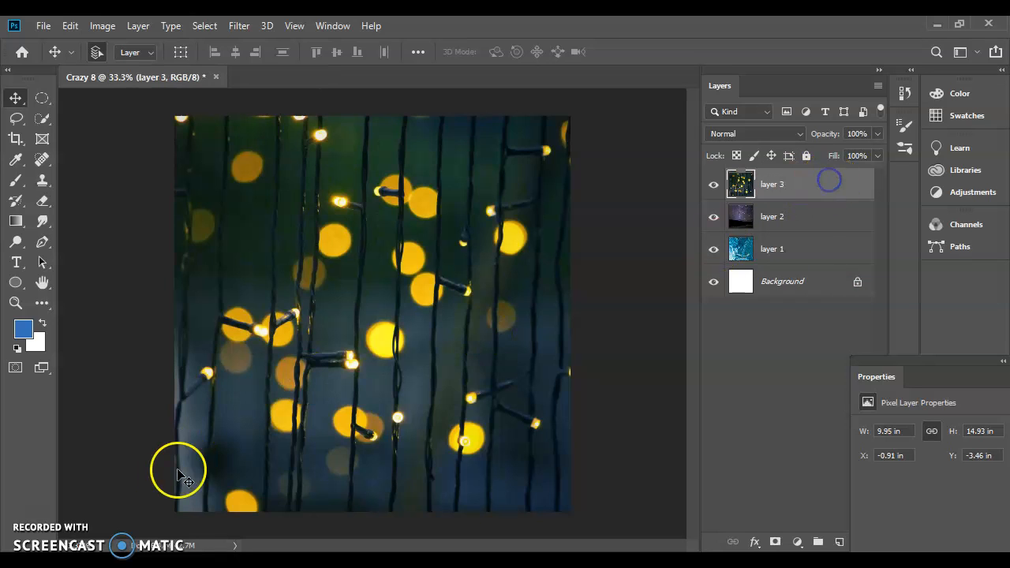
left_click(126, 501)
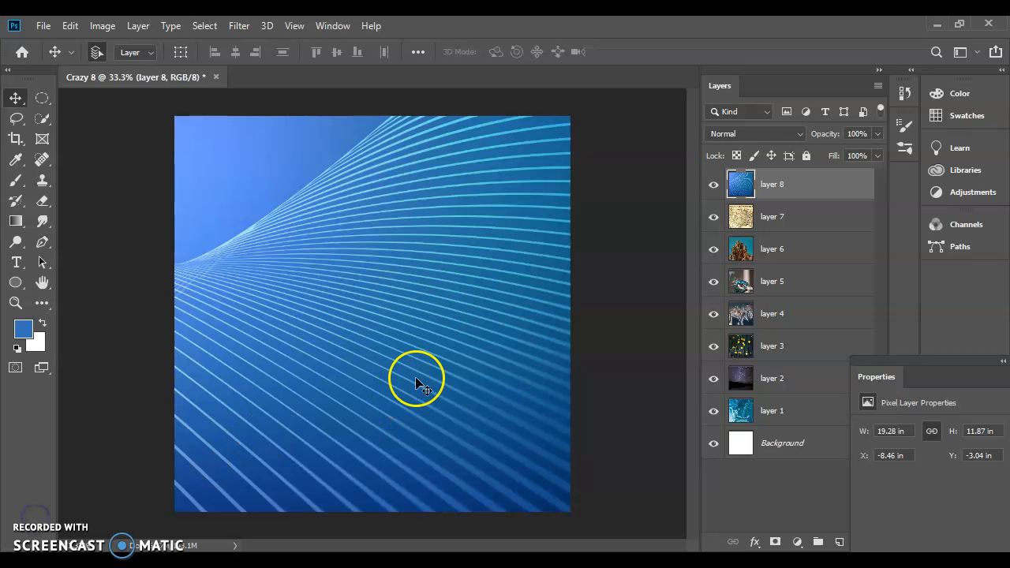
Step: Hide layers 8, 7, 6 and 5 one after another to view the images beneath, and show them all again
left_click(713, 187)
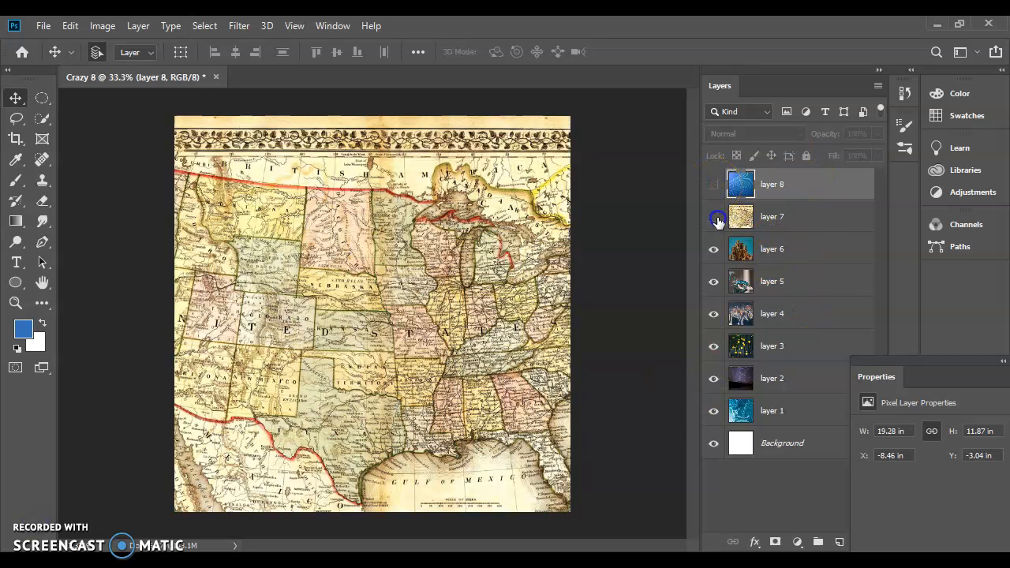
left_click(713, 219)
left_click(713, 249)
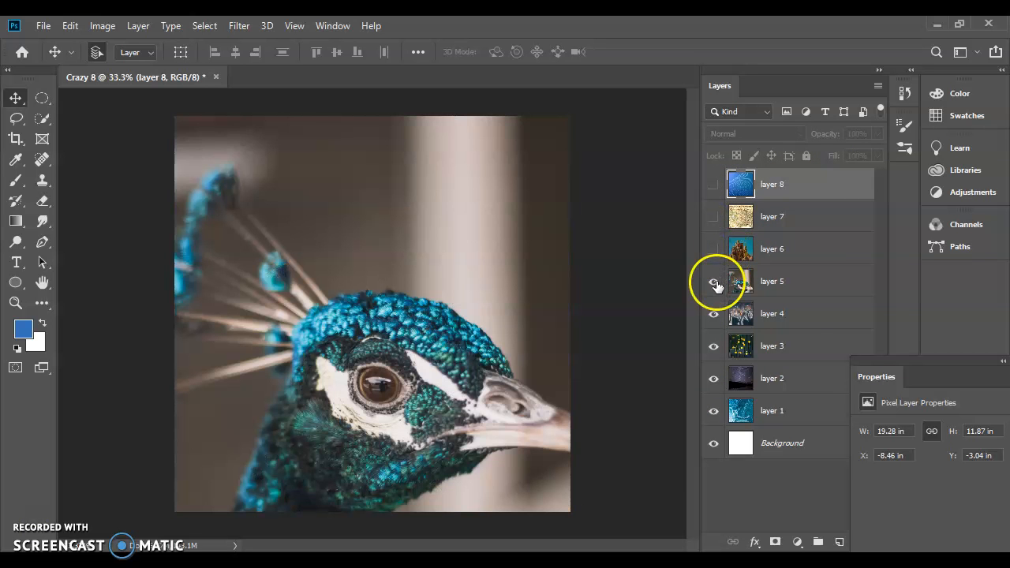
left_click(714, 282)
left_click(714, 283)
left_click(713, 250)
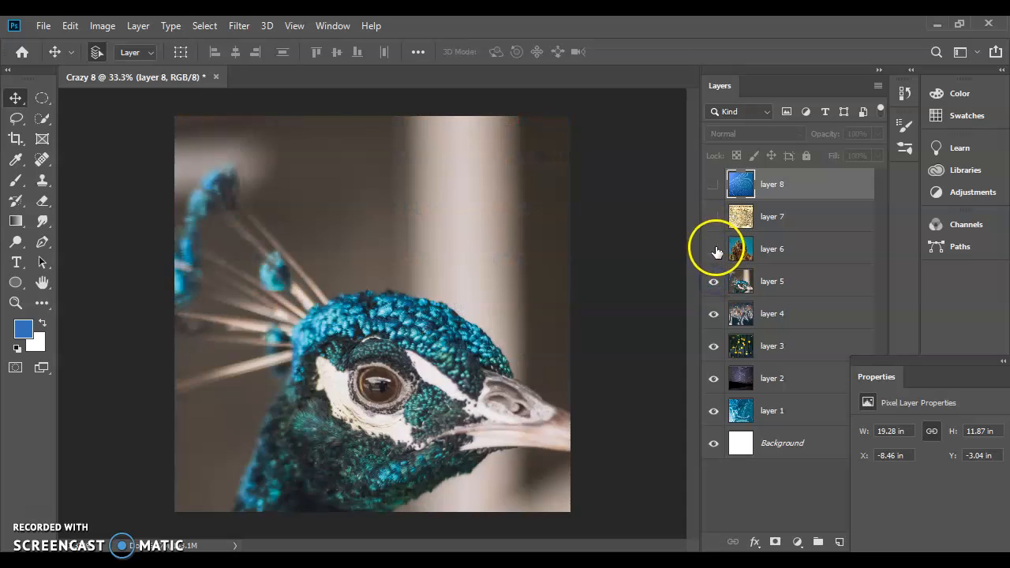
left_click(714, 219)
left_click(714, 184)
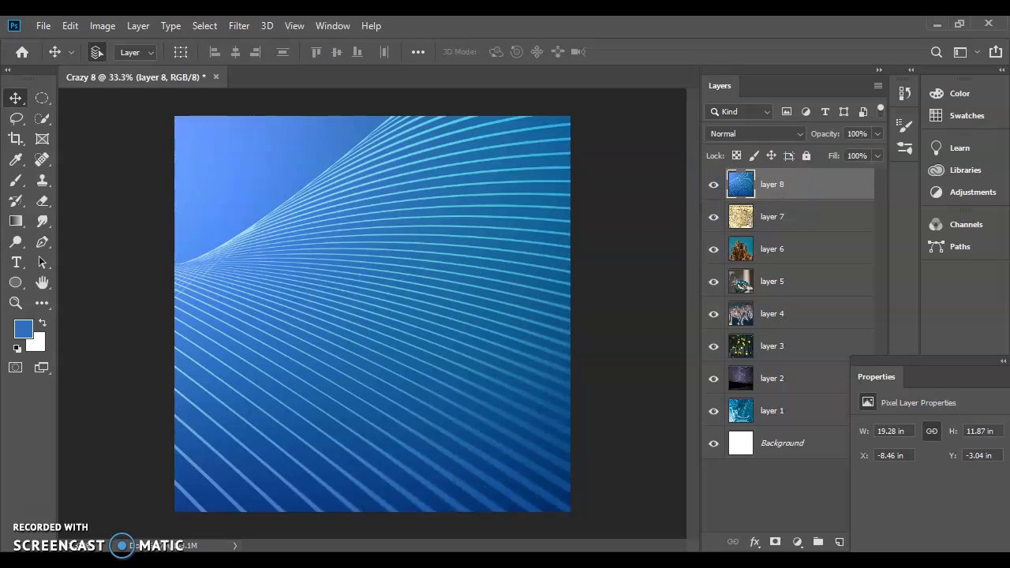
Step: Following the blog's transparency technique, move layer 1 to the top of the layer stack and lower its opacity to 61%
left_click(146, 485)
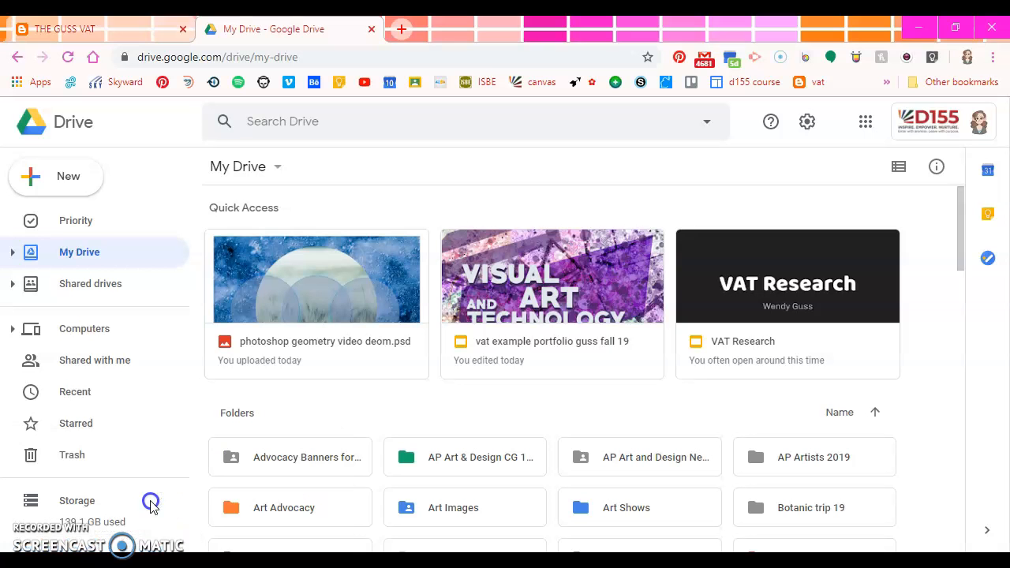
left_click(101, 29)
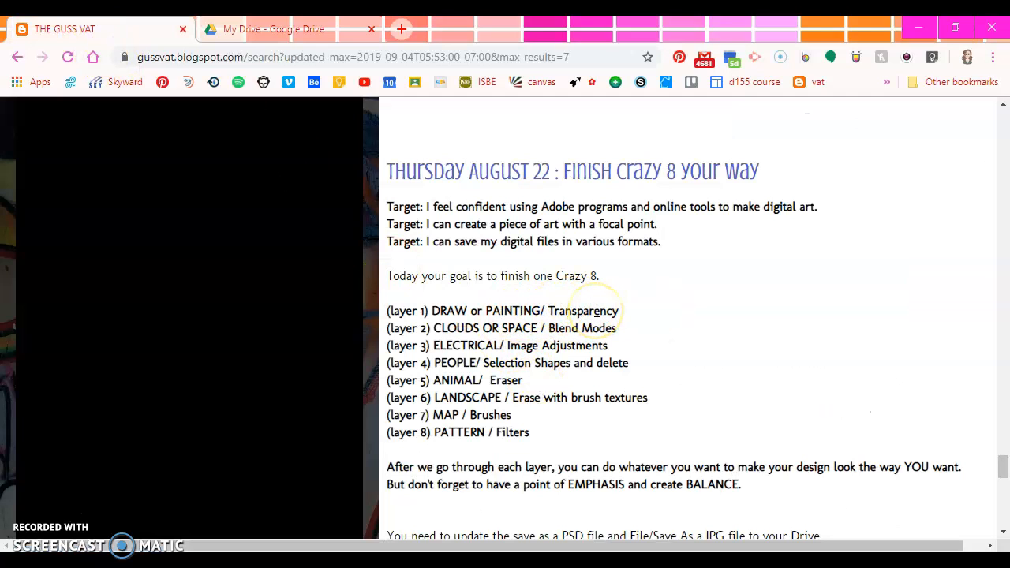
left_click(128, 545)
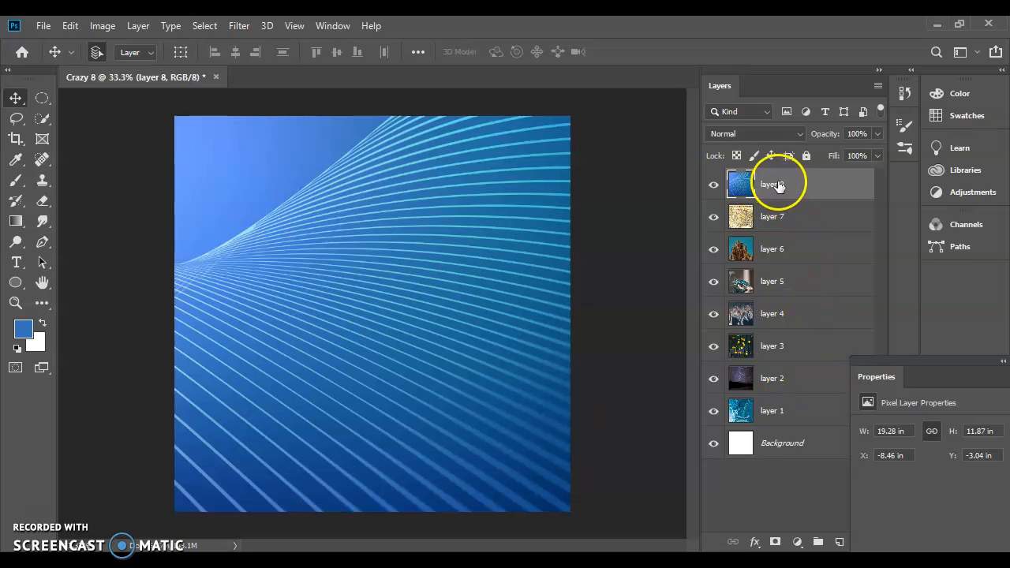
left_click_drag(788, 393, 778, 184)
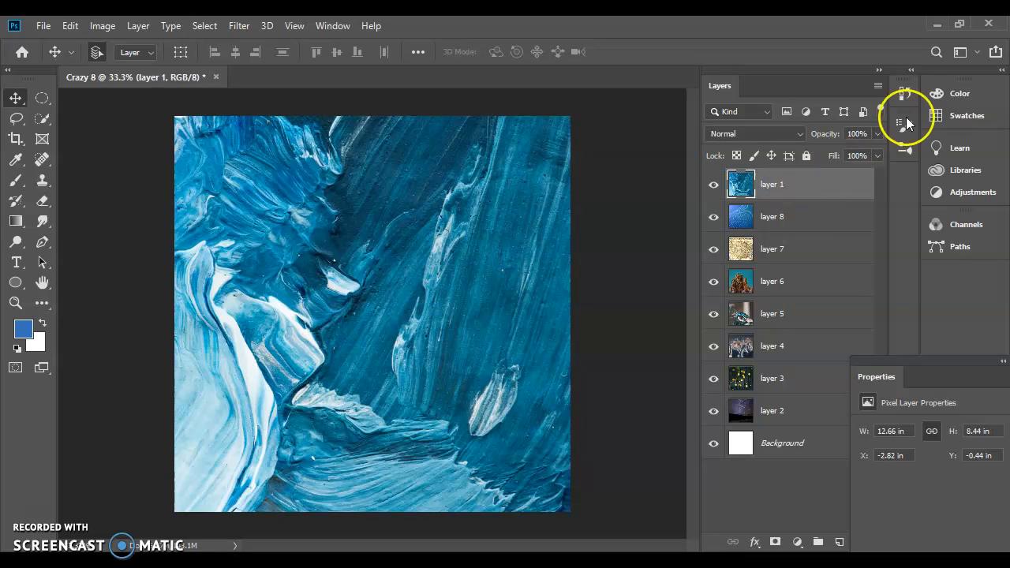
left_click(878, 134)
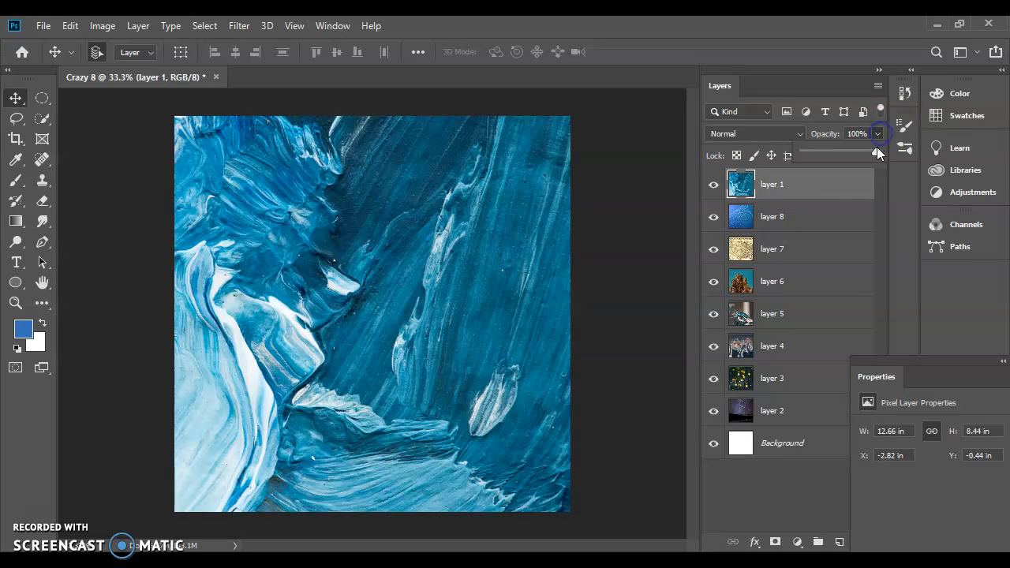
left_click_drag(857, 159, 847, 154)
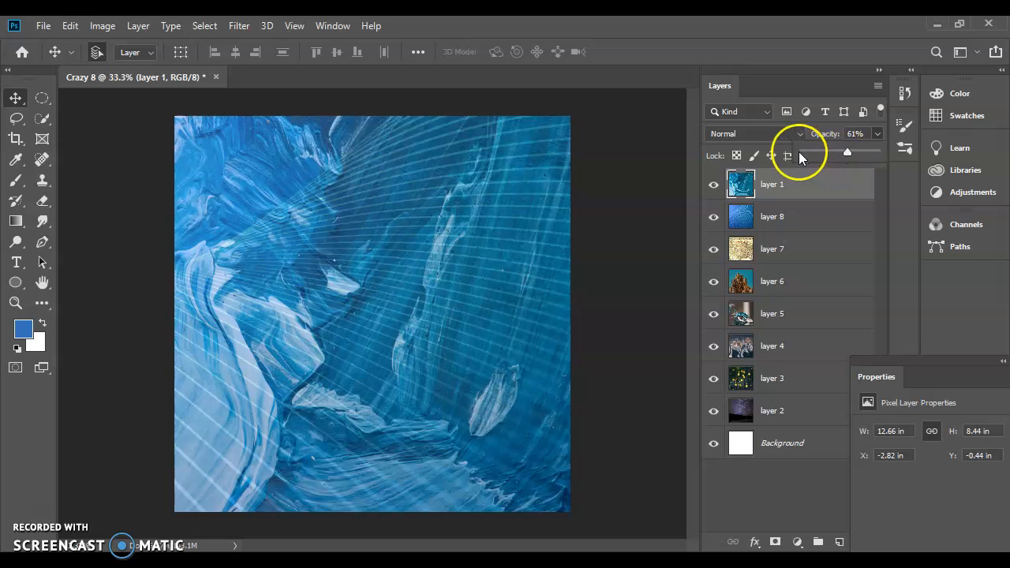
left_click(857, 184)
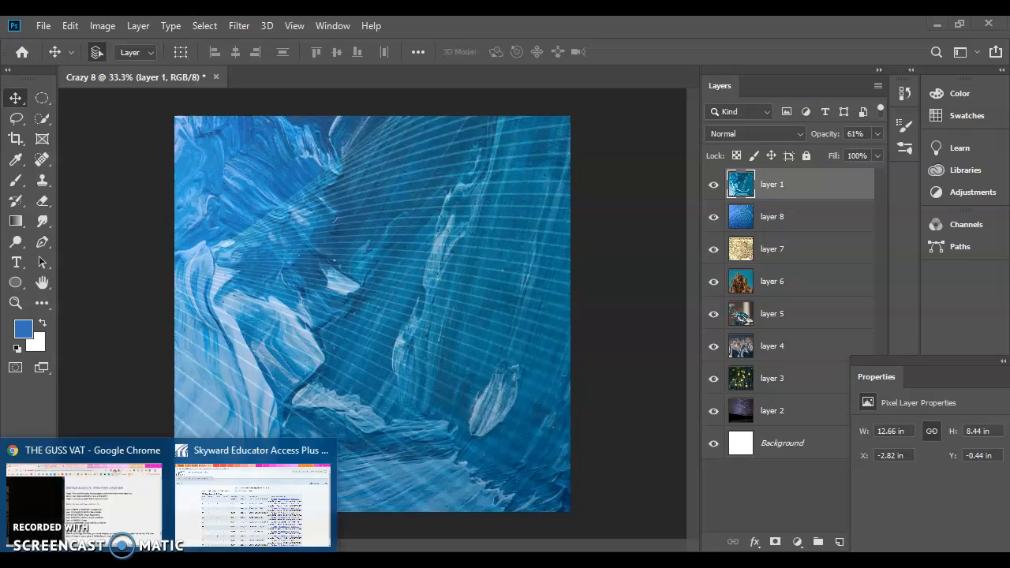
Step: Move layer 2 directly below layer 1 in the layer stack and hide layer 1
left_click(126, 513)
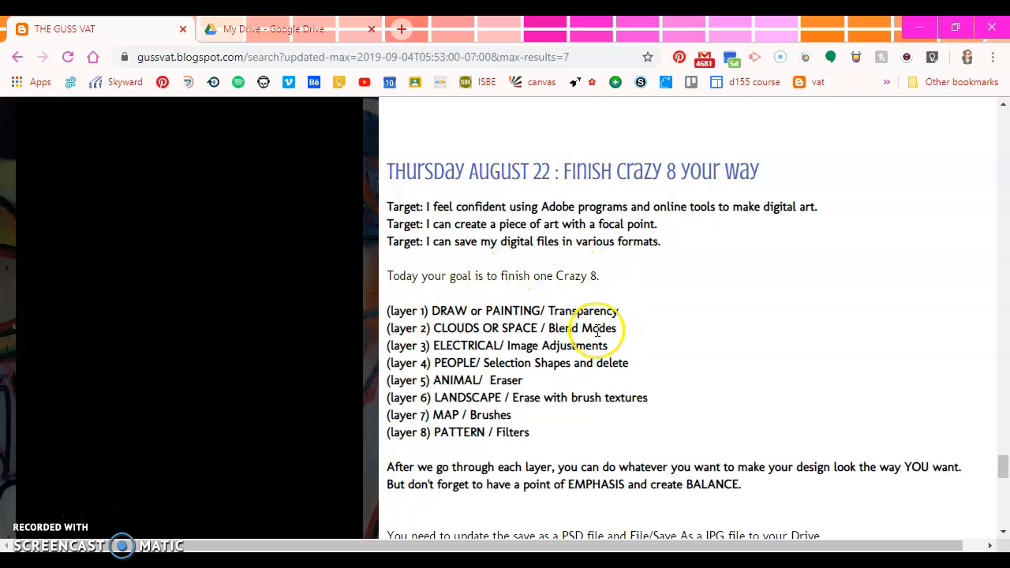
left_click(135, 561)
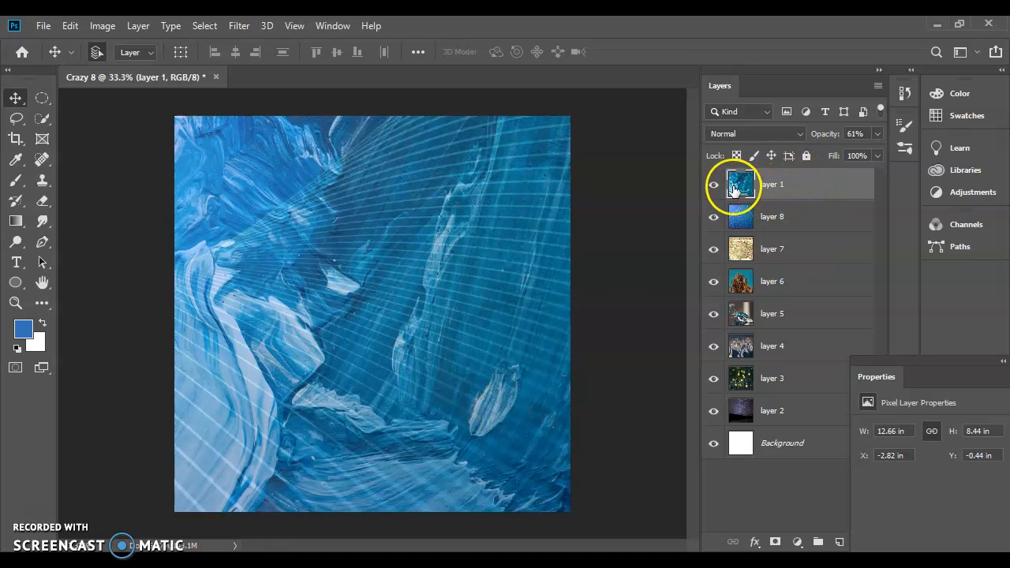
left_click_drag(800, 411, 807, 208)
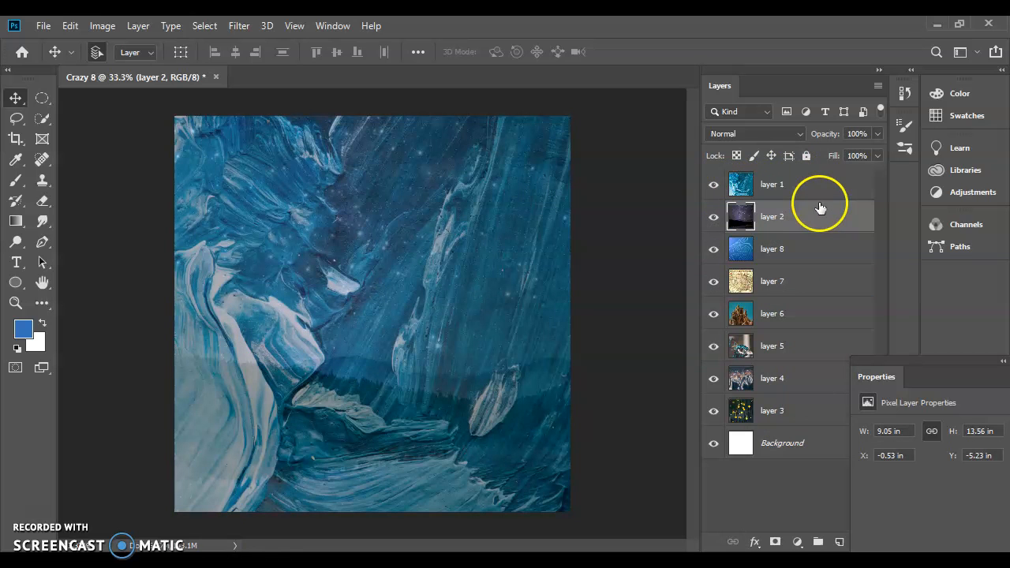
left_click(714, 187)
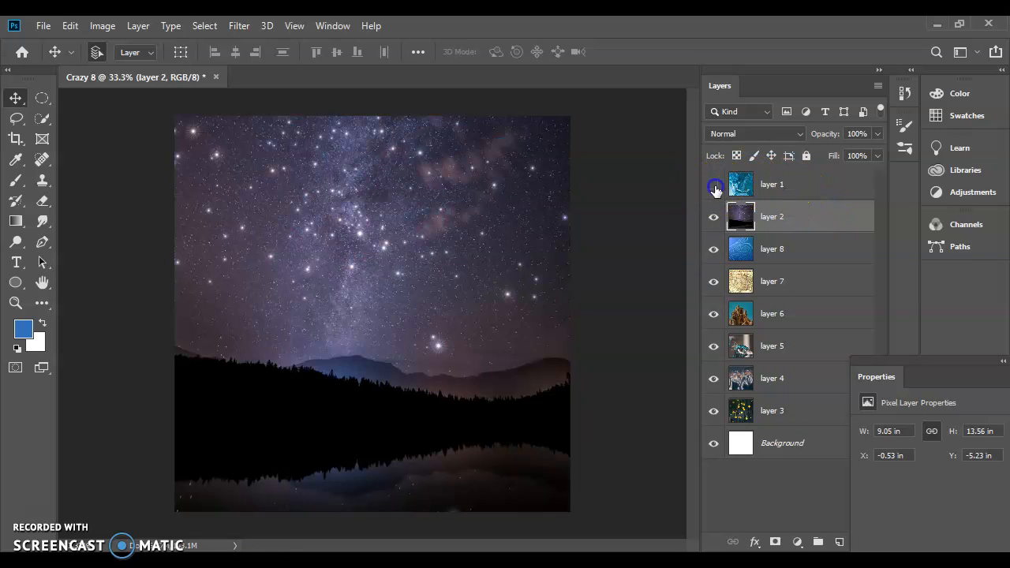
Step: Set the blend mode of the starry sky layer, layer 2, to Screen
left_click(807, 184)
left_click(809, 213)
left_click(800, 132)
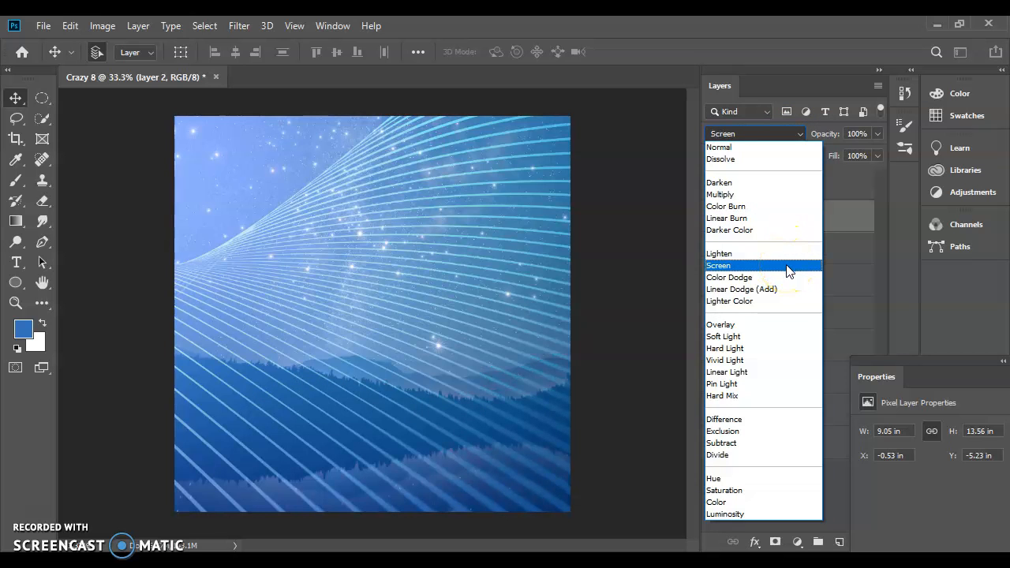
left_click(788, 269)
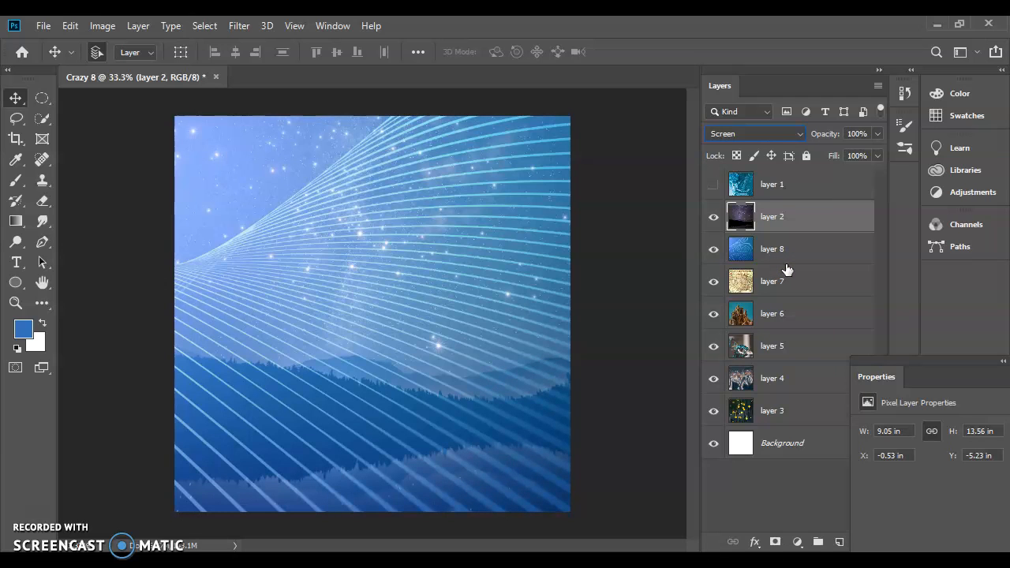
Step: Hide layer 2 and move layer 3 directly beneath it in the layer stack, keeping layer 1 hidden
left_click(713, 216)
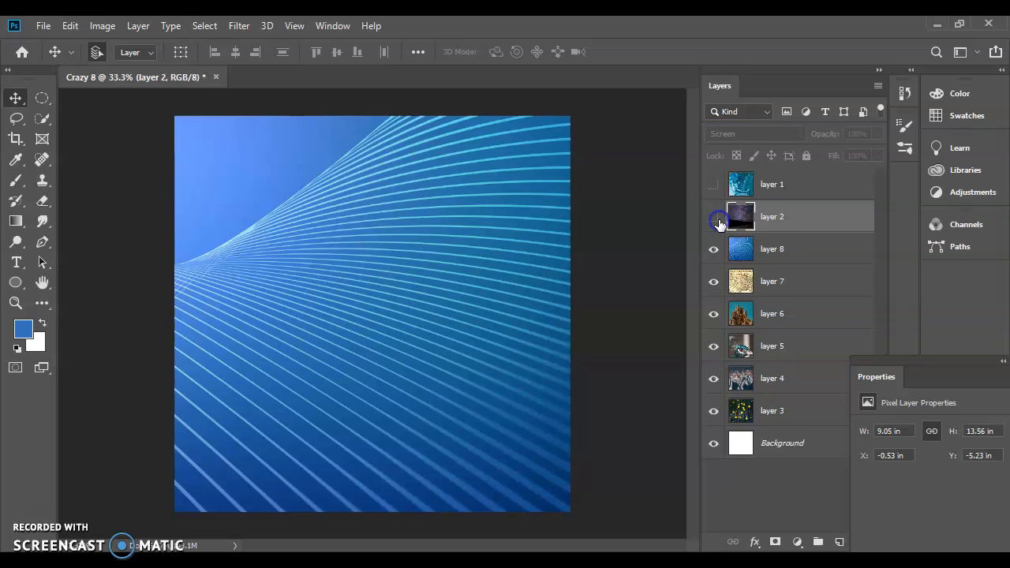
left_click_drag(820, 410, 766, 204)
left_click(713, 184)
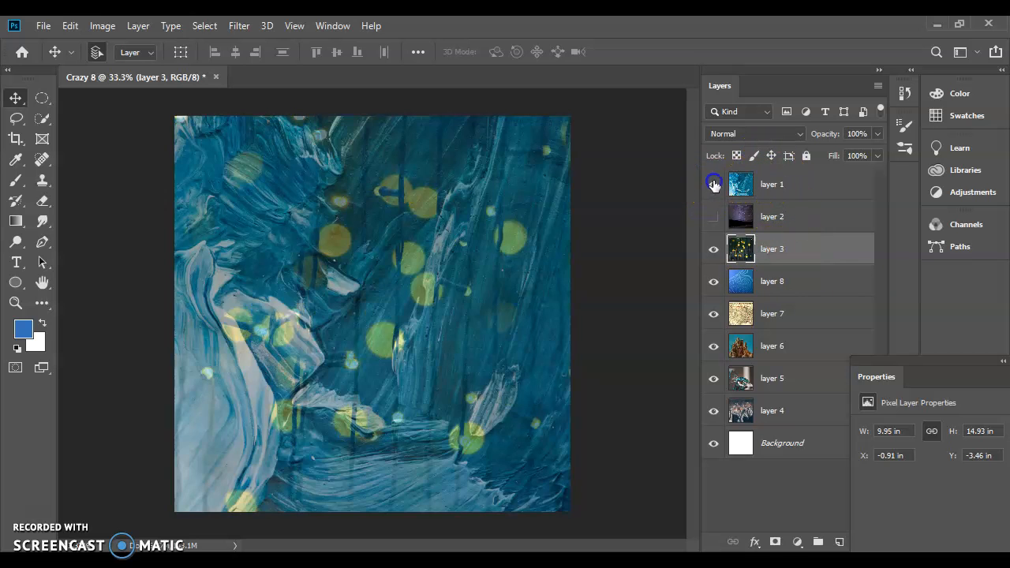
left_click(713, 184)
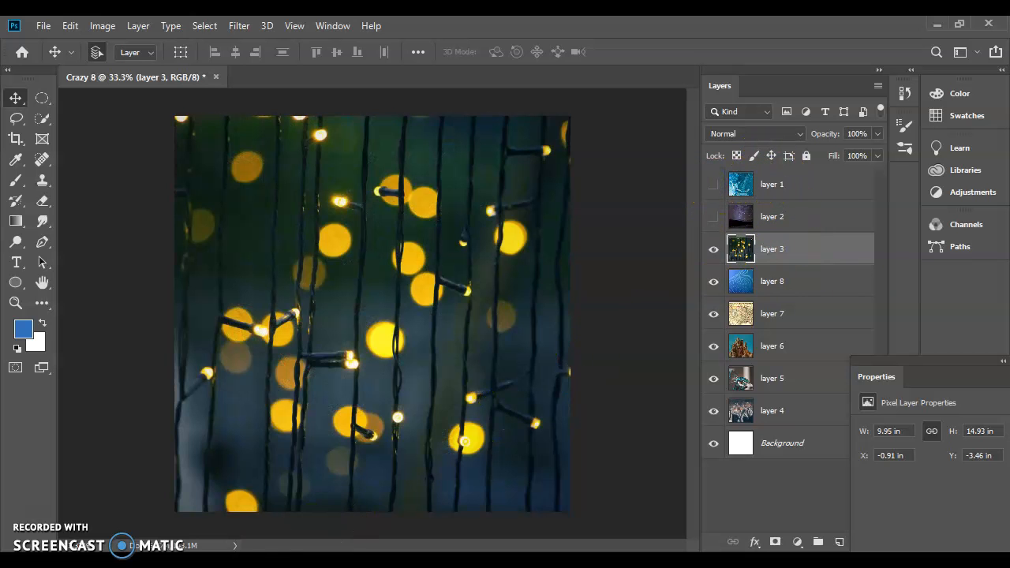
Step: Check the class blog's technique for layer 3 and apply a Hue/Saturation adjustment to that layer with hue +117 and saturation -6
left_click(162, 489)
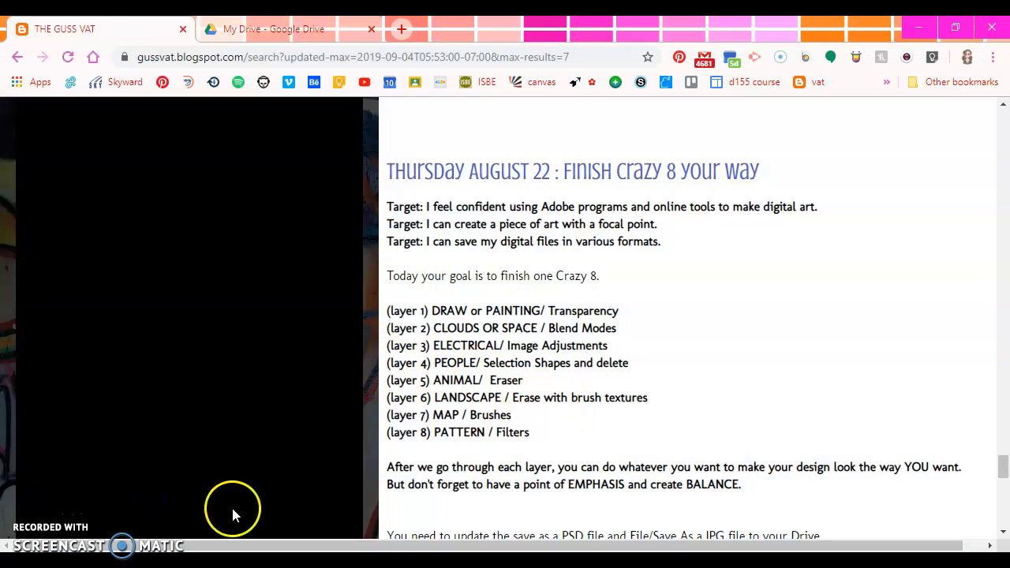
left_click(227, 559)
left_click(825, 253)
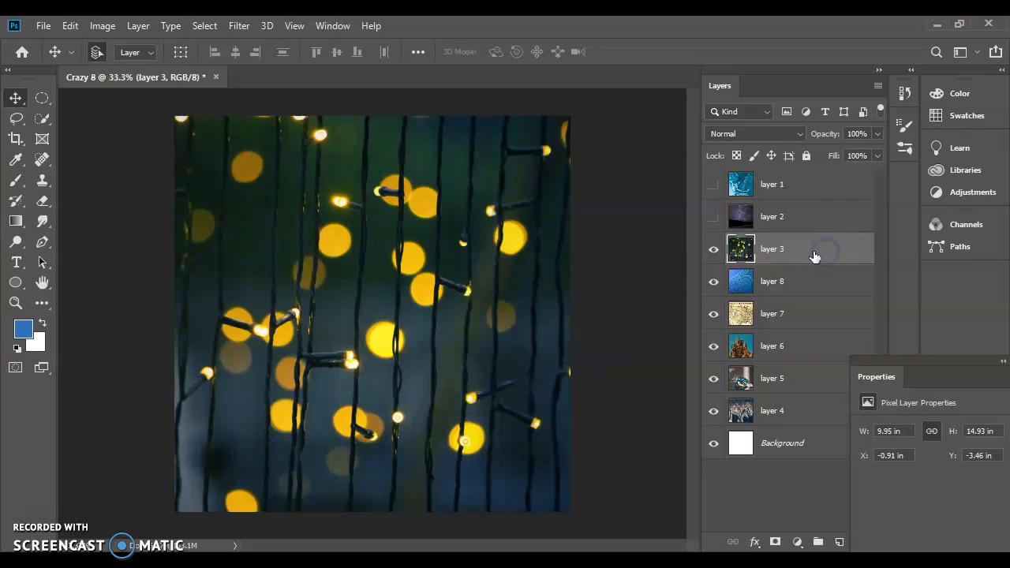
left_click(103, 25)
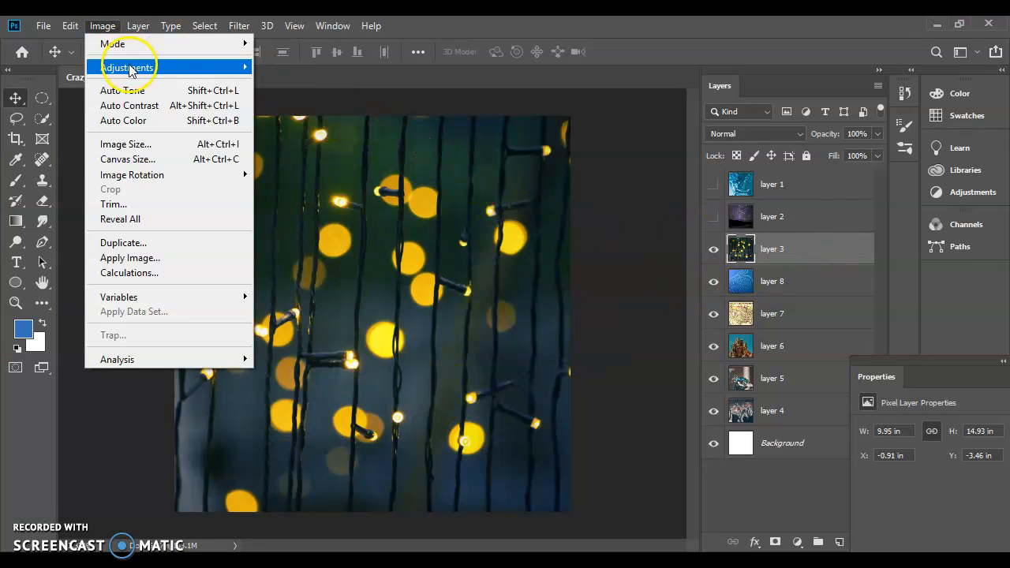
mouse_move(130, 70)
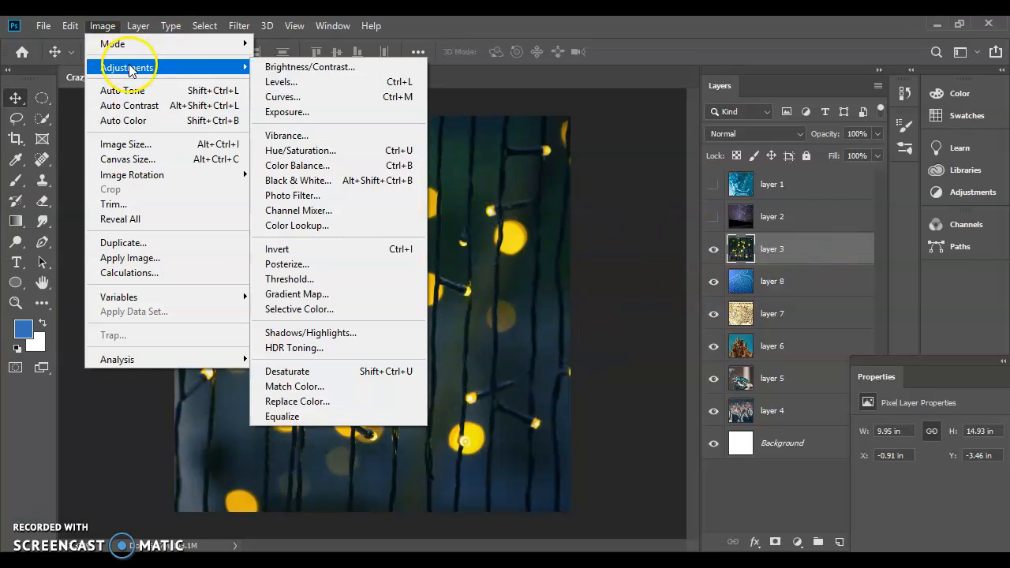
left_click(299, 154)
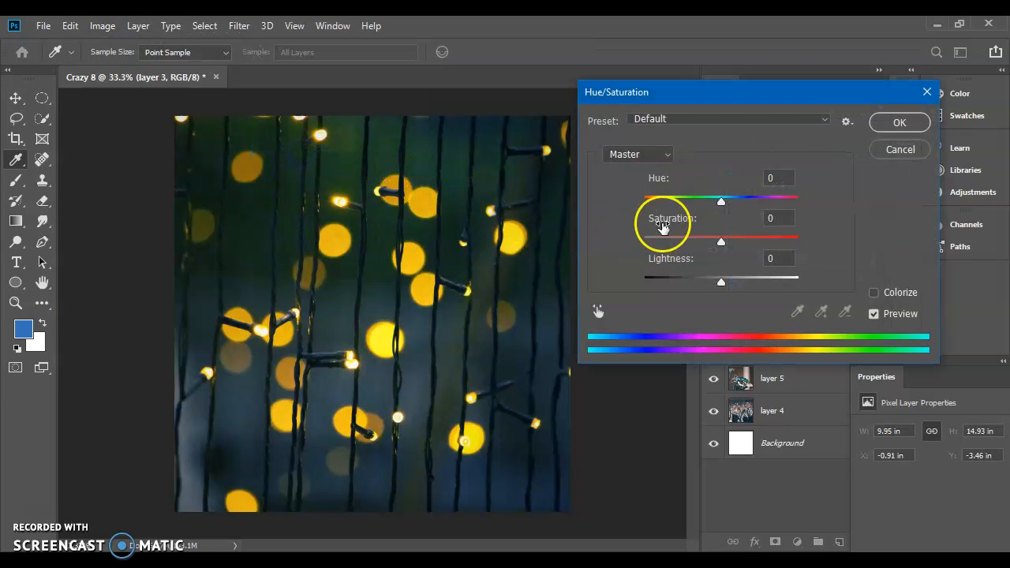
left_click_drag(720, 201, 781, 197)
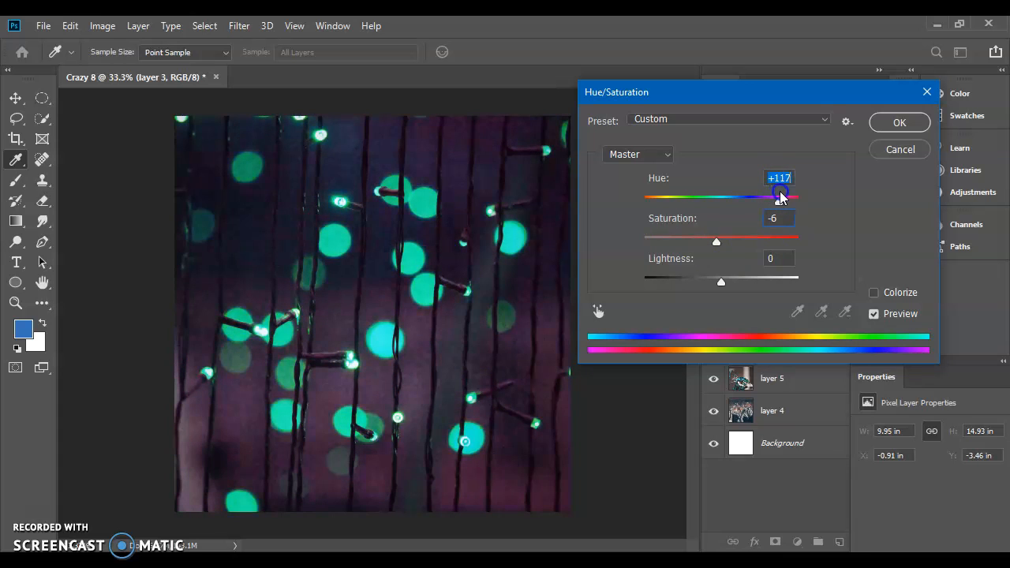
left_click(901, 123)
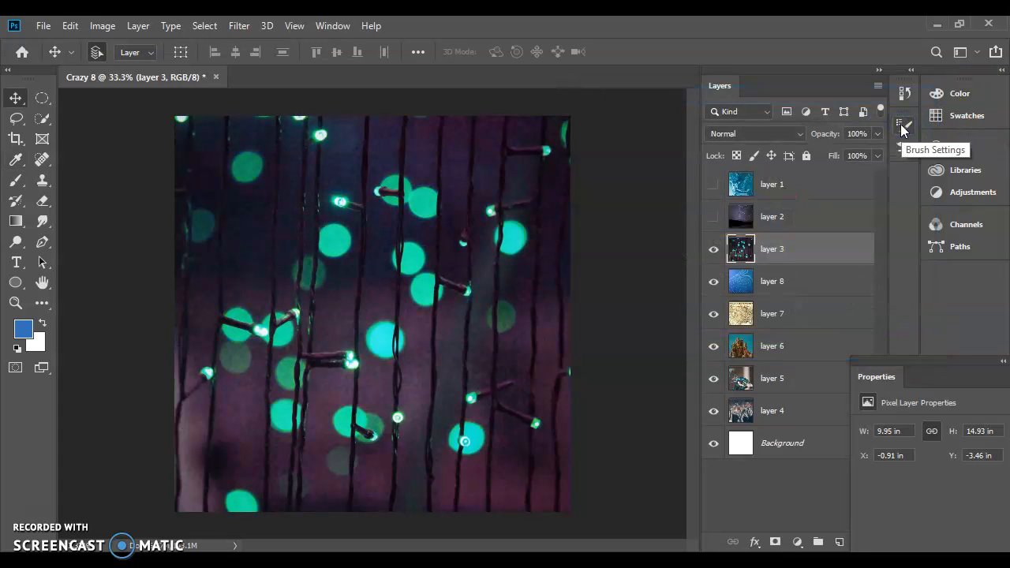
Step: Hide layer 3, move layer 4 directly beneath it in the layer stack, and look up layer 4's technique on the class blog
left_click(714, 250)
left_click_drag(804, 410, 778, 283)
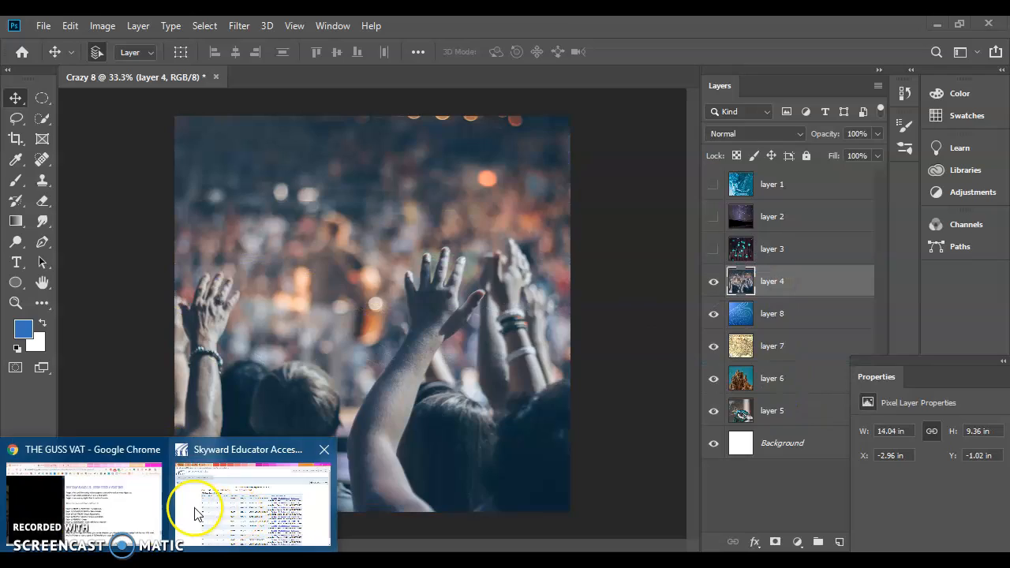
left_click(152, 511)
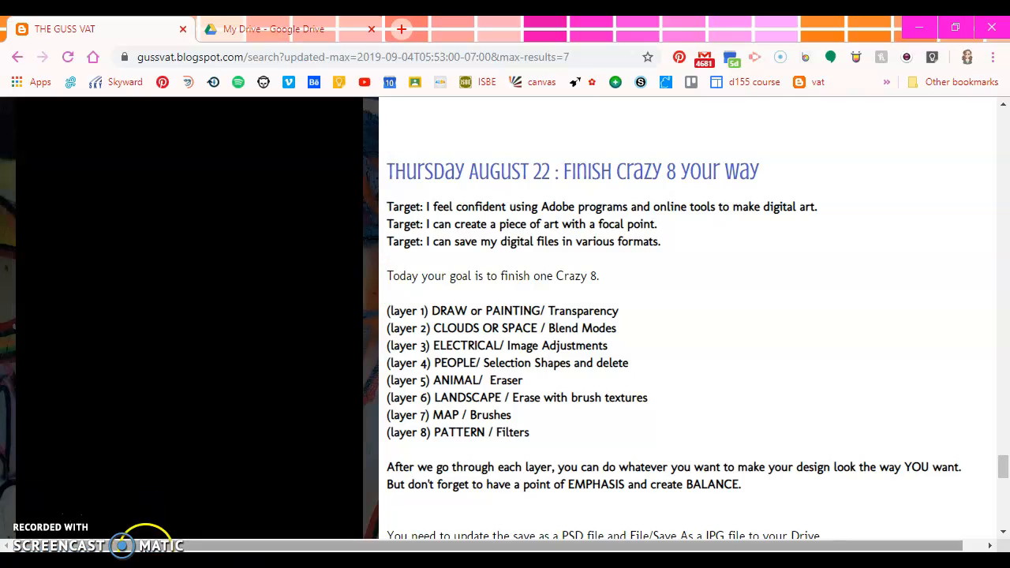
left_click(182, 560)
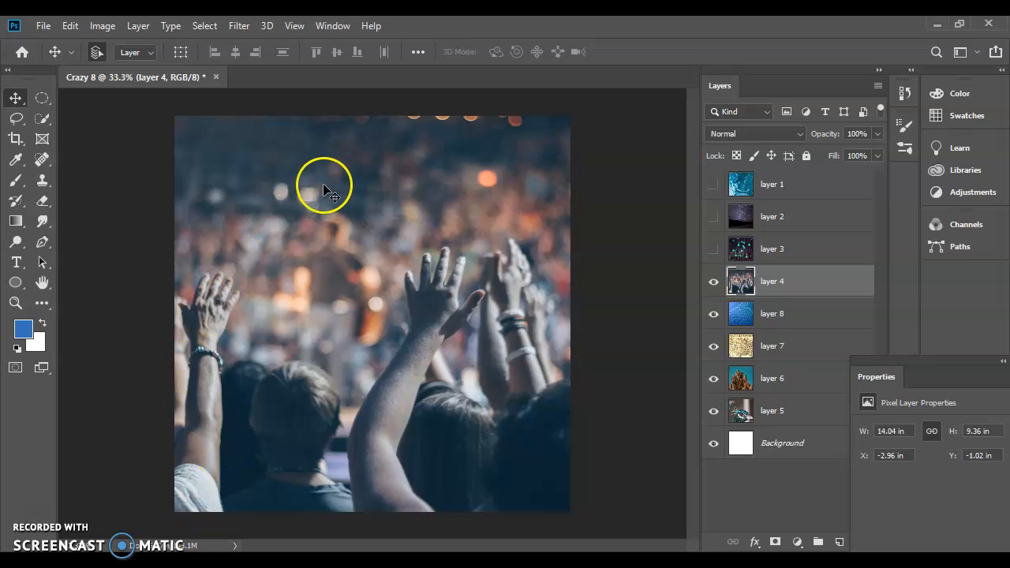
Step: Using the Rectangular Marquee, delete a wide band and a thinner, shorter band from the upper half of layer 4, both starting at its left edge
left_click_drag(41, 101, 72, 100)
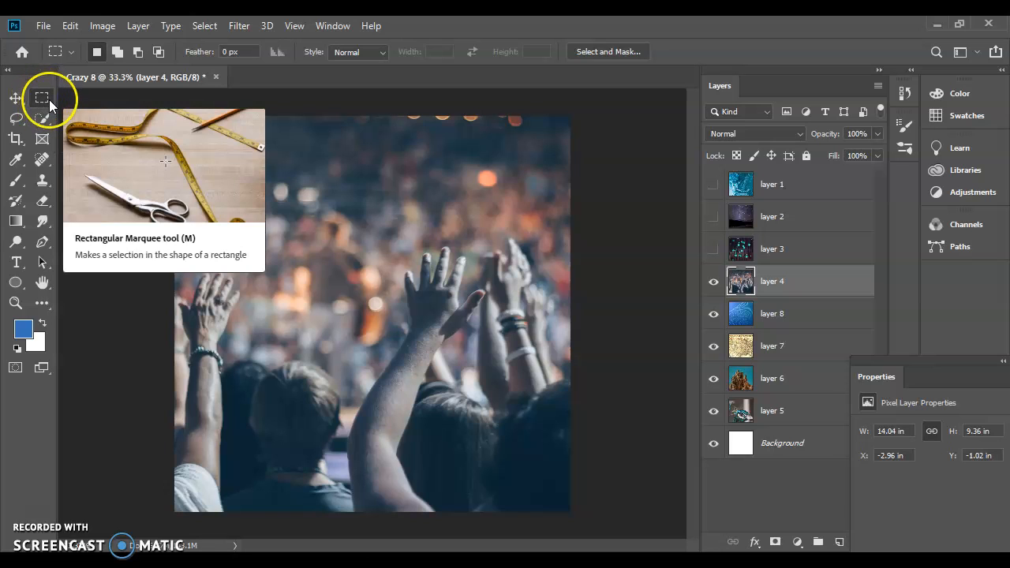
left_click(49, 100)
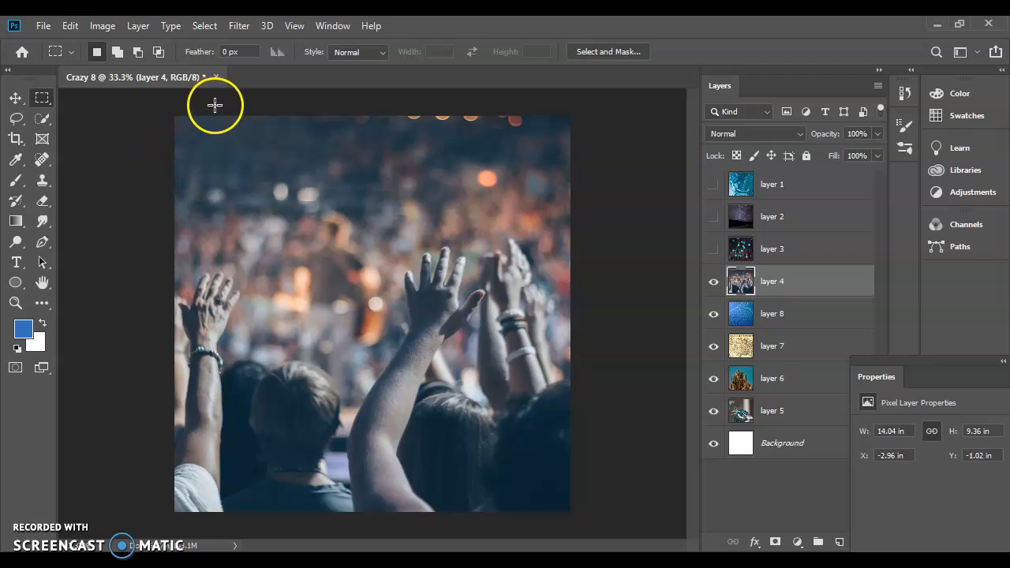
left_click_drag(276, 192, 525, 178)
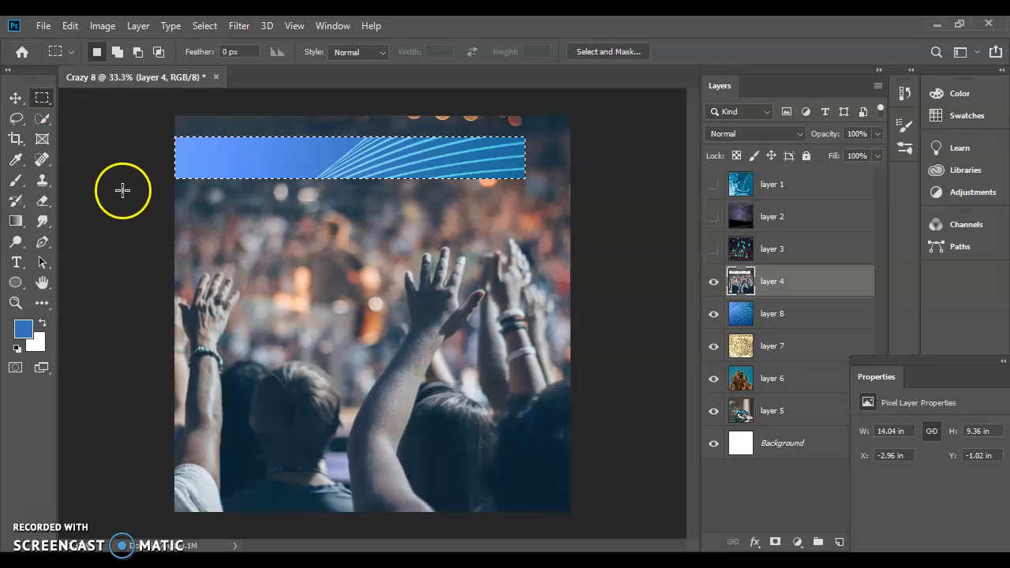
left_click_drag(175, 202, 396, 217)
key("Delete")
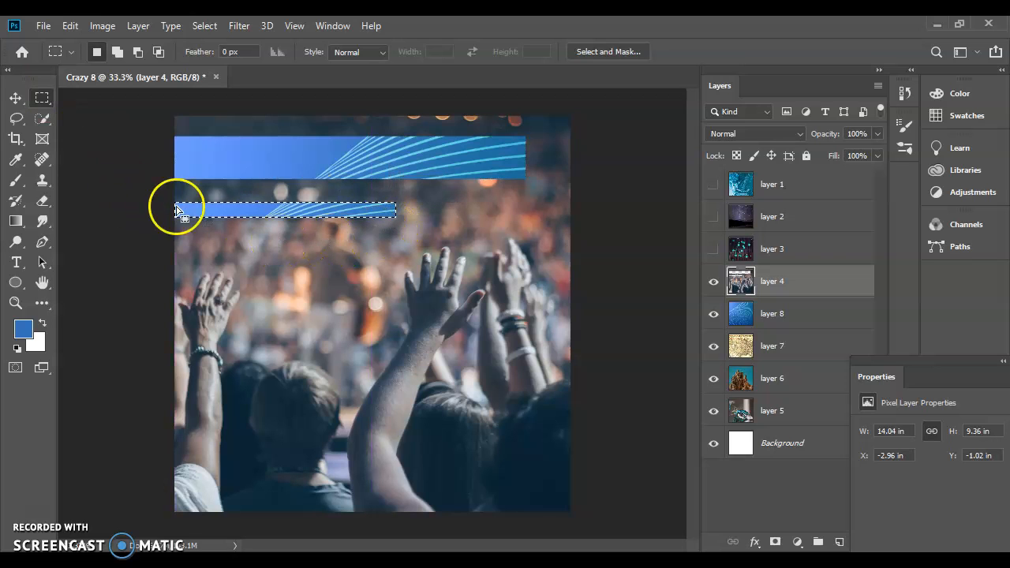
Step: Using the Elliptical Marquee, delete three circles from layer 4's crowd photo: center-left, lower center and beside the raised hands at right
right_click(42, 97)
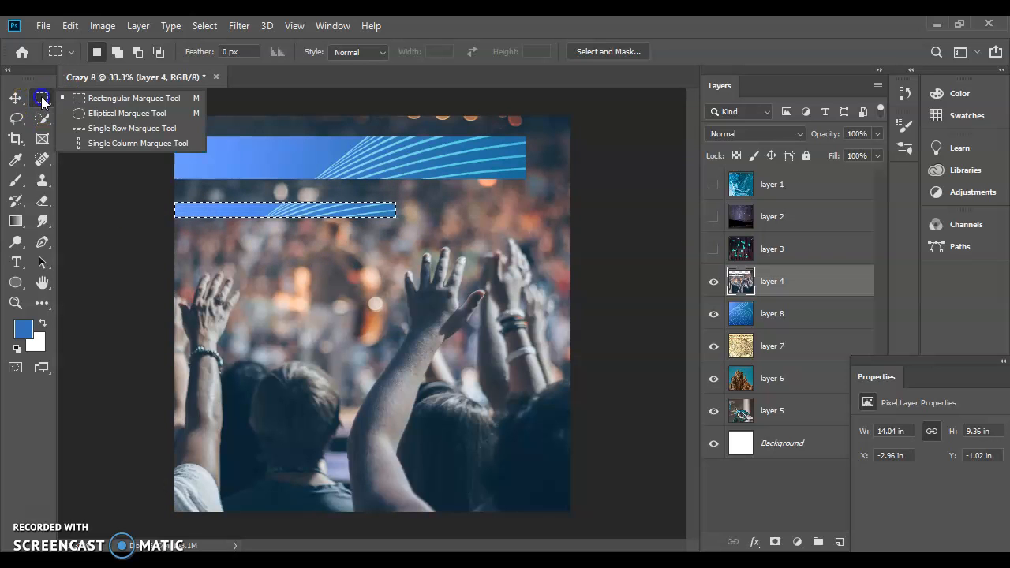
left_click(94, 114)
left_click(213, 253)
left_click_drag(248, 244, 478, 439)
key("Delete")
key("Delete")
left_click(476, 248)
left_click_drag(457, 214, 542, 306)
key("Delete")
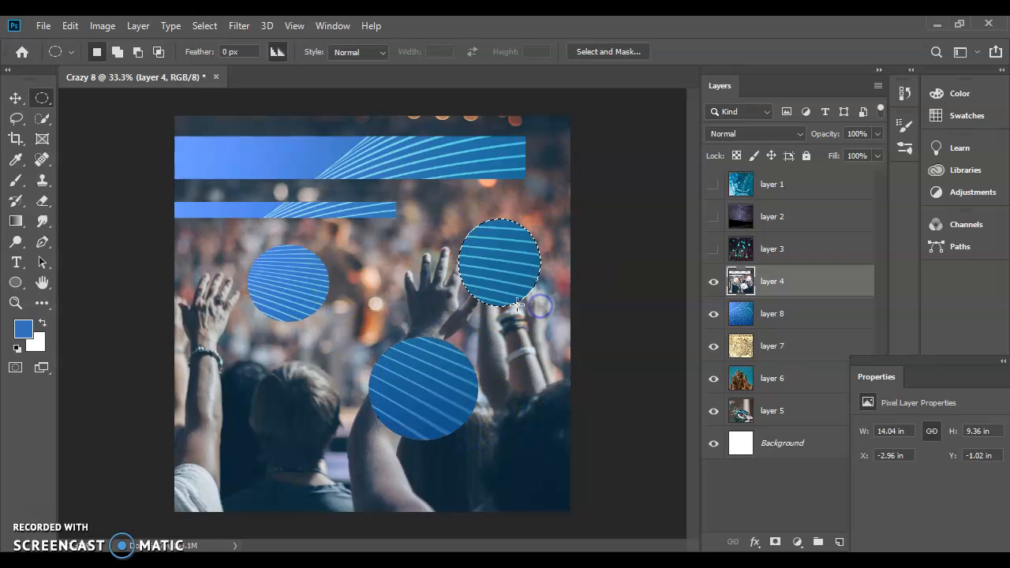
Step: Delete four more rectangular strips from layer 4's lower half, two from the left edge and two from the right edge
right_click(38, 98)
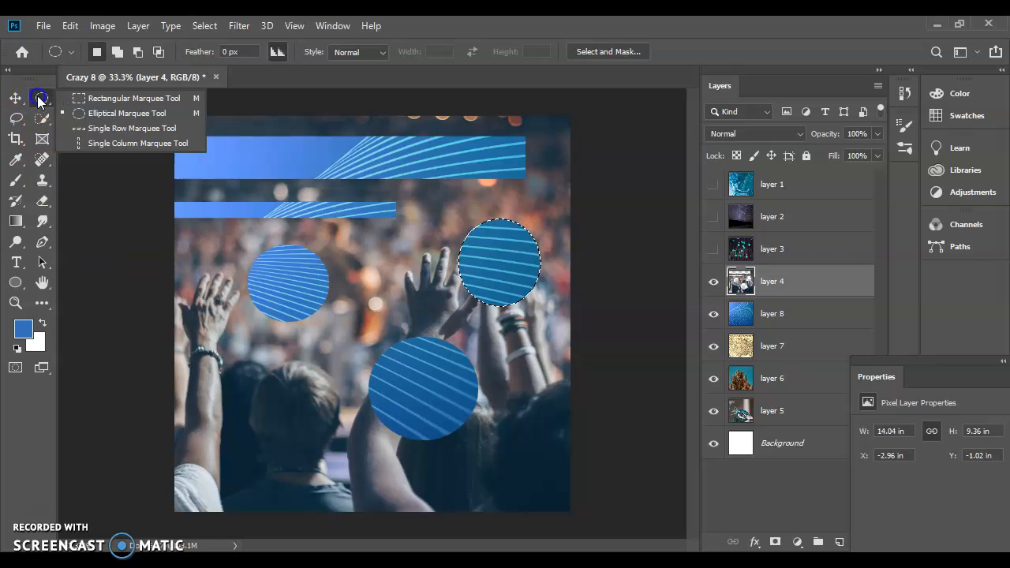
left_click(83, 97)
left_click_drag(197, 356, 345, 380)
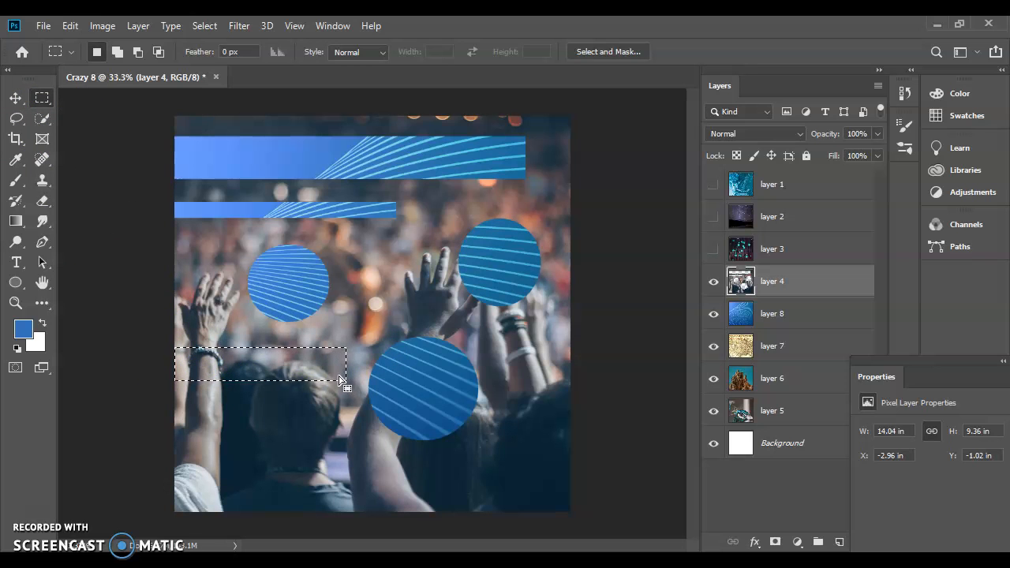
key("Delete")
left_click_drag(573, 357, 496, 339)
key("Delete")
left_click_drag(584, 480, 278, 462)
key("Delete")
left_click_drag(163, 405, 348, 433)
key("Delete")
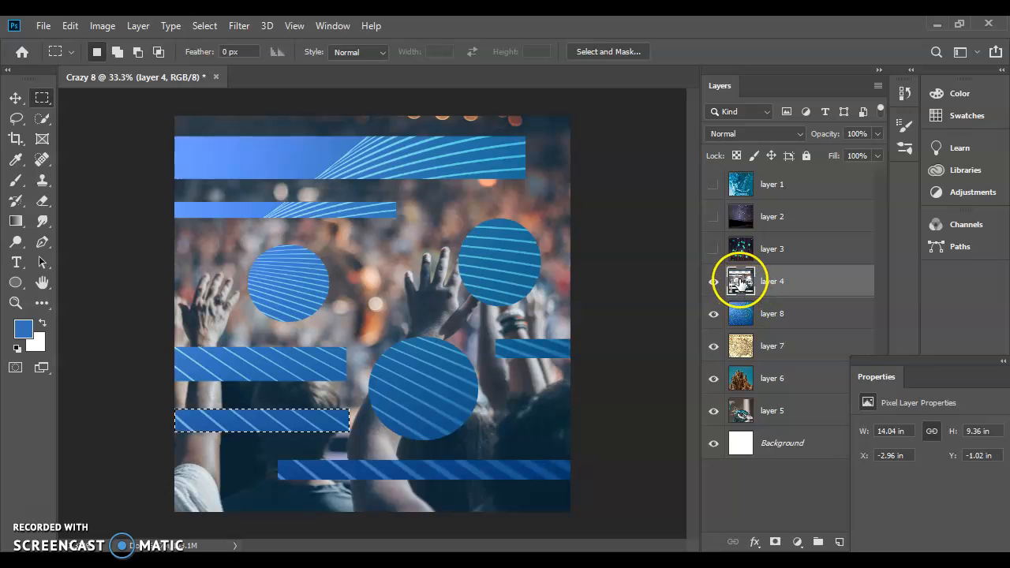
Step: Hide all layers beneath layer 4 to examine its cut-out shapes against transparency, and show those layers again
left_click(713, 313)
left_click(713, 346)
left_click(714, 379)
left_click(712, 418)
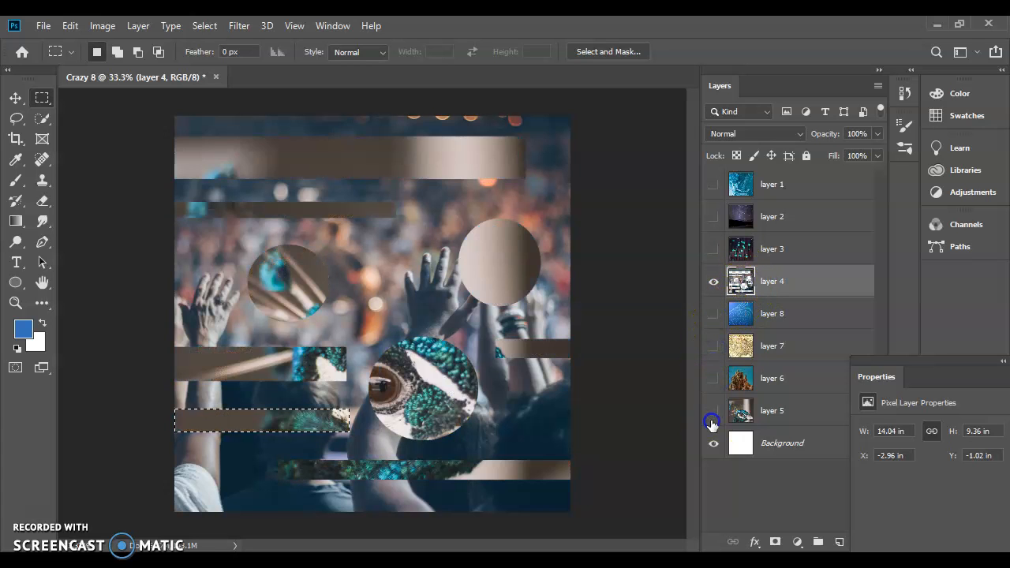
left_click(713, 444)
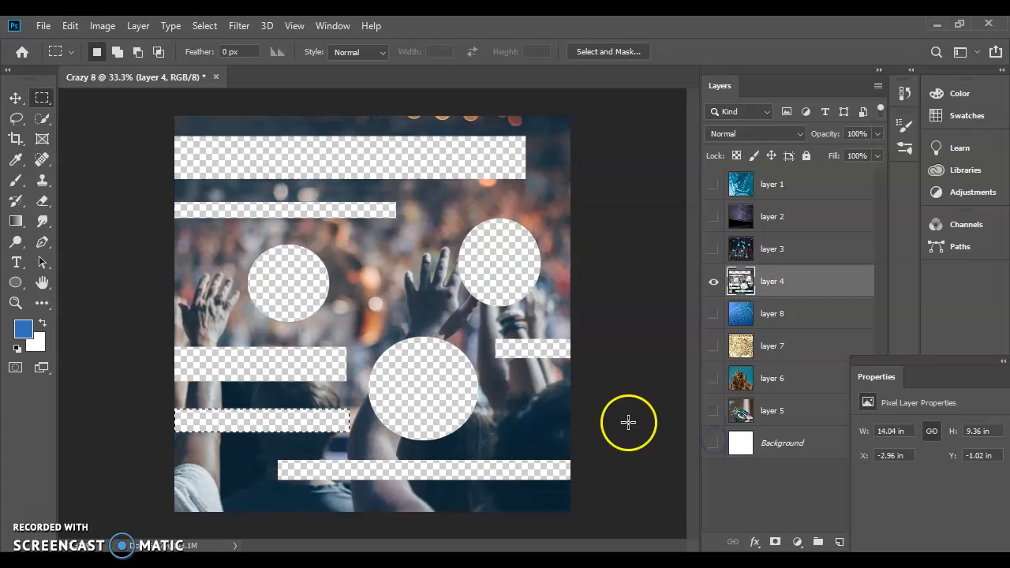
left_click(713, 314)
left_click(713, 378)
left_click(713, 411)
left_click(714, 443)
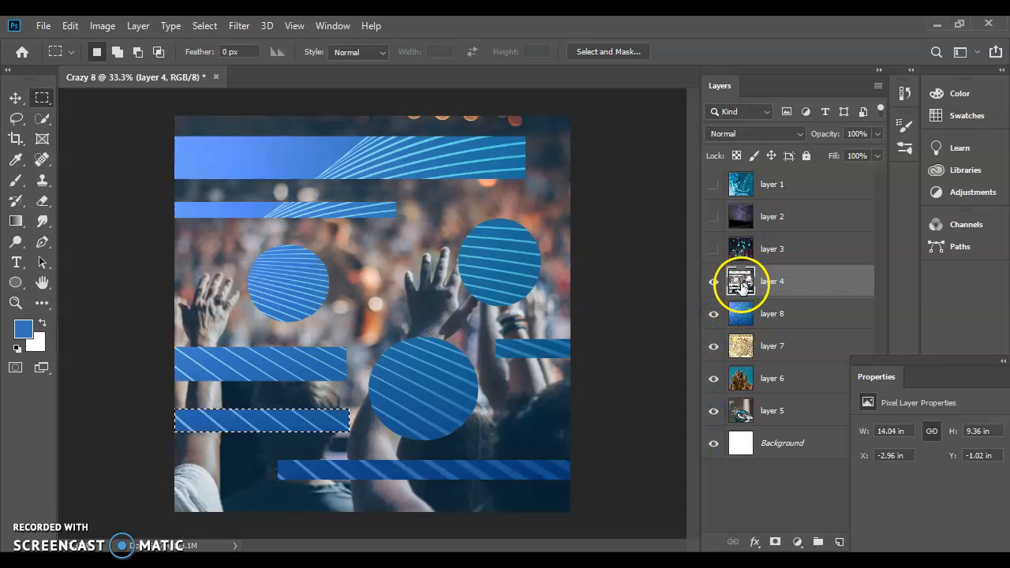
Step: Hide layer 4, move layer 5 directly beneath it in the layer stack, and clear the remaining rectangular selection
left_click(713, 282)
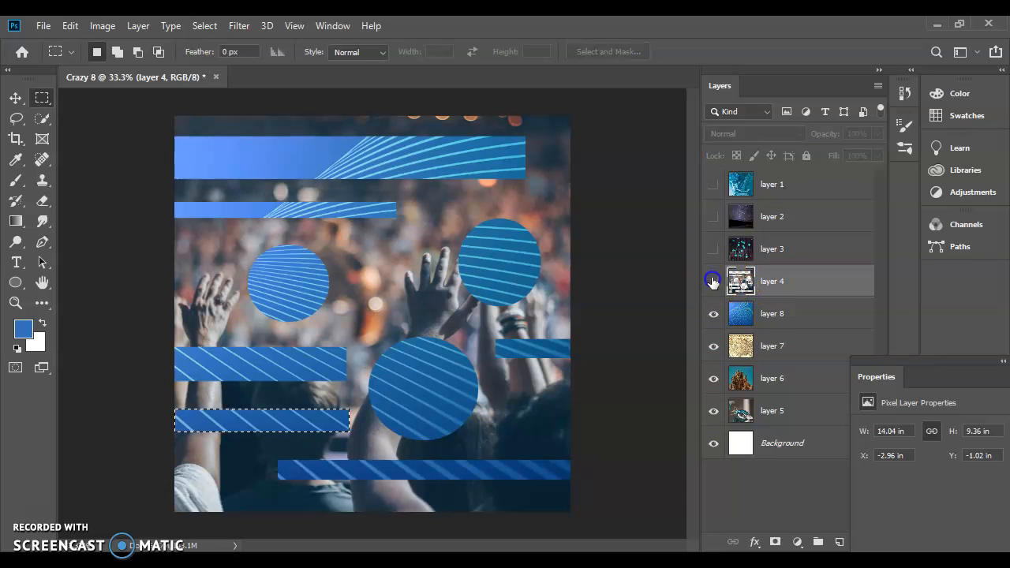
left_click_drag(777, 410, 792, 303)
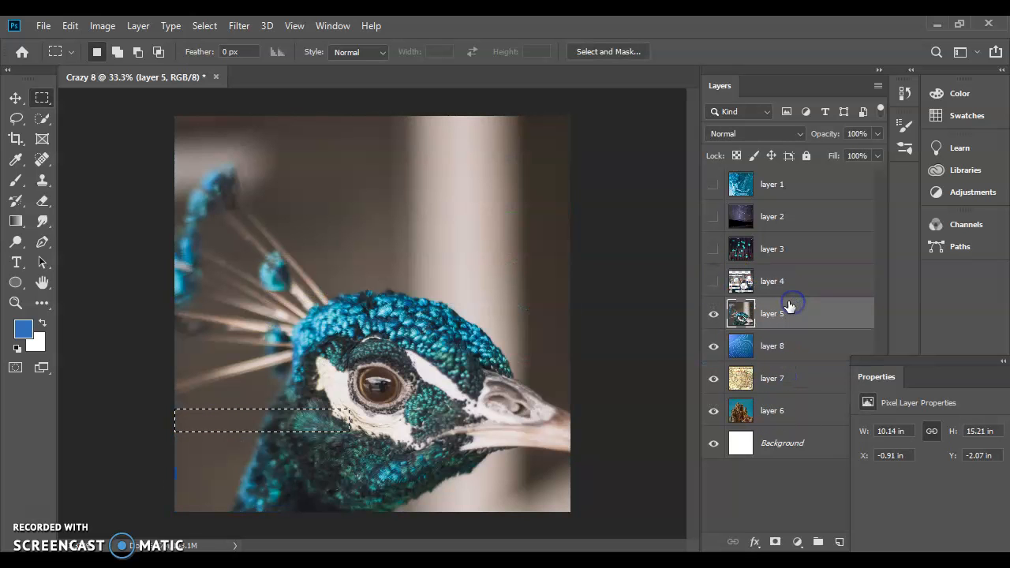
left_click(317, 411)
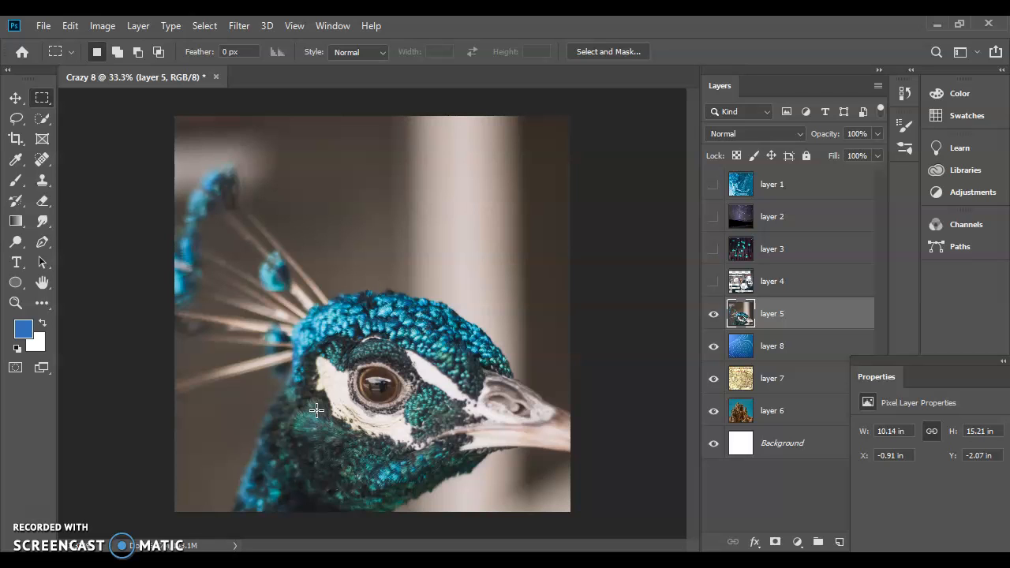
Step: Expand the history, step back to the last circle's Clear and the following Rectangular Marquee state, and return to the latest Deselect state
left_click(904, 92)
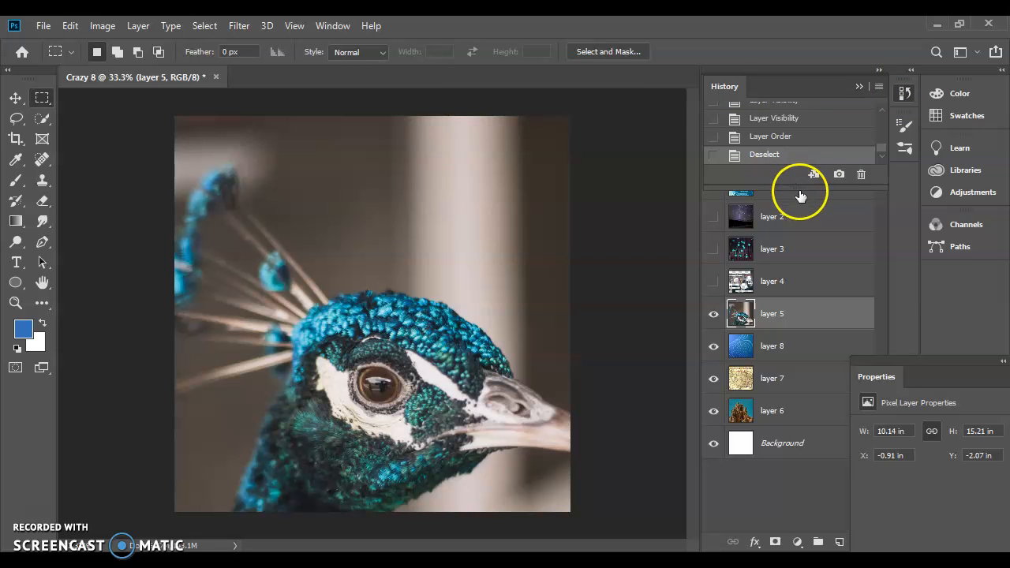
left_click_drag(797, 187, 788, 513)
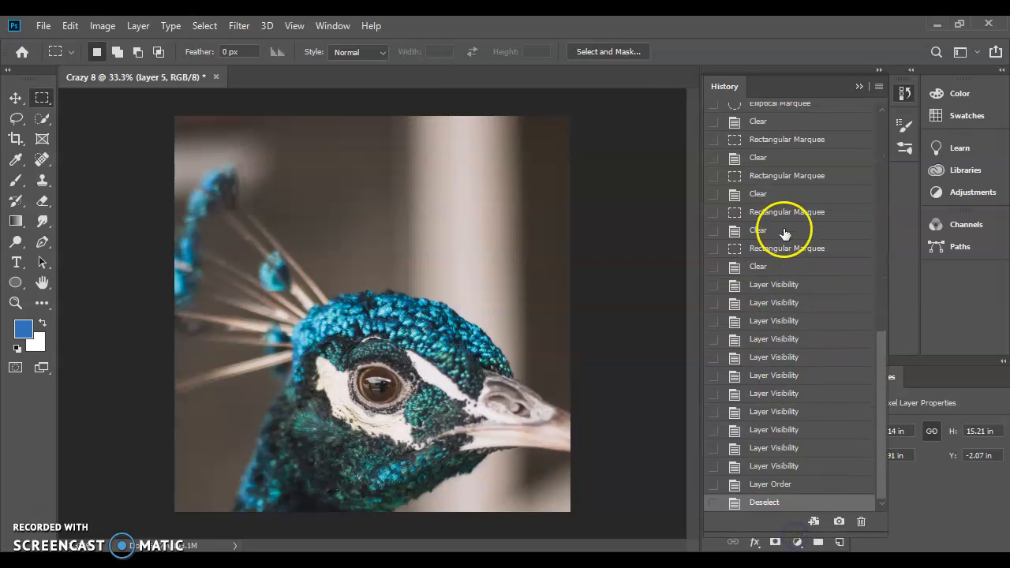
left_click(771, 123)
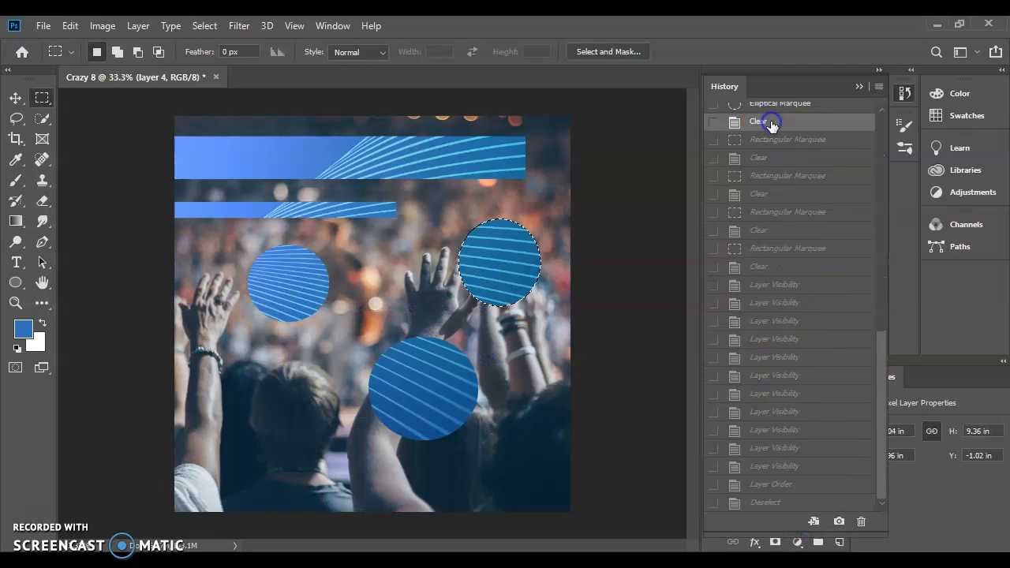
left_click(773, 146)
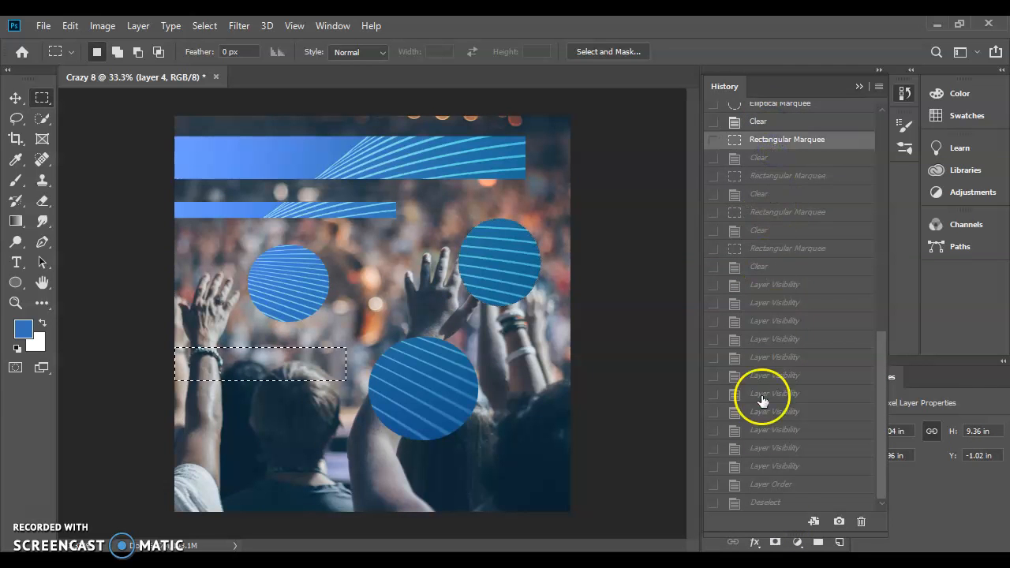
left_click(781, 503)
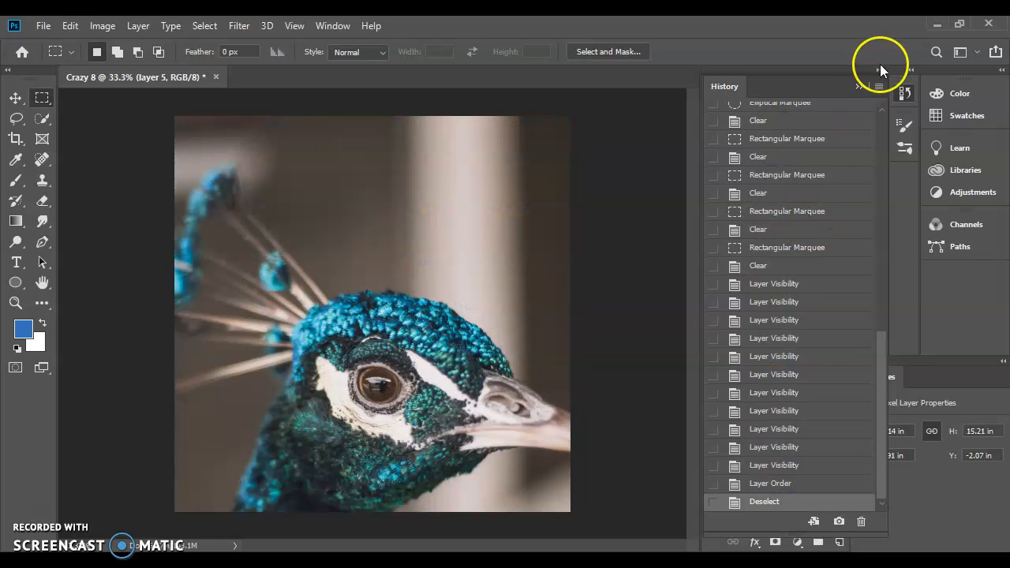
left_click(858, 85)
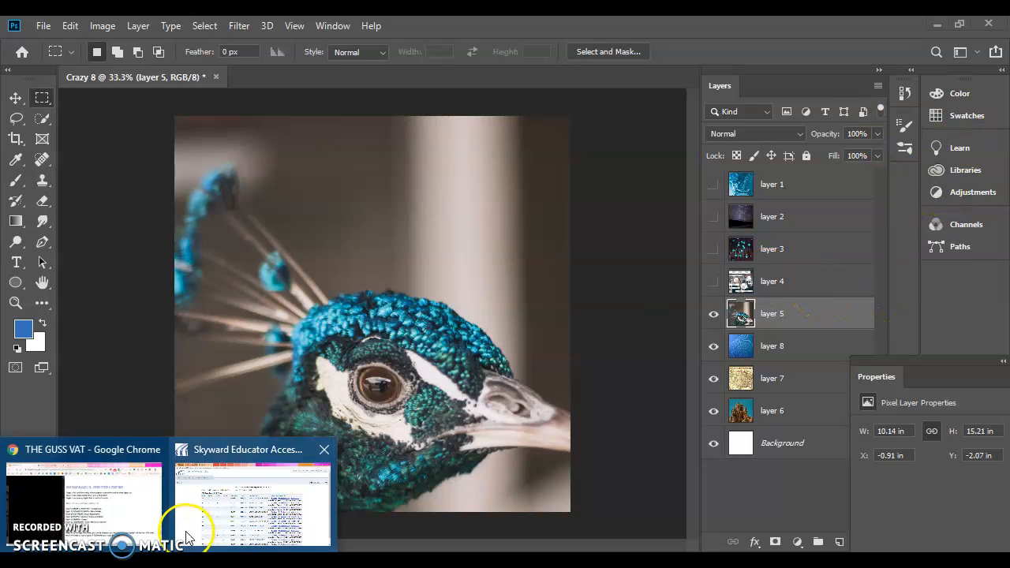
Step: Check layer 5's listed technique on the class blog, and set up the Eraser in Photoshop with the Soft Round brush at 45 px
left_click(143, 513)
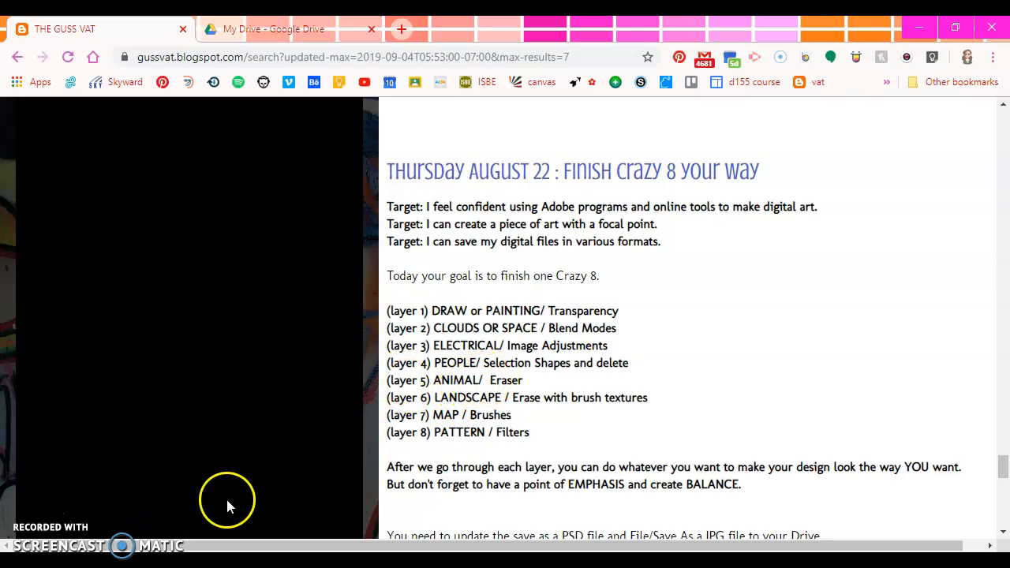
key("alt+Tab")
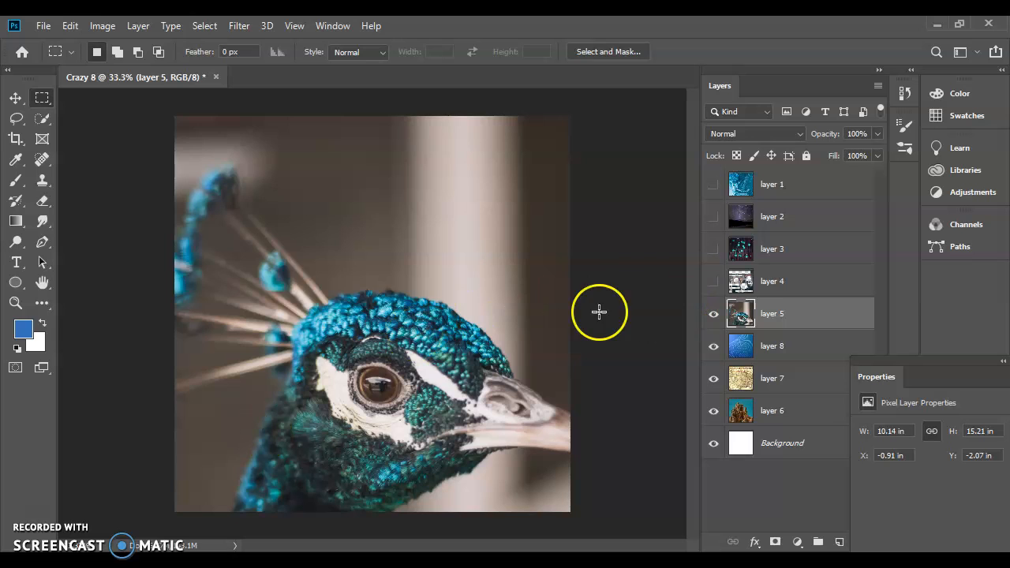
left_click(41, 204)
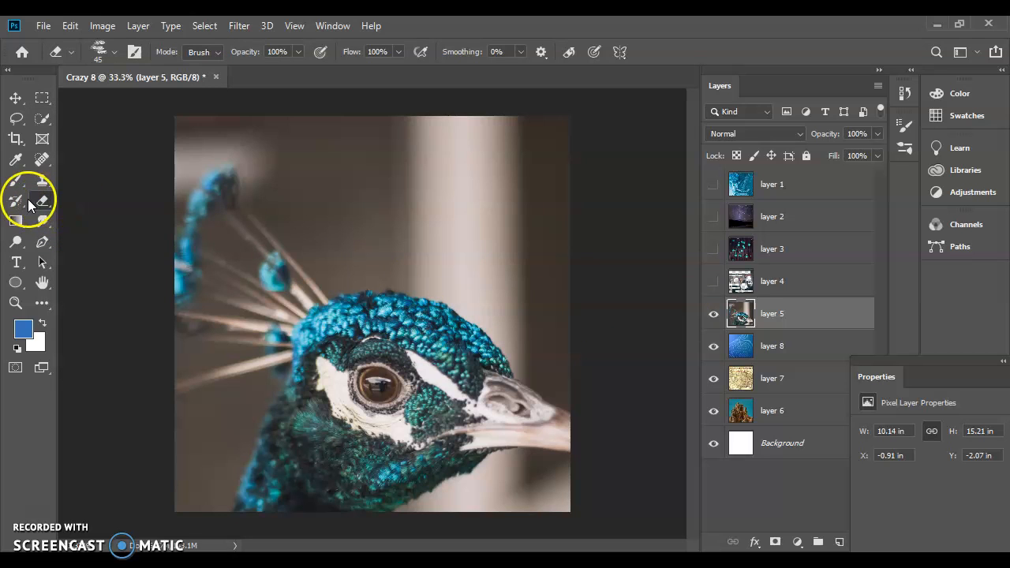
left_click(109, 55)
left_click(106, 236)
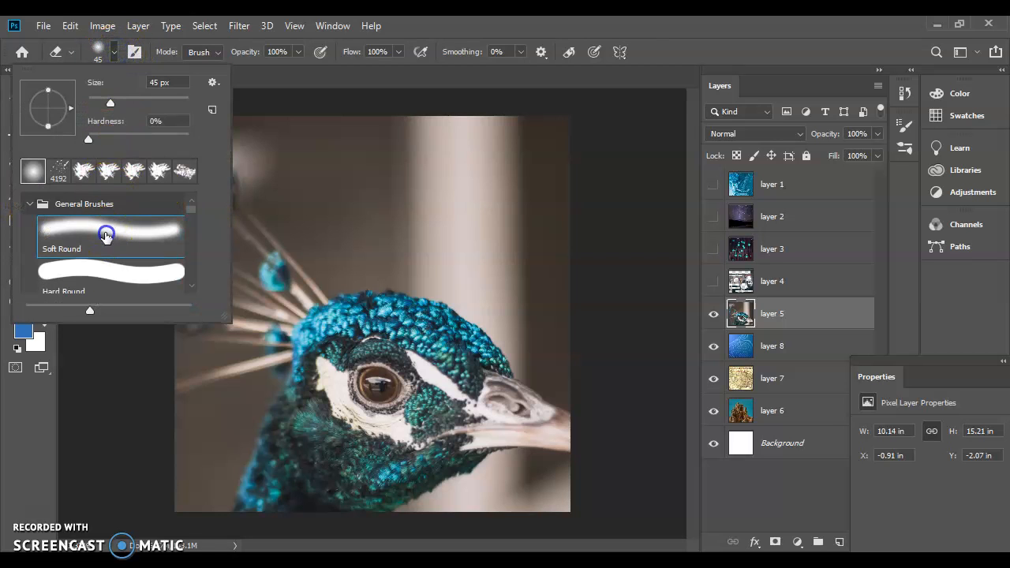
left_click(243, 70)
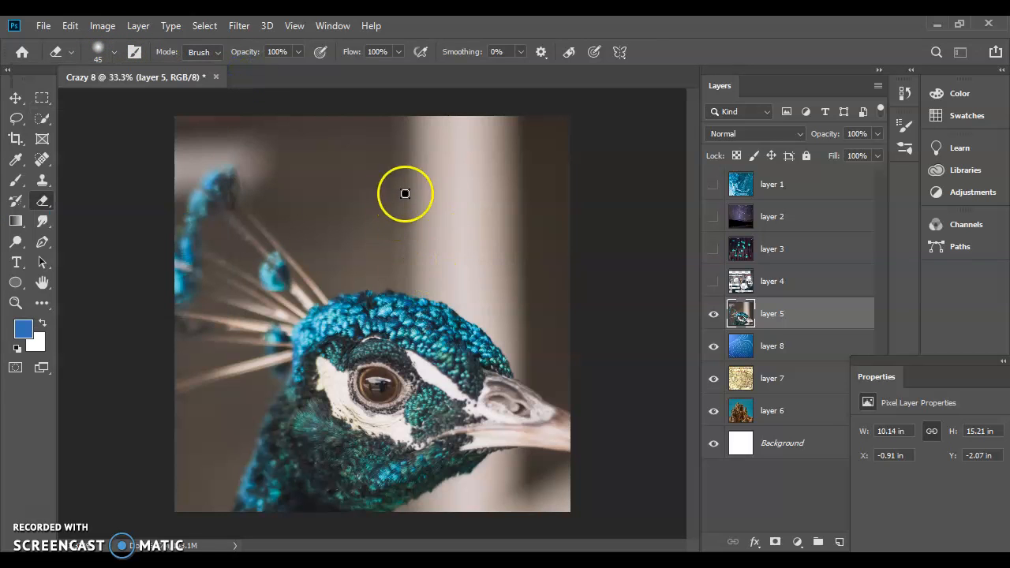
Step: Try two thin zigzag strokes with the 45 px soft eraser above the peacock's head on layer 5, and undo each one
mouse_move(270, 231)
left_mouse_down()
mouse_move(418, 184)
mouse_move(265, 262)
mouse_move(347, 384)
left_mouse_up()
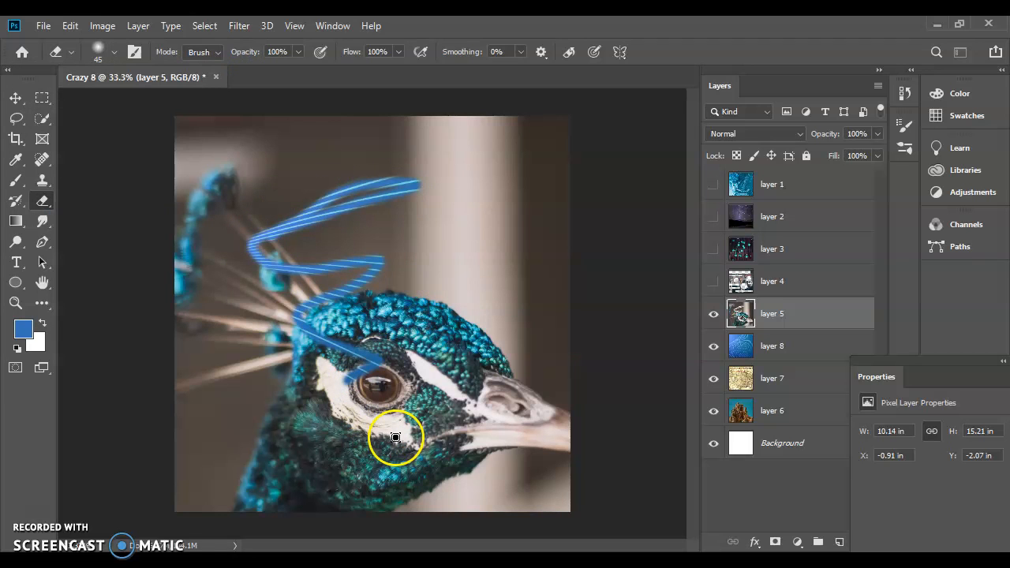
key("ctrl+z")
left_click_drag(280, 252, 383, 245)
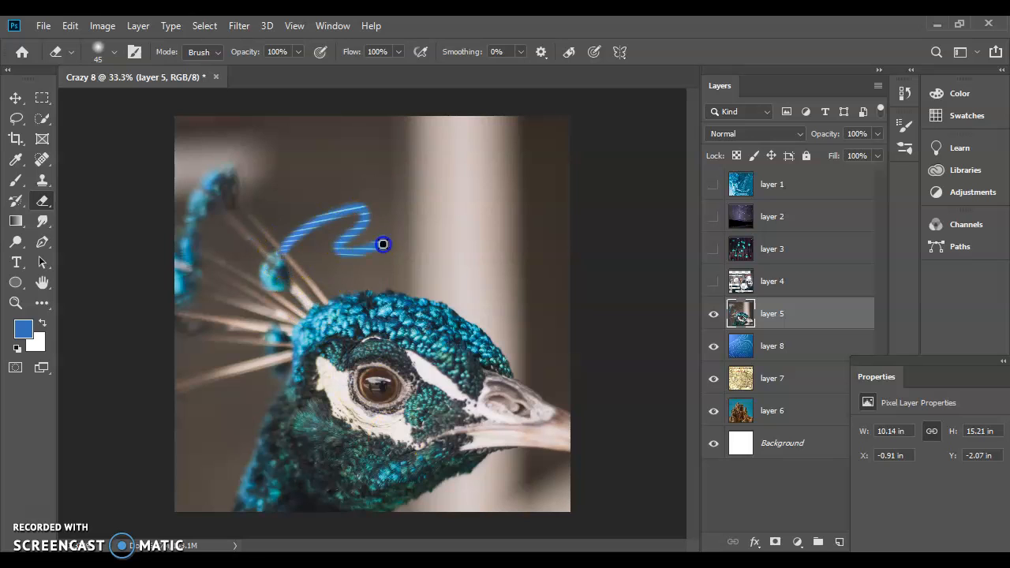
key("ctrl+z")
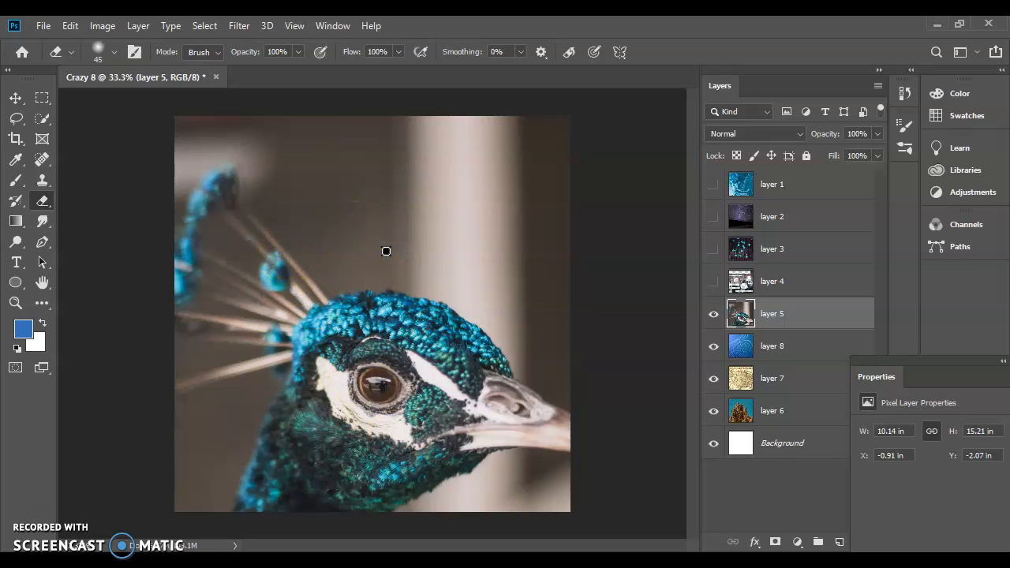
Step: Set the eraser size to 177 px and erase a soft-edged patch above the peacock's crest on layer 5
right_click(338, 215)
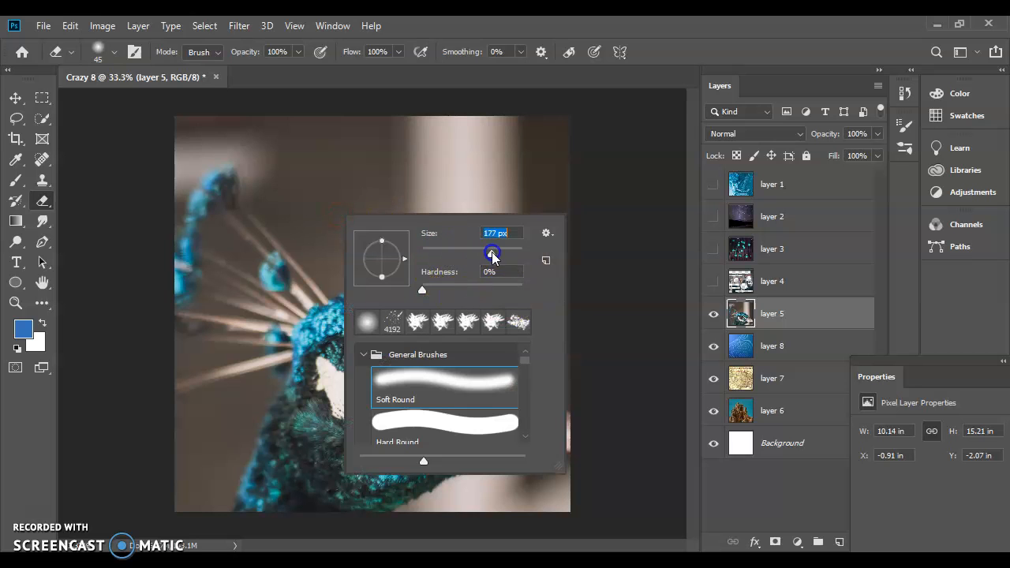
mouse_move(261, 189)
left_mouse_down()
mouse_move(338, 165)
mouse_move(365, 210)
mouse_move(385, 216)
left_mouse_up()
Step: Try the 177 px eraser at 100% hardness, erasing broad hard-edged swaths around the peacock's head on layer 5
right_click(439, 232)
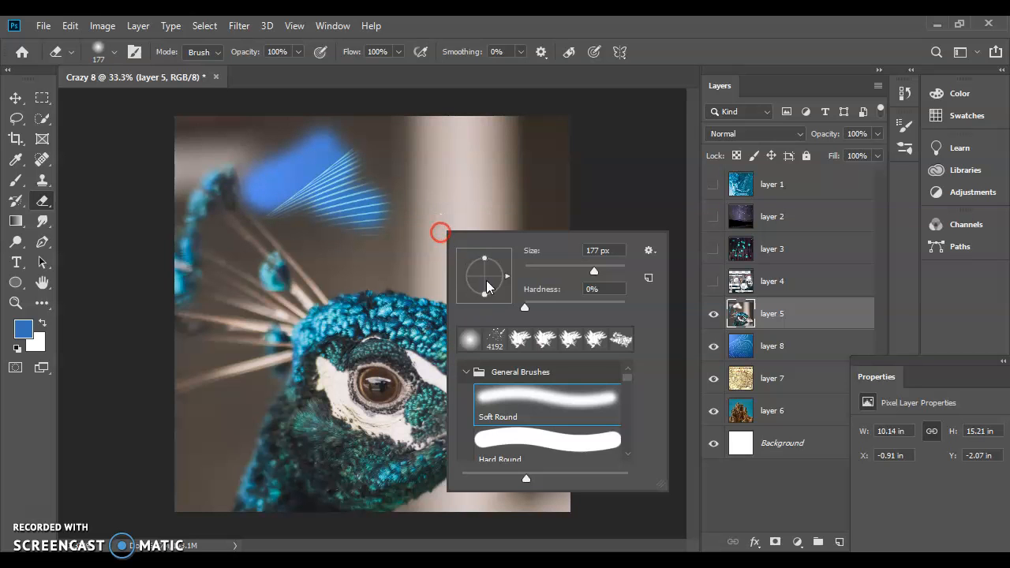
key("Return")
left_click_drag(576, 188, 497, 203)
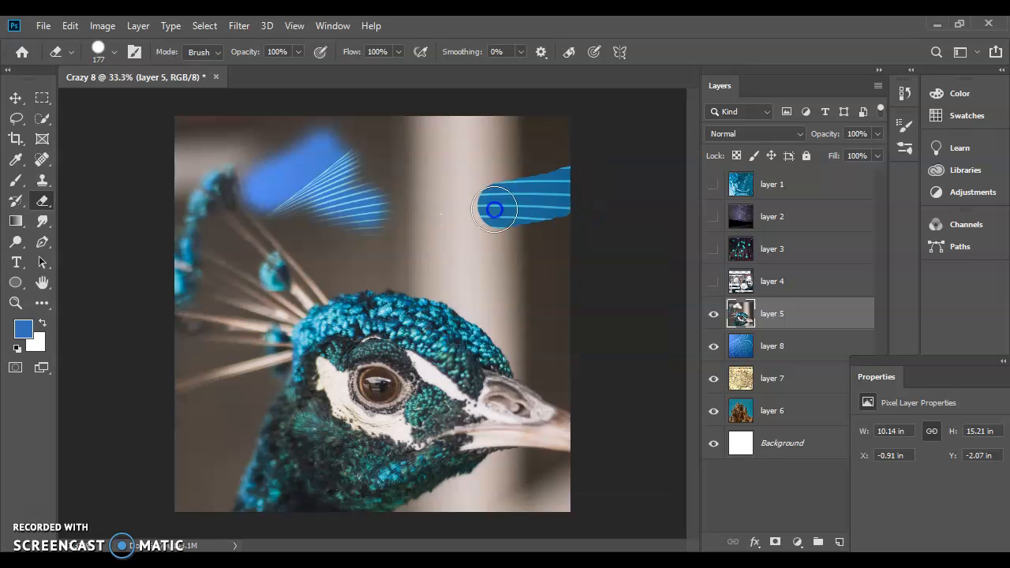
left_click_drag(137, 308, 216, 284)
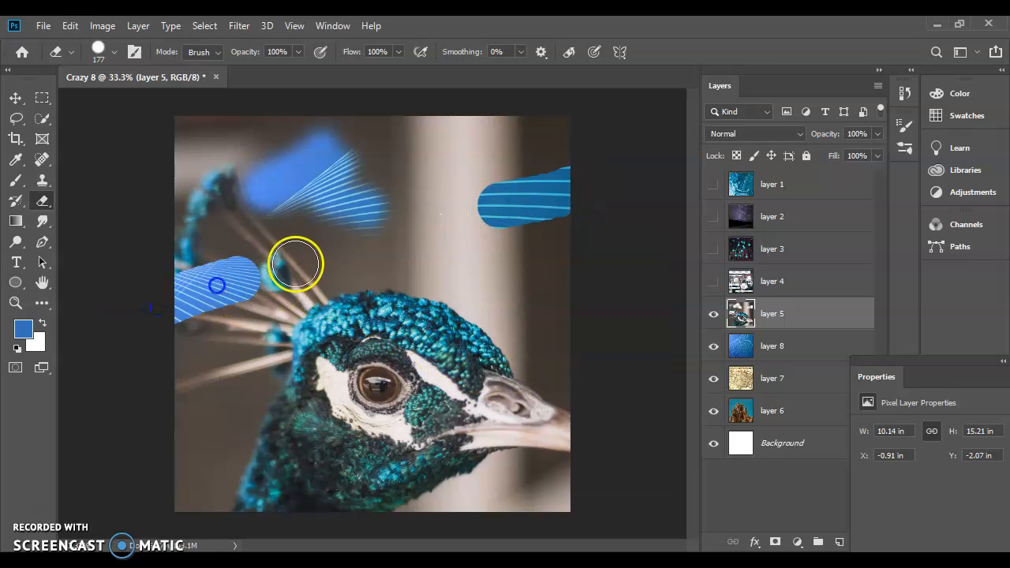
mouse_move(327, 108)
left_mouse_down()
mouse_move(88, 237)
mouse_move(125, 280)
mouse_move(245, 185)
left_mouse_up()
left_click_drag(463, 156, 227, 388)
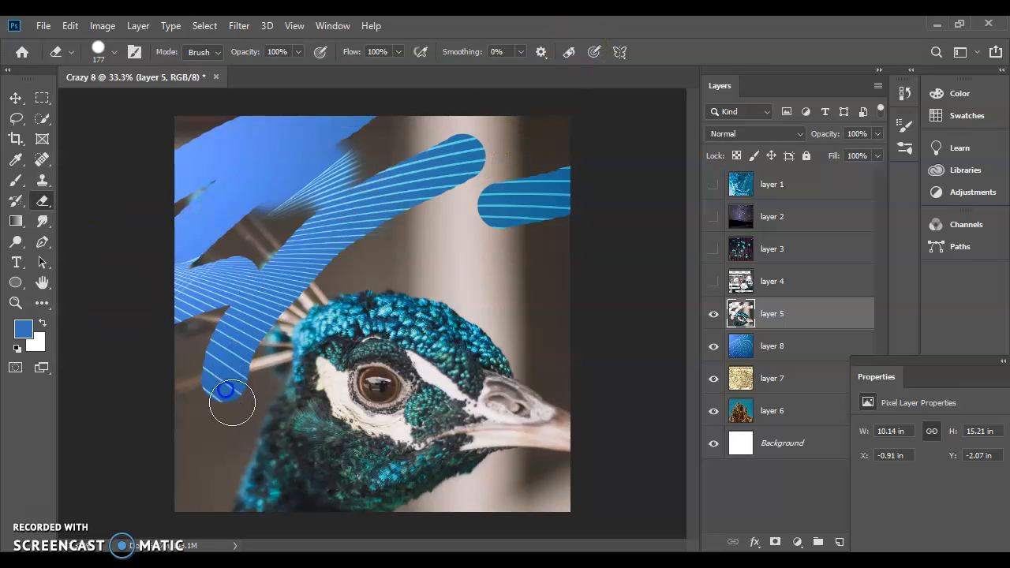
left_click_drag(161, 505, 268, 353)
mouse_move(268, 352)
left_mouse_down()
mouse_move(200, 455)
mouse_move(290, 436)
left_mouse_up()
left_click_drag(291, 436, 207, 519)
mouse_move(430, 519)
left_mouse_down()
mouse_move(460, 479)
mouse_move(519, 493)
mouse_move(543, 509)
left_mouse_up()
mouse_move(585, 296)
left_mouse_down()
mouse_move(386, 253)
mouse_move(356, 218)
mouse_move(479, 117)
mouse_move(552, 198)
left_mouse_up()
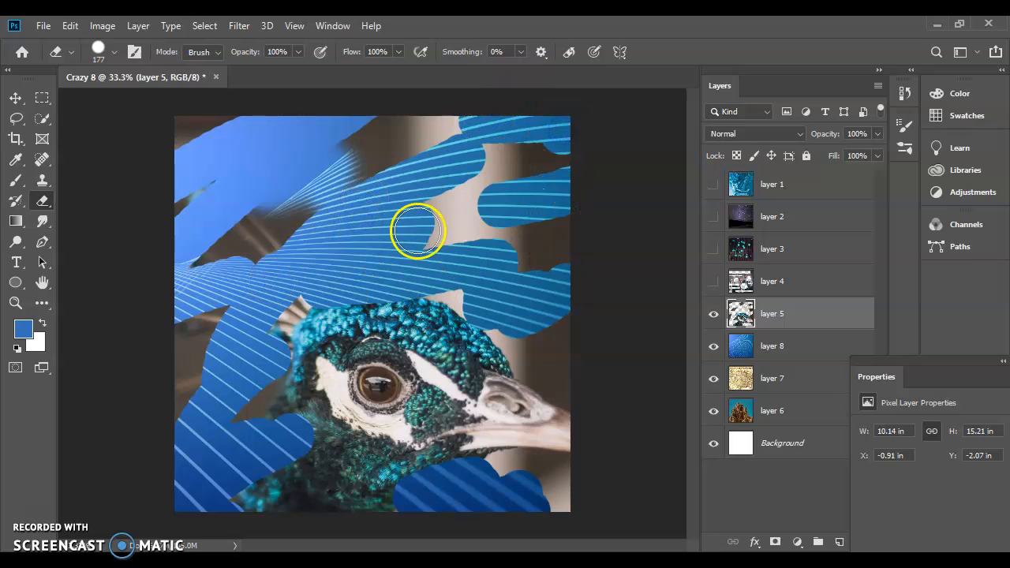
Step: Undo all the hard-edged eraser strokes on layer 5, keeping the first soft-edged patch
key("ctrl+z")
key("ctrl+z")
key("ctrl+z")
key("ctrl+z")
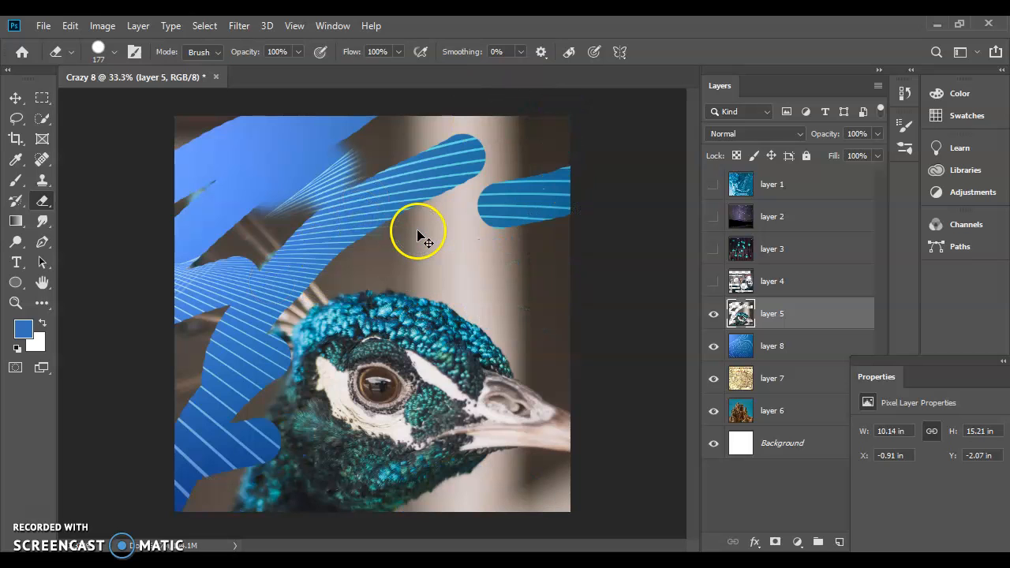
key("ctrl+z")
key("ctrl+z")
key("ctrl+z")
key("ctrl+z")
key("ctrl+z")
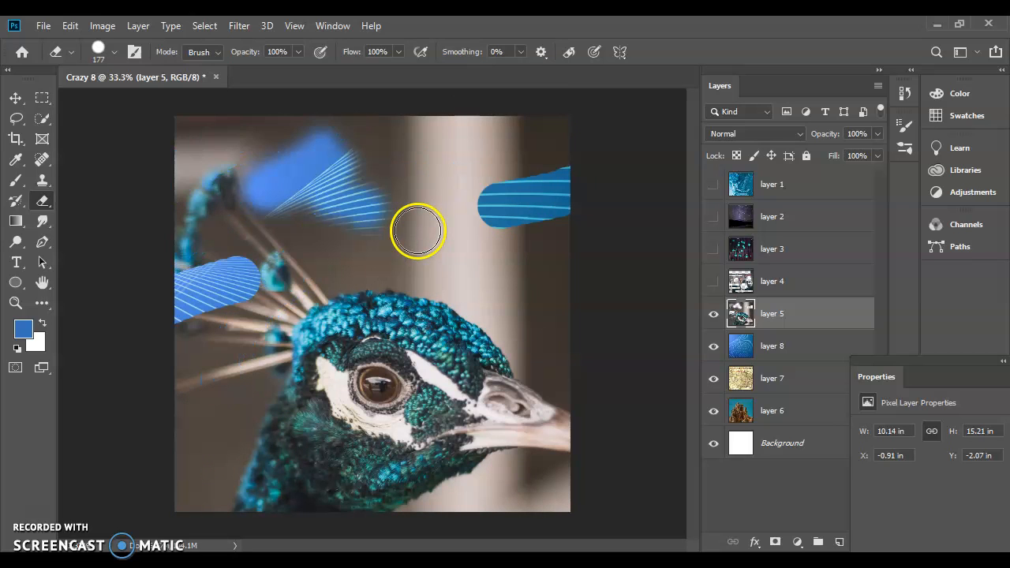
key("ctrl+z")
key("ctrl+z")
Step: Switch the 177 px eraser back to a soft edge and erase broad swaths around the peacock's head on layer 5
right_click(426, 209)
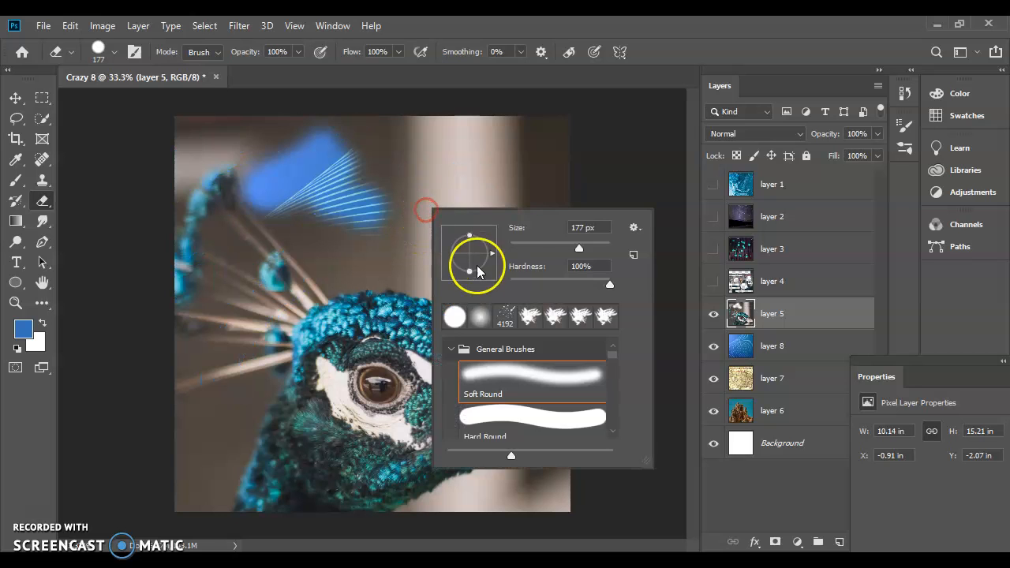
left_click_drag(497, 118, 367, 205)
left_click_drag(481, 198, 428, 236)
mouse_move(559, 179)
left_mouse_down()
mouse_move(512, 234)
mouse_move(524, 280)
mouse_move(513, 303)
left_mouse_up()
mouse_move(301, 254)
left_mouse_down()
mouse_move(176, 417)
mouse_move(221, 435)
left_mouse_up()
mouse_move(426, 505)
left_mouse_down()
mouse_move(495, 449)
mouse_move(538, 482)
left_mouse_up()
mouse_move(186, 130)
left_mouse_down()
mouse_move(232, 108)
mouse_move(239, 171)
left_mouse_up()
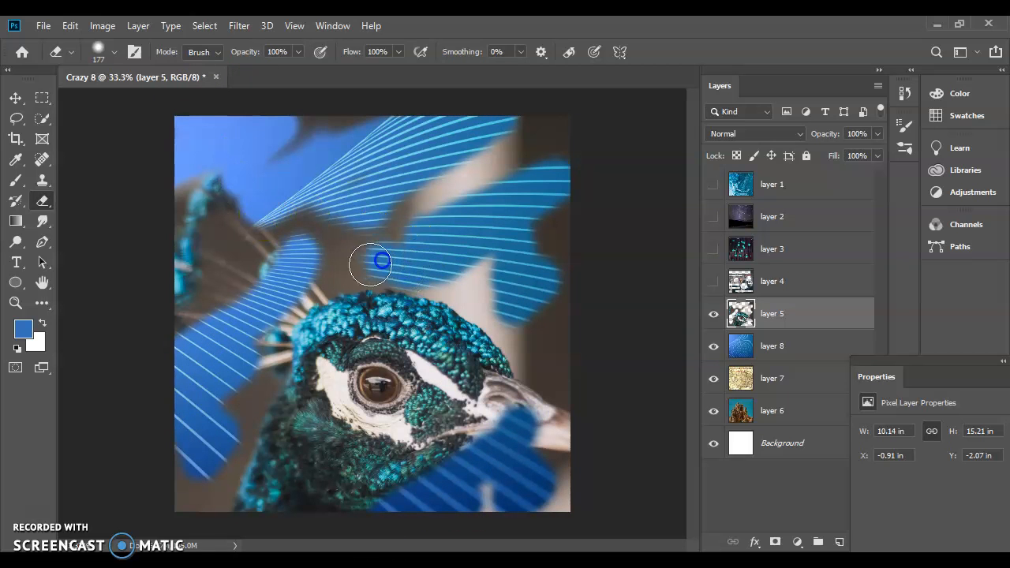
left_click_drag(381, 261, 339, 271)
left_click(535, 136)
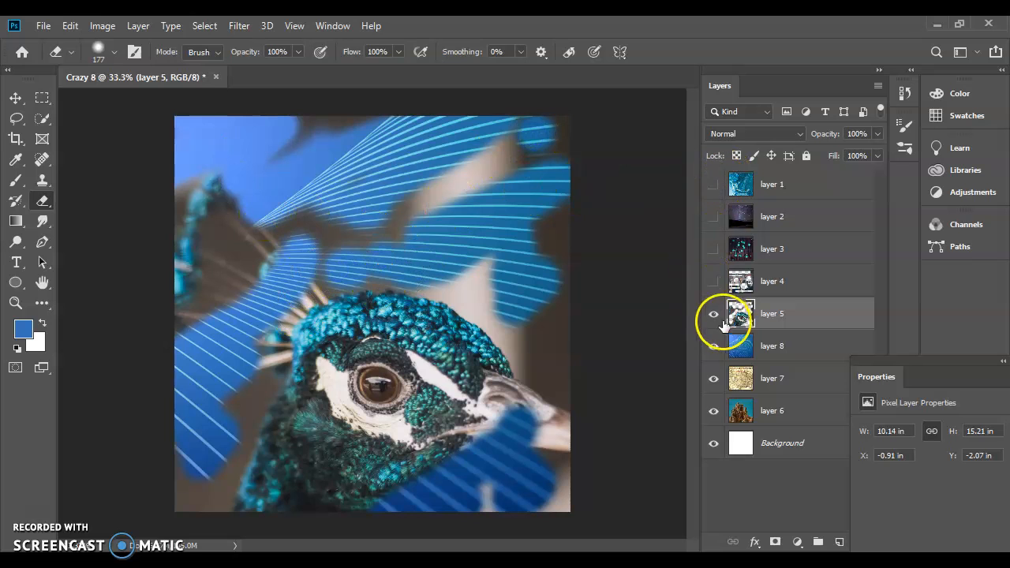
Step: Hide layer 5, move layer 6 directly beneath it in the stack, and check layer 6's listed technique on the class blog
left_click(712, 314)
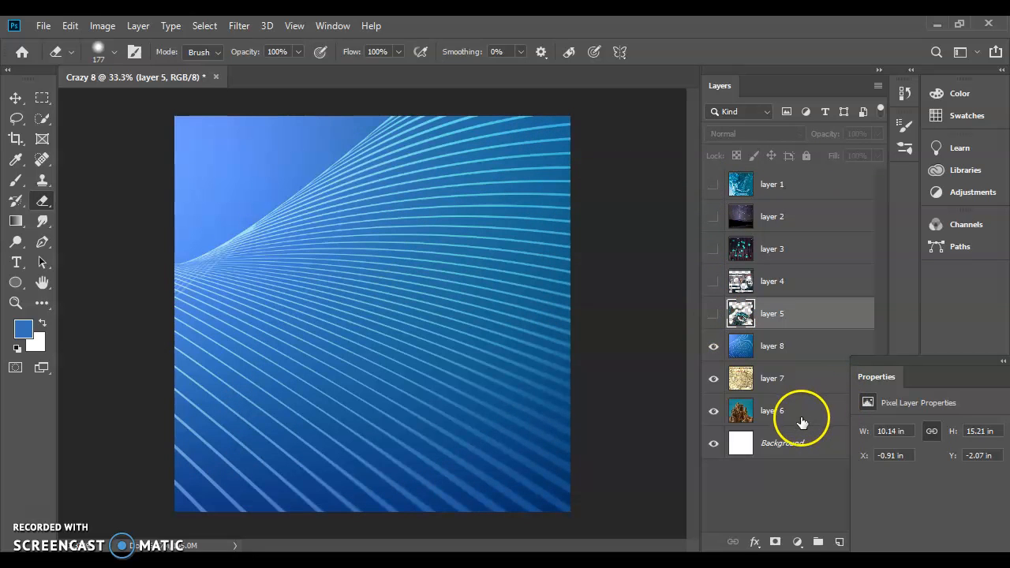
left_click_drag(800, 410, 804, 345)
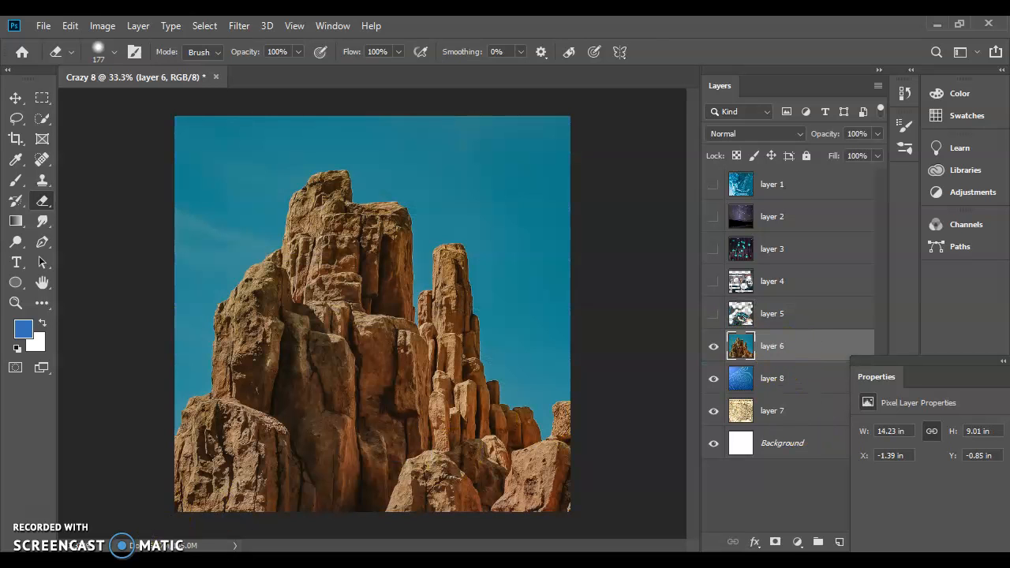
left_click(132, 509)
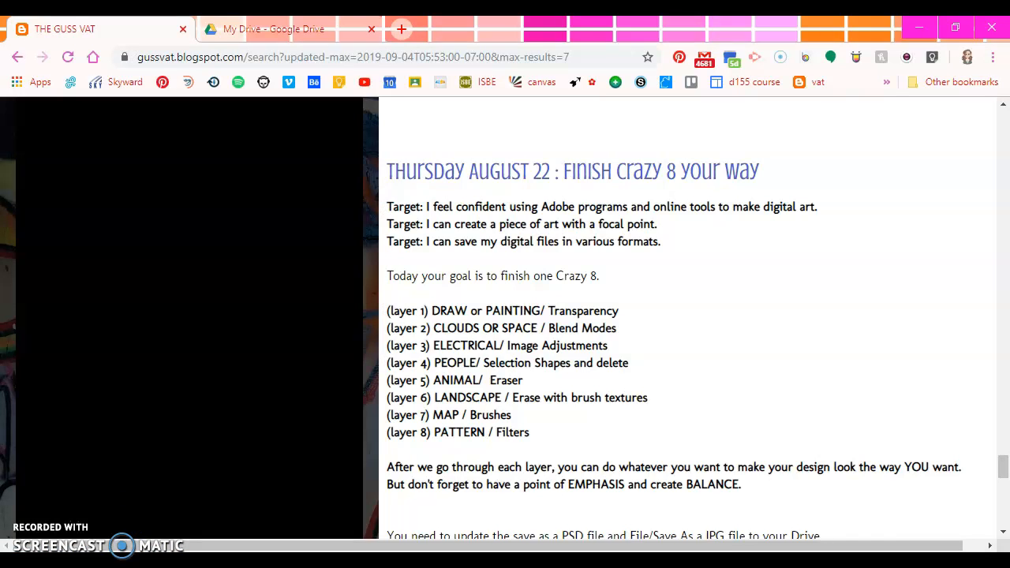
key("alt+Tab")
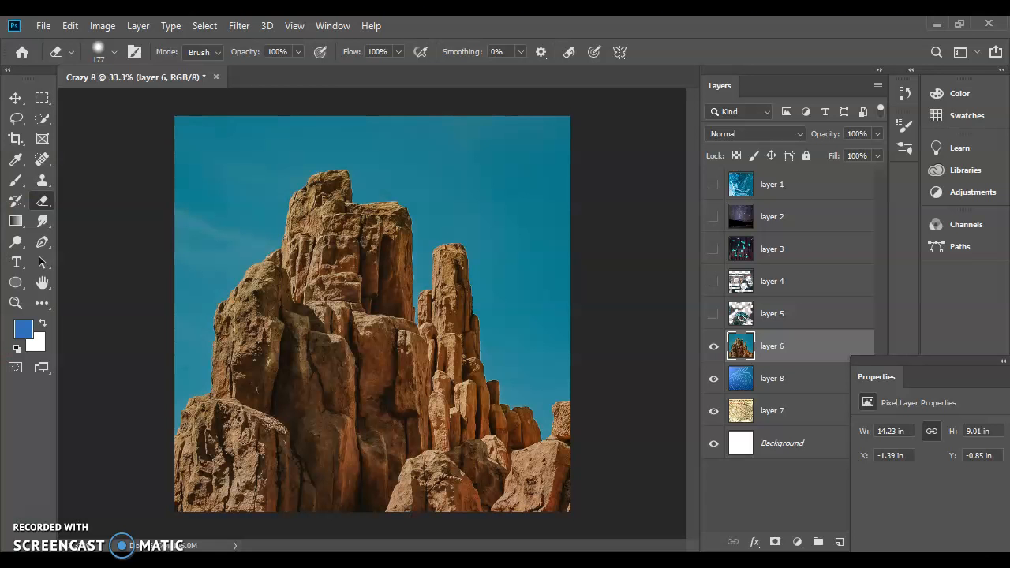
Step: With the Brush tool, try the recent textured brushes and browse the preset groups from Dry Media to Special Effects Brushes
left_click(16, 186)
left_click(268, 231)
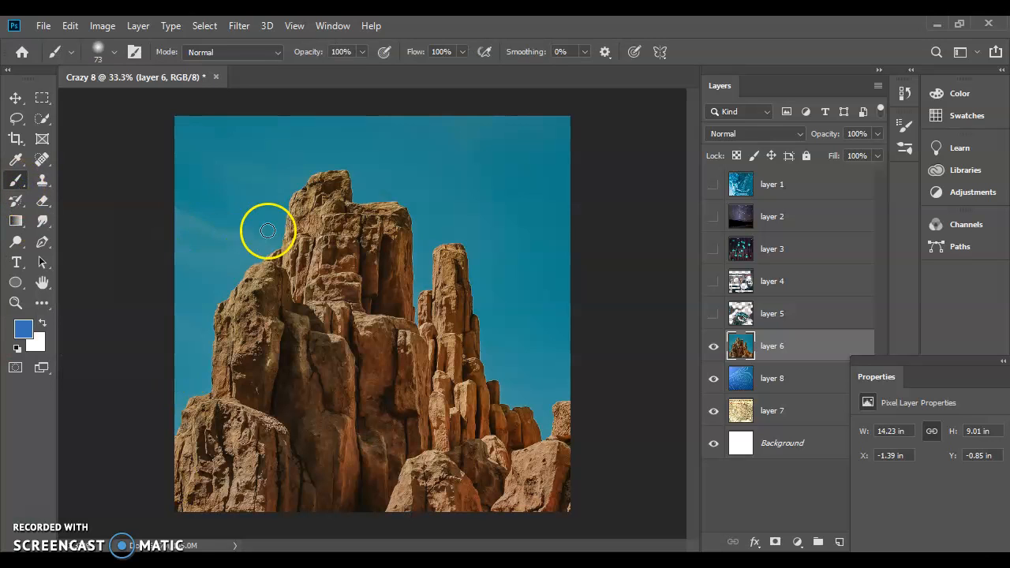
right_click(298, 214)
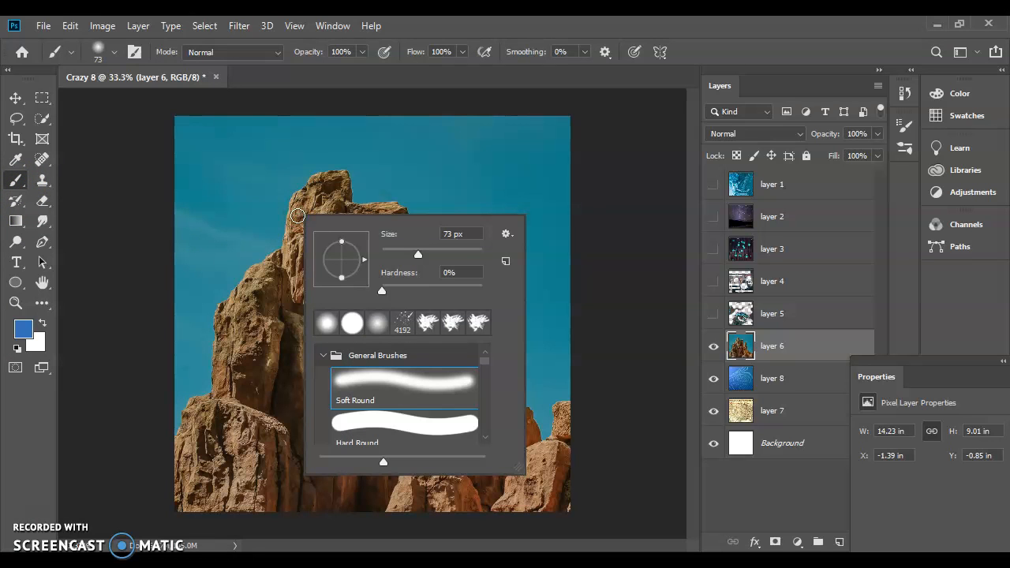
left_click(430, 323)
left_click(478, 331)
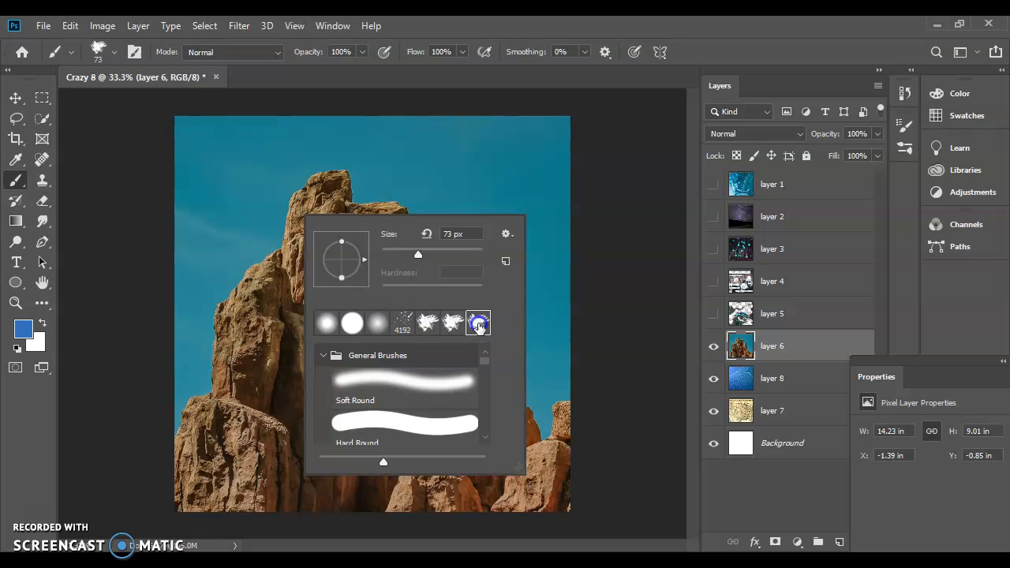
scroll(413, 363, "down", 5)
scroll(413, 368, "down", 2)
left_click(408, 365)
left_click(337, 370)
scroll(428, 402, "down", 6)
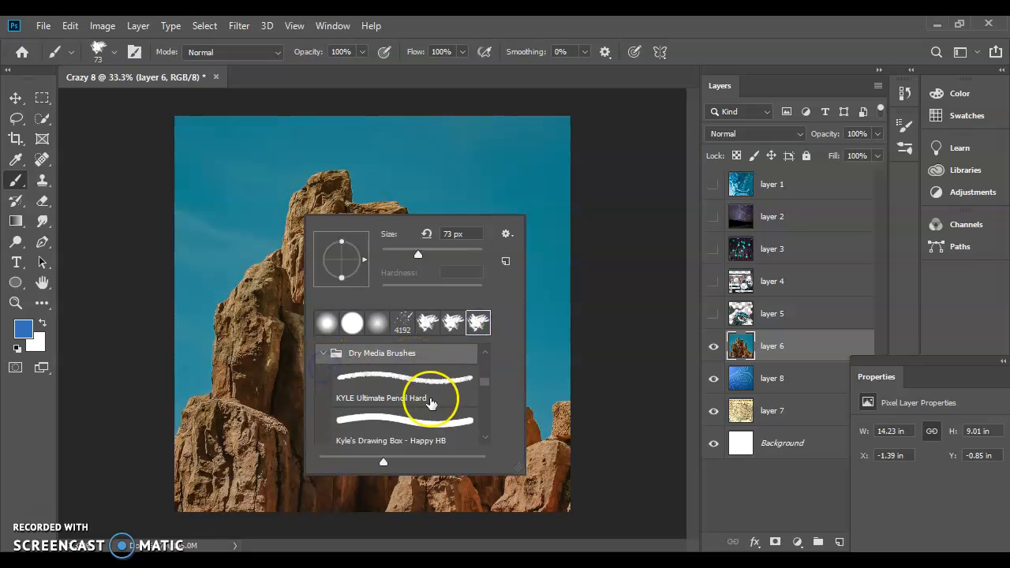
scroll(430, 404, "down", 8)
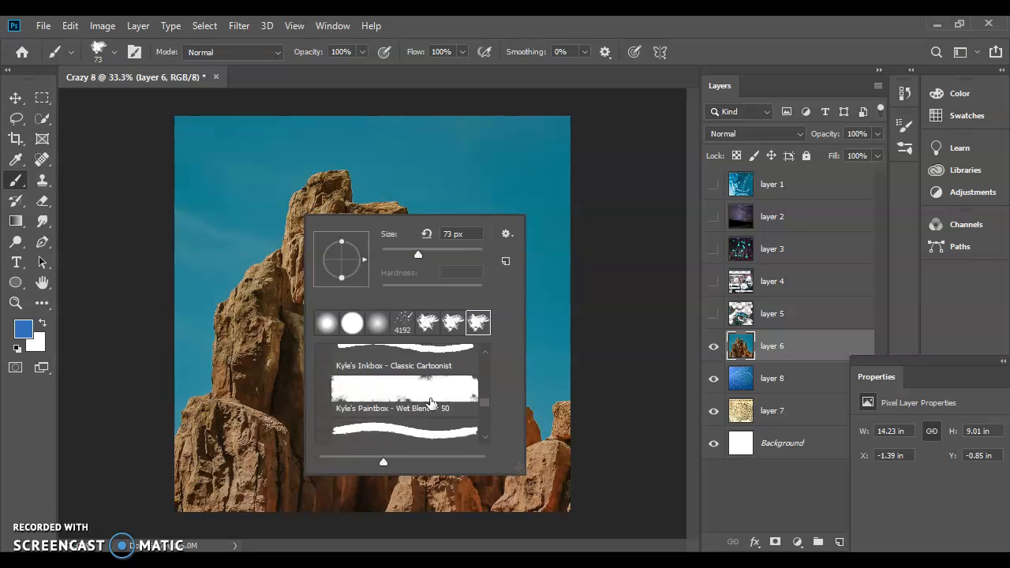
scroll(430, 404, "up", 1)
left_click(385, 349)
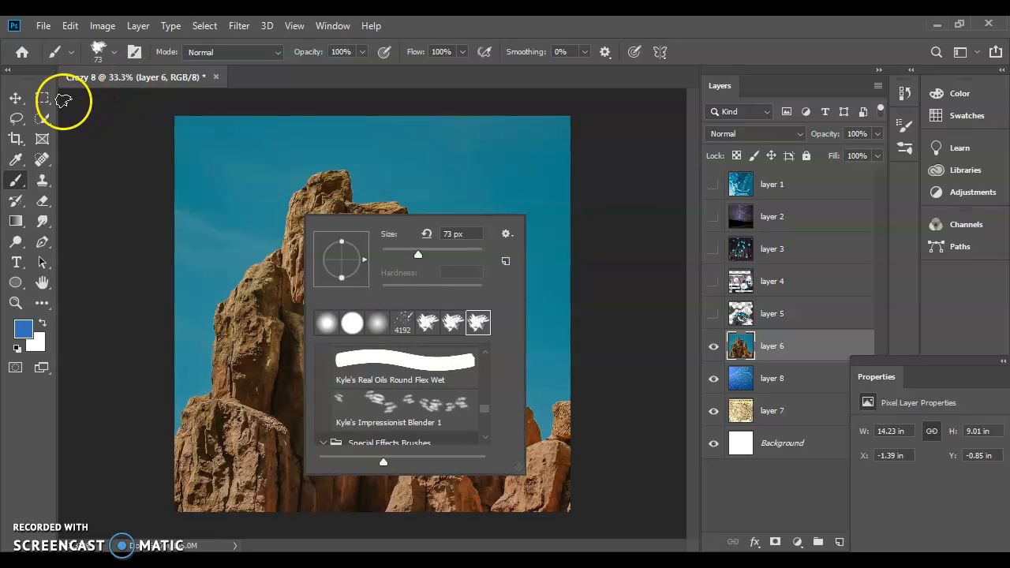
Step: Choose the textured 306 px tip for the Brush tool in the brush settings, and make layer 6 the active layer
left_click(17, 98)
left_click(90, 128)
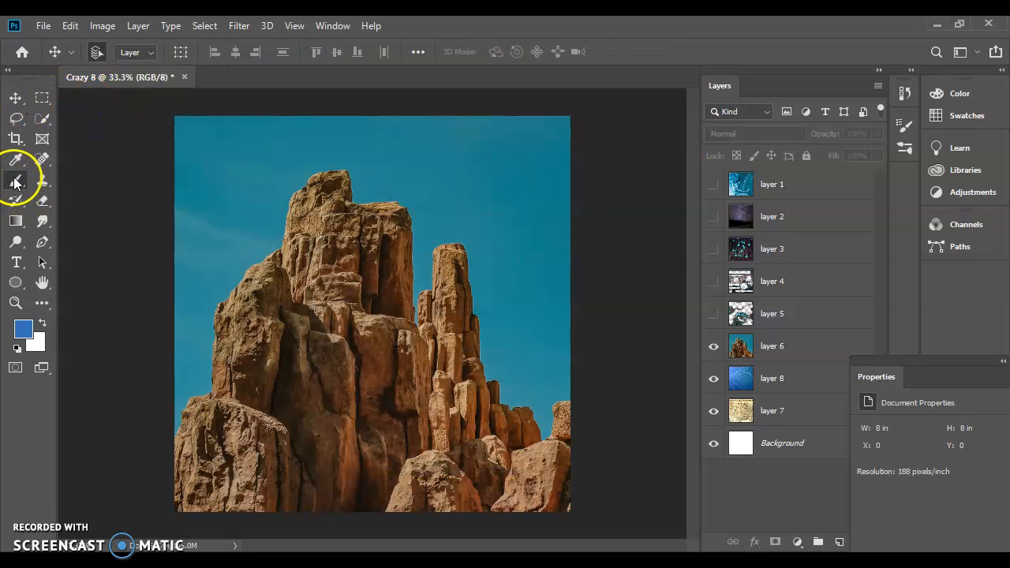
left_click(16, 181)
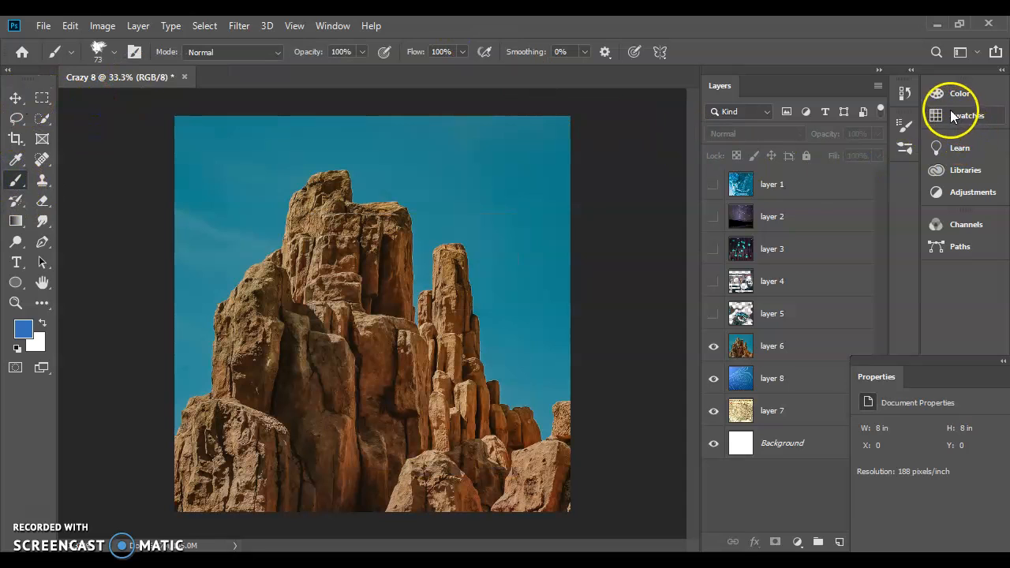
left_click(905, 126)
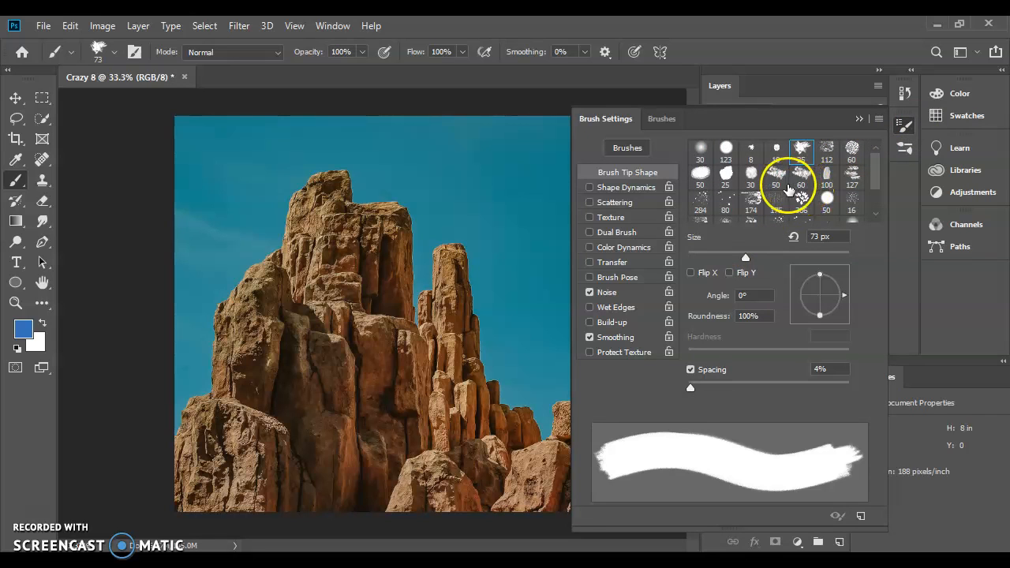
left_click(801, 201)
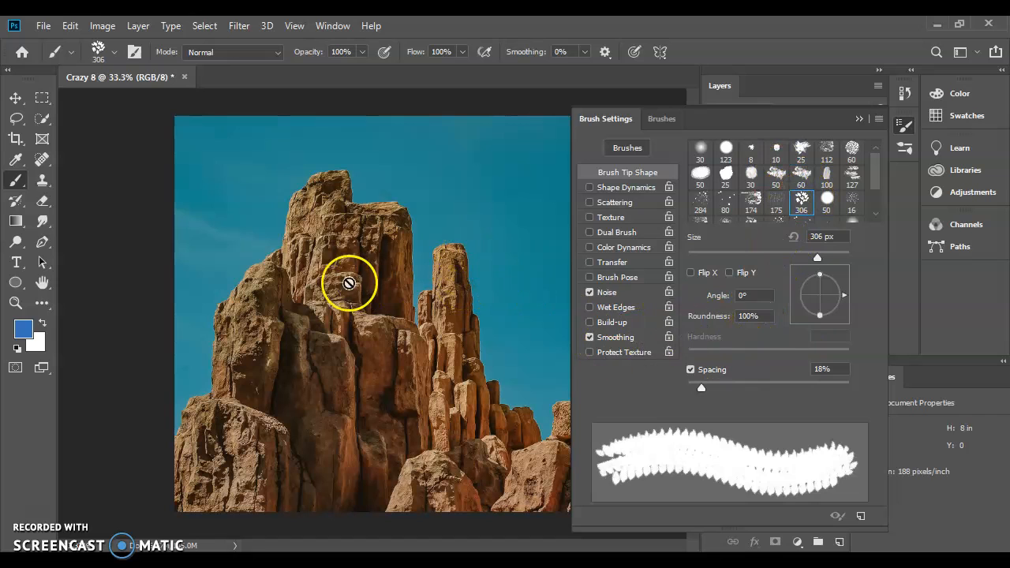
left_click(859, 118)
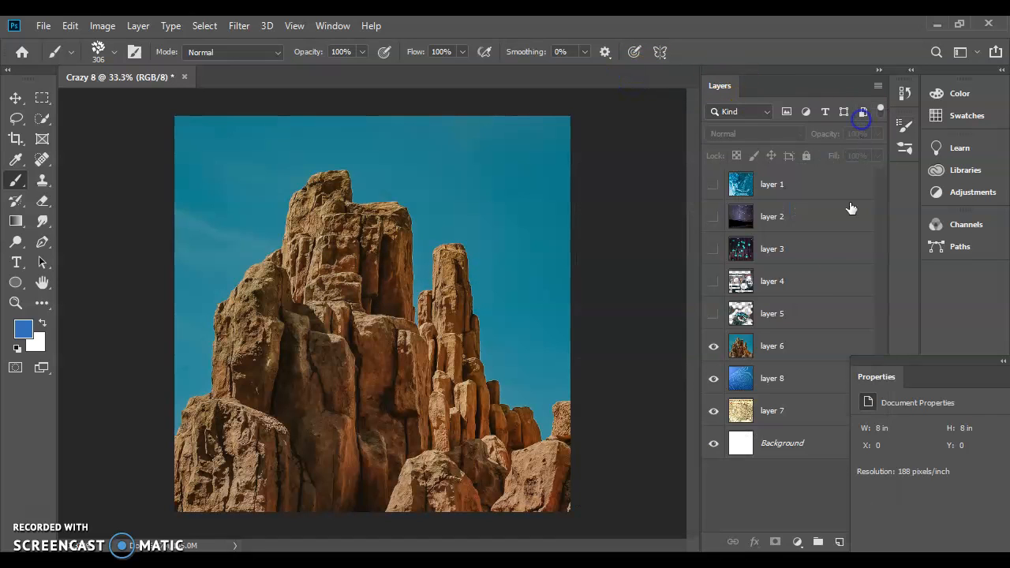
left_click(814, 352)
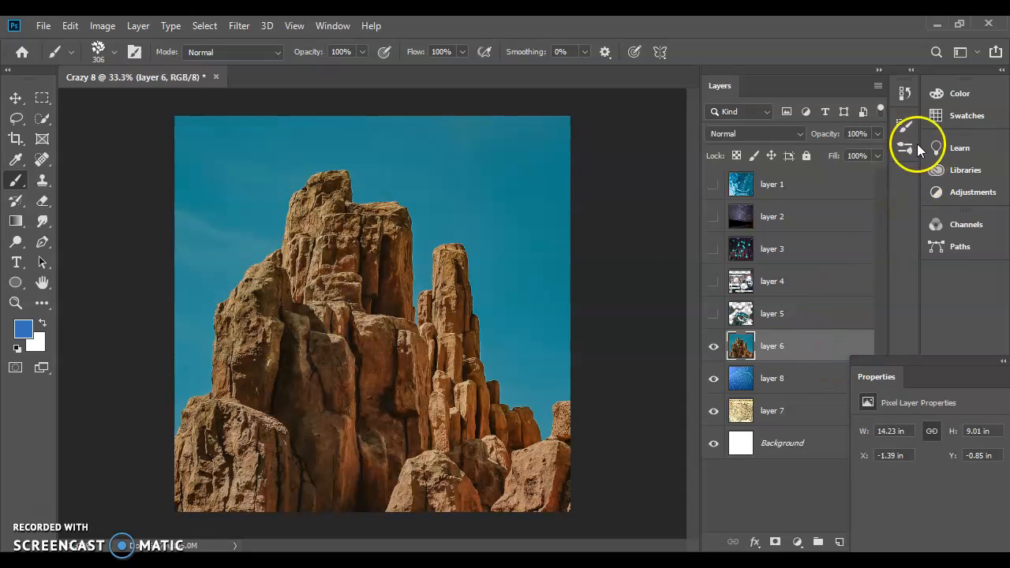
Step: Set the Brush's blending mode to Clear and stamp the 306 px leaf-textured tip into layer 6's sky to cut away its pixels
left_click(903, 123)
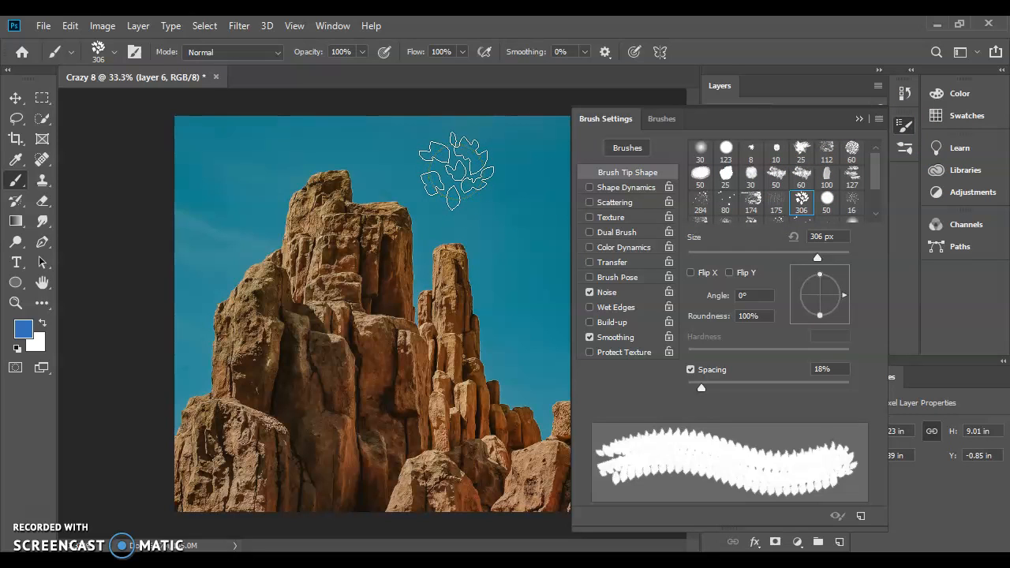
left_click(464, 177)
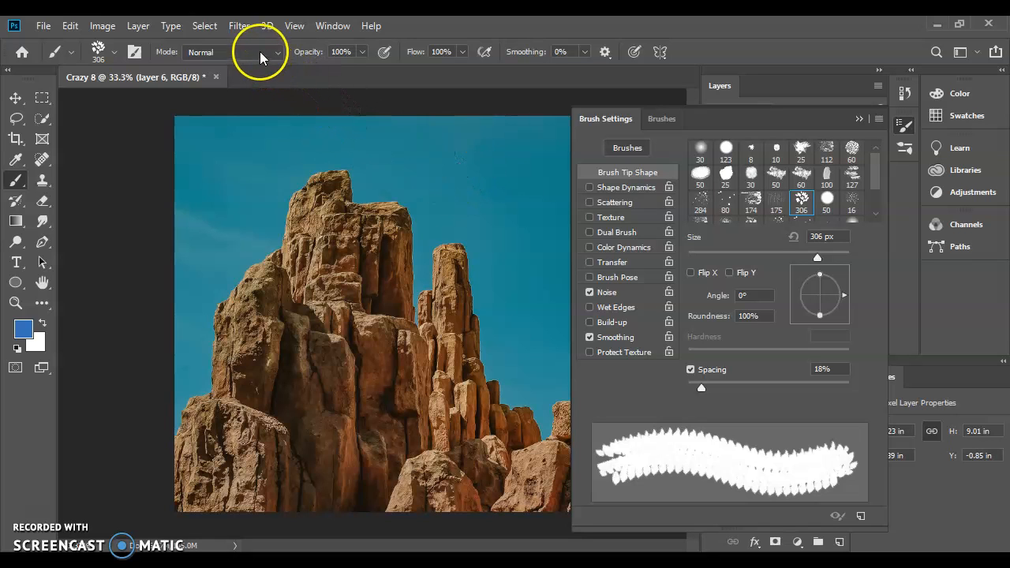
left_click(260, 53)
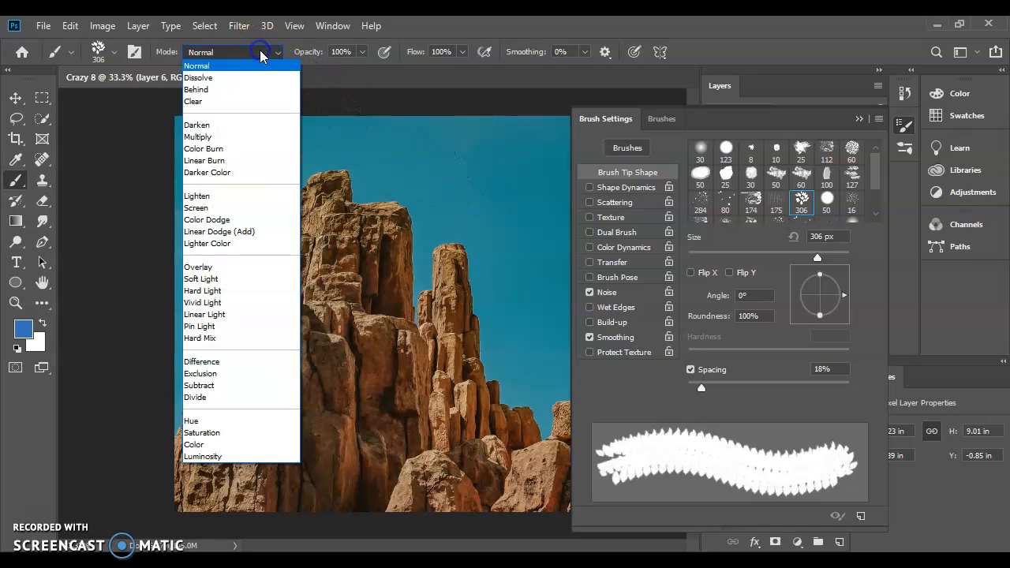
left_click(257, 102)
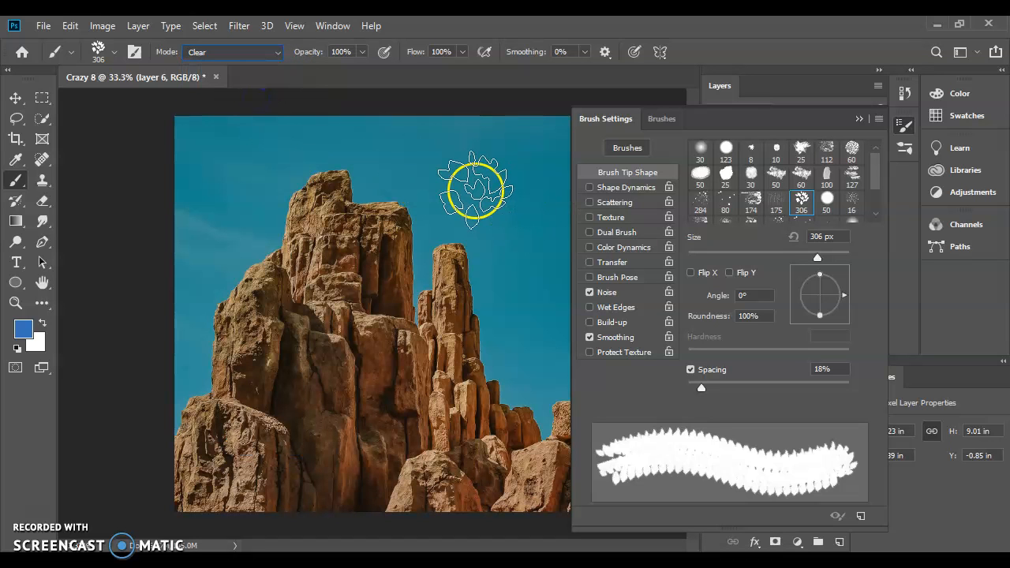
left_click(508, 281)
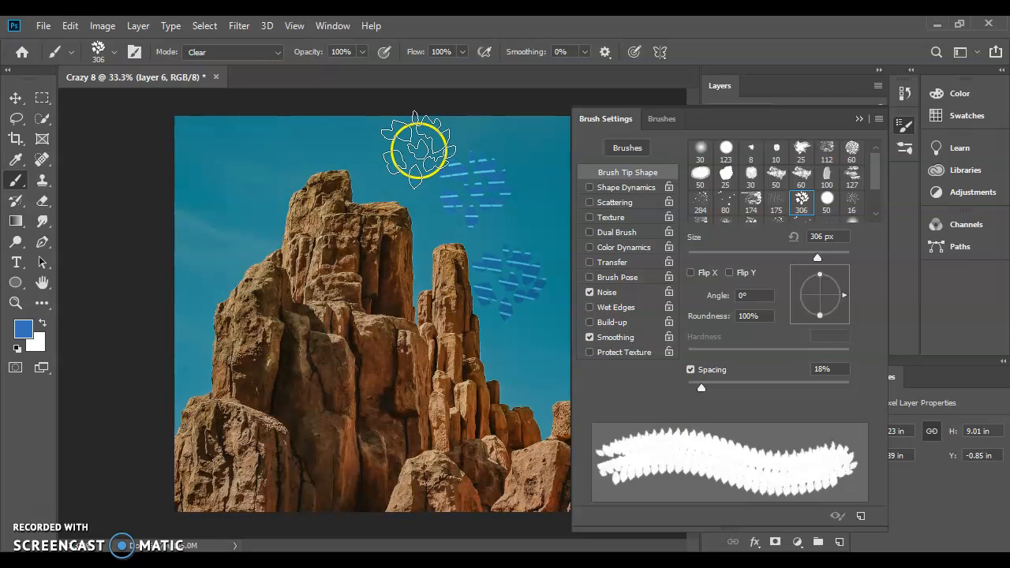
Step: Reduce the leaf tip to 178 px, stamp two smaller cleared marks near the sky's right edge, and undo a trial stroke above the rocks
left_click_drag(817, 257, 800, 257)
left_click(534, 214)
left_click(543, 169)
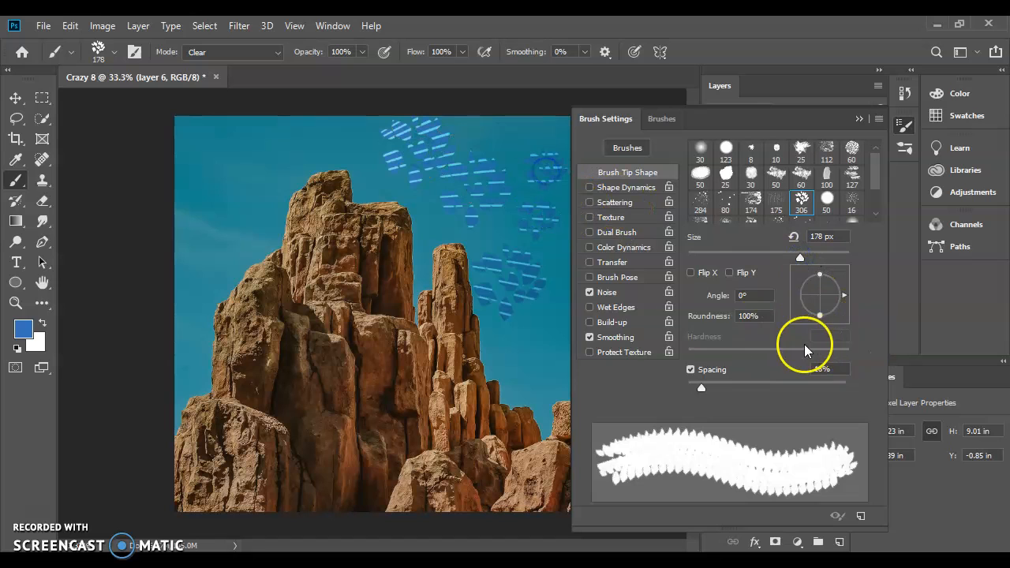
mouse_move(394, 158)
left_mouse_down()
mouse_move(297, 131)
mouse_move(271, 174)
left_mouse_up()
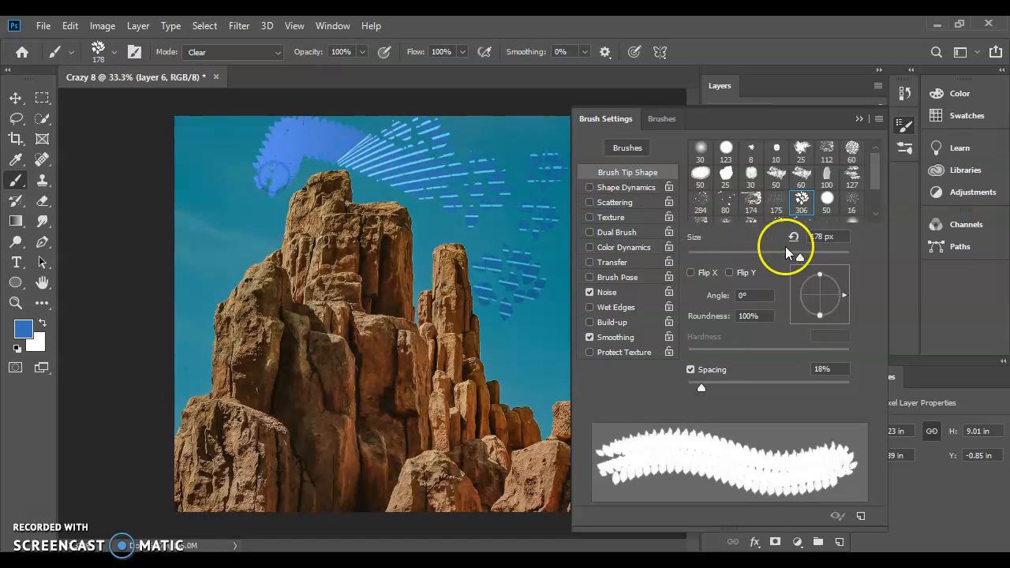
key("ctrl+z")
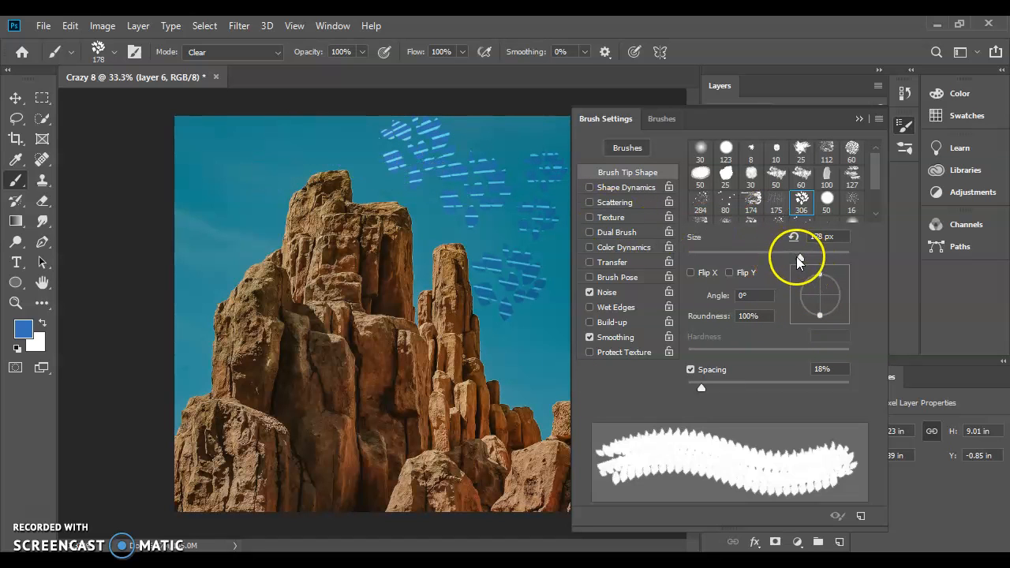
Step: Choose the textured 175 px tip, enlarge it to 367 px, and clear broad textured swaths across layer 6's sky and rocks
left_click(776, 204)
left_click_drag(790, 249, 821, 253)
left_click(164, 164)
mouse_move(202, 219)
left_mouse_down()
mouse_move(209, 145)
mouse_move(299, 148)
mouse_move(216, 251)
mouse_move(212, 271)
mouse_move(224, 292)
mouse_move(191, 340)
mouse_move(215, 355)
mouse_move(217, 391)
mouse_move(199, 403)
mouse_move(229, 452)
mouse_move(208, 479)
mouse_move(252, 495)
mouse_move(260, 408)
mouse_move(293, 377)
mouse_move(279, 293)
mouse_move(310, 241)
mouse_move(299, 157)
mouse_move(344, 157)
mouse_move(359, 202)
mouse_move(386, 237)
mouse_move(364, 261)
mouse_move(446, 229)
left_mouse_up()
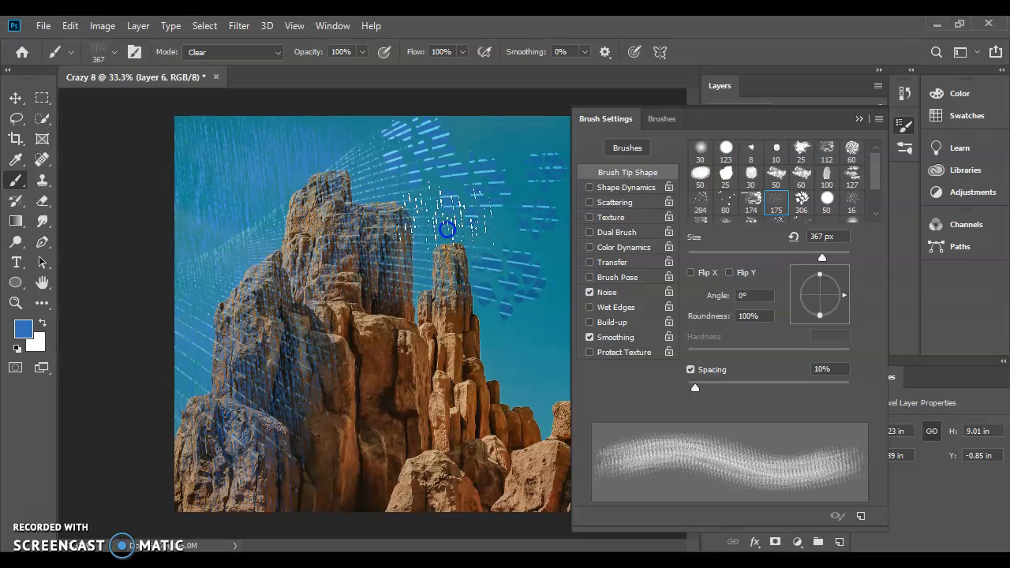
mouse_move(464, 168)
left_mouse_down()
mouse_move(487, 162)
mouse_move(523, 226)
mouse_move(514, 316)
mouse_move(482, 355)
mouse_move(497, 406)
mouse_move(543, 430)
mouse_move(485, 473)
mouse_move(434, 412)
left_mouse_up()
mouse_move(329, 411)
left_mouse_down()
mouse_move(314, 469)
mouse_move(207, 467)
mouse_move(237, 263)
mouse_move(327, 129)
mouse_move(448, 202)
left_mouse_up()
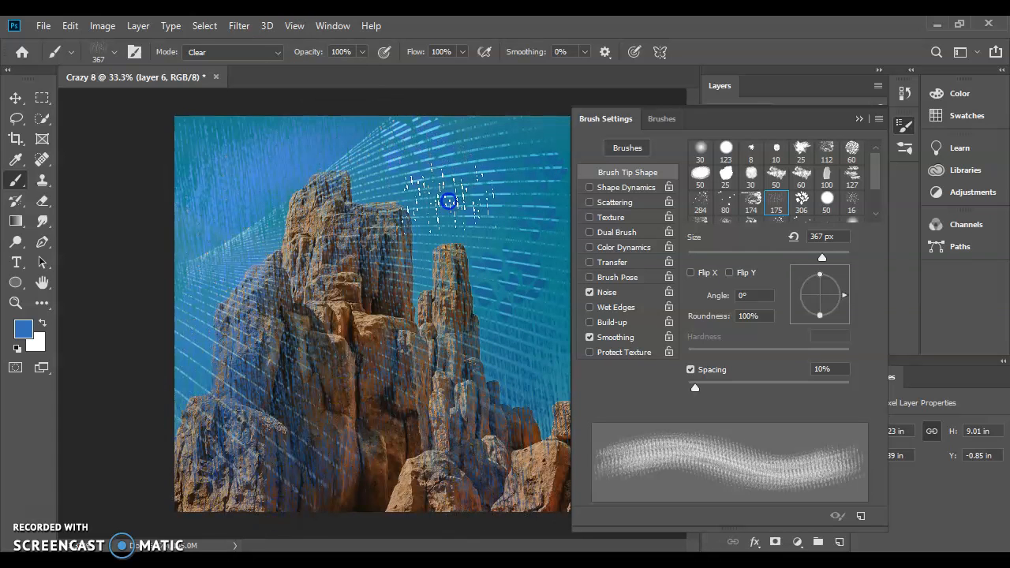
left_click(858, 119)
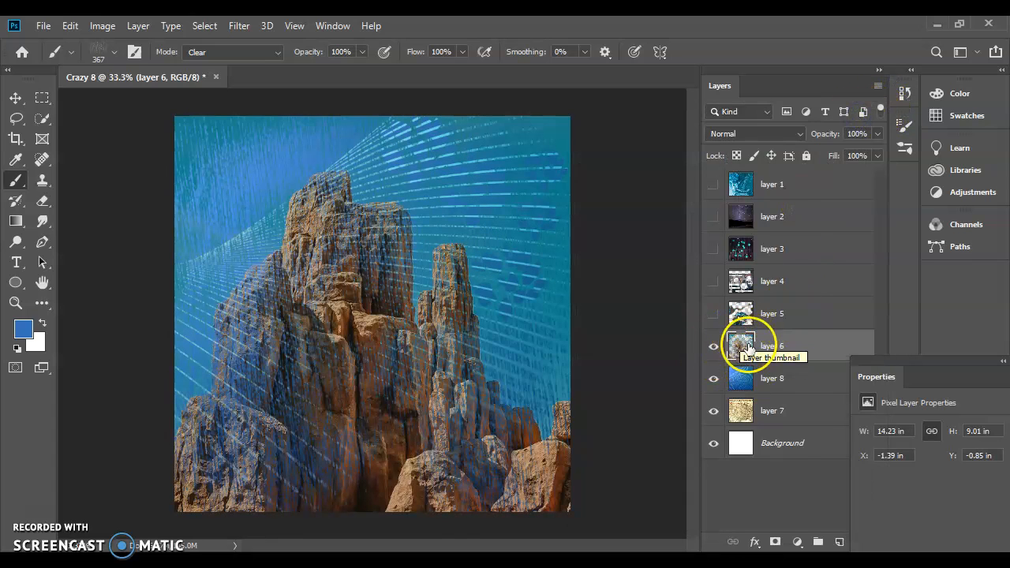
Step: Hide layer 6, move layer 7 directly beneath it in the stack, and check layer 7's listed technique on the class blog
left_click(713, 348)
left_click_drag(800, 405, 800, 368)
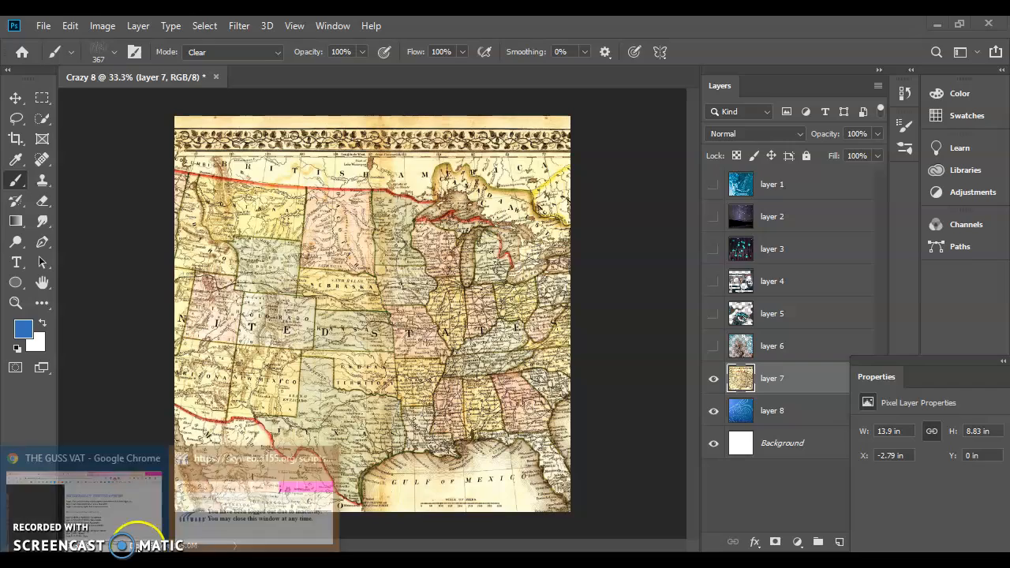
left_click(135, 500)
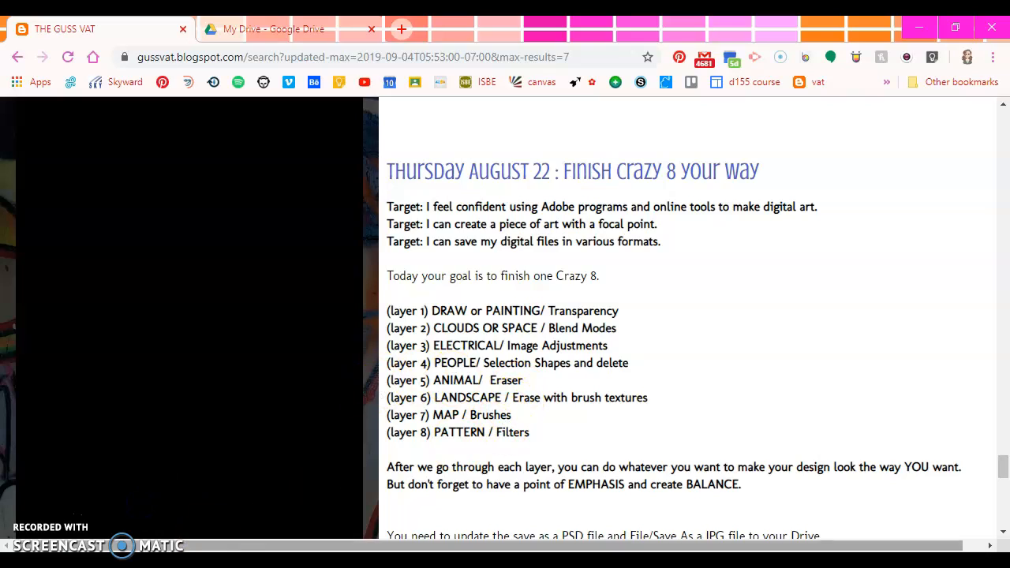
left_click(191, 541)
Step: Set the Brush to Normal mode with black as the foreground color, and undo a trial textured stroke across the map
left_click(278, 50)
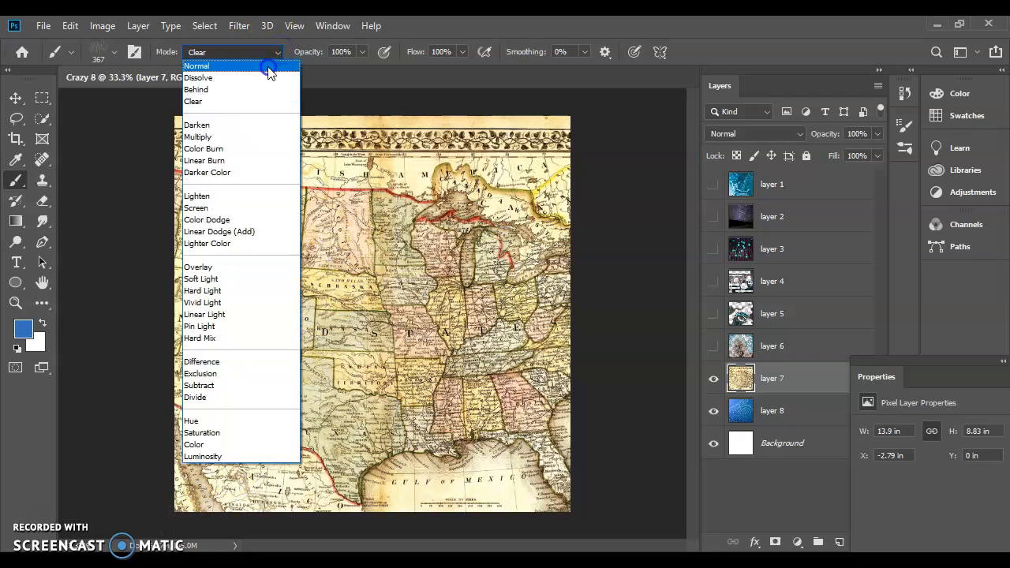
left_click(269, 68)
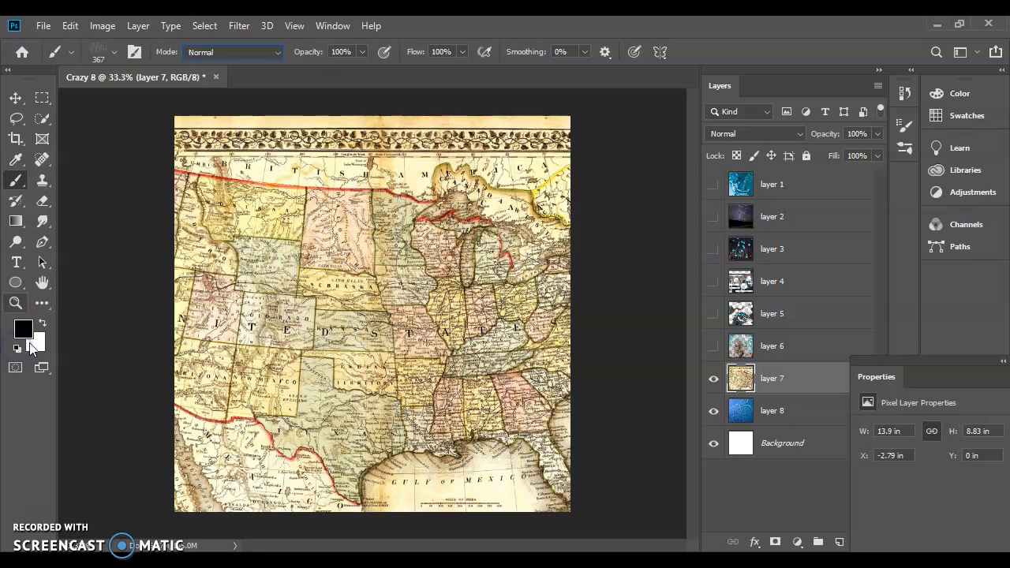
mouse_move(203, 270)
left_mouse_down()
mouse_move(251, 241)
mouse_move(293, 247)
mouse_move(309, 285)
mouse_move(389, 334)
mouse_move(497, 429)
mouse_move(470, 434)
left_mouse_up()
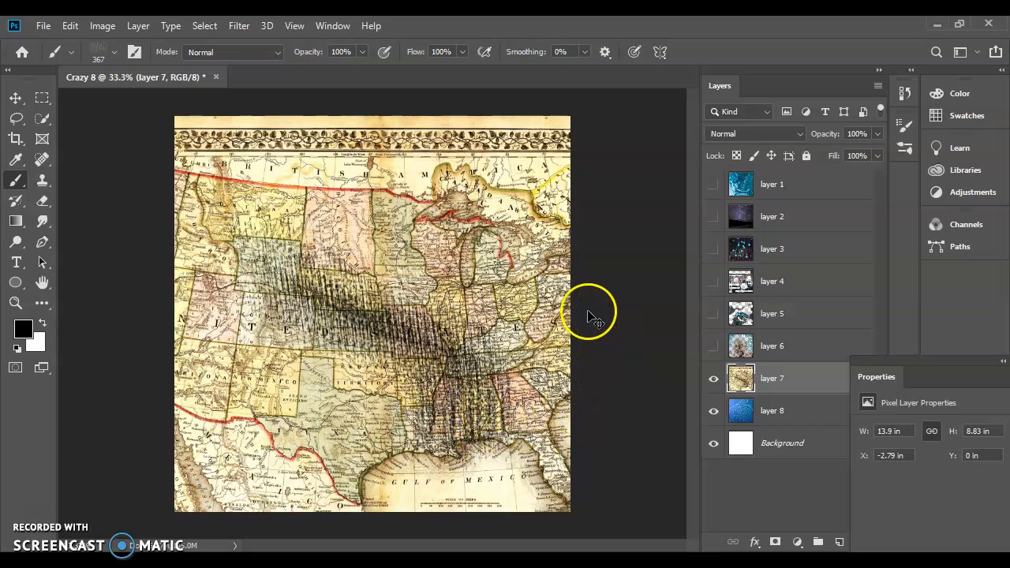
key("ctrl+z")
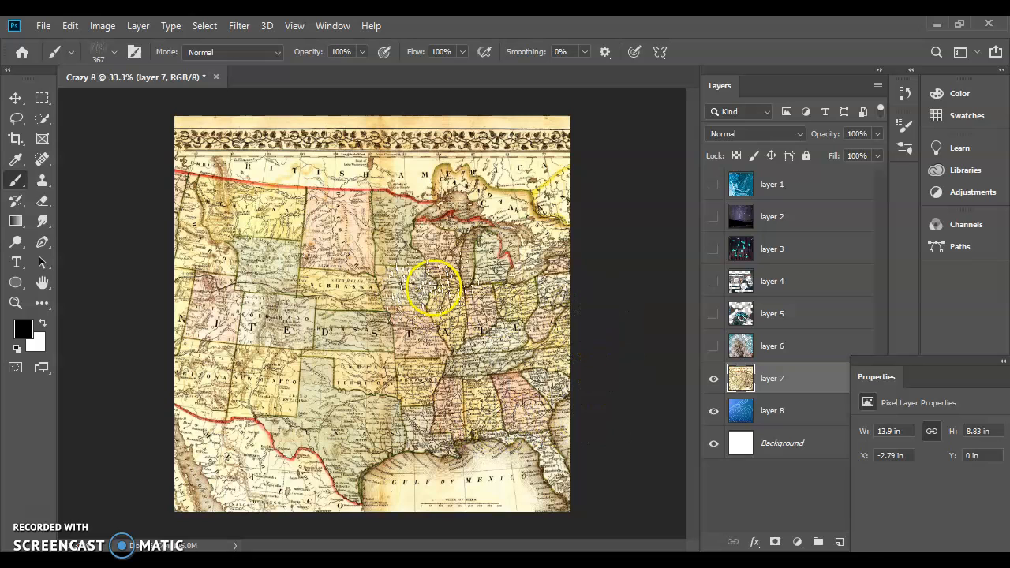
Step: Choose the 284 px splatter tip in the brush settings and enlarge it to 809 px
left_click(904, 130)
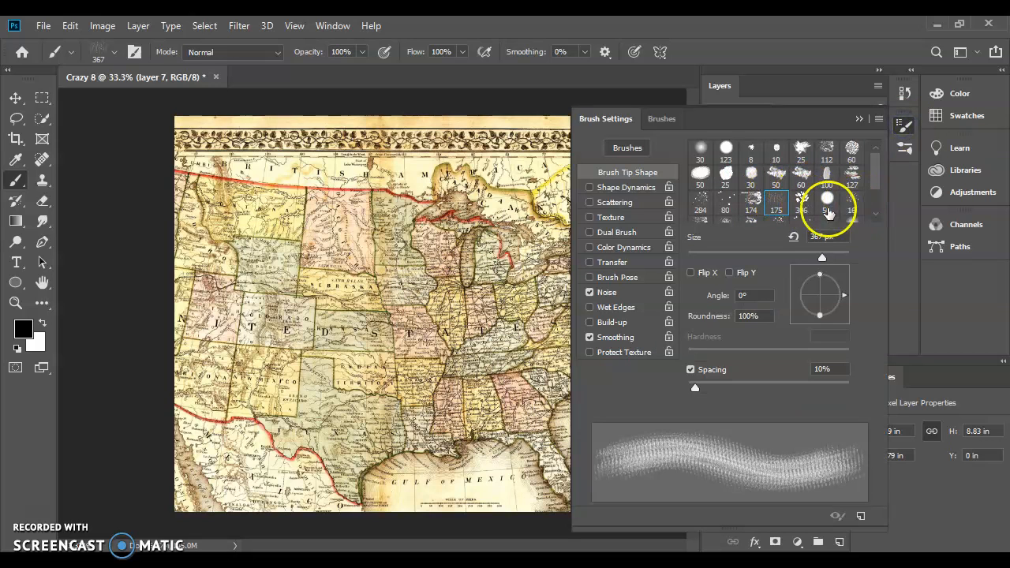
scroll(781, 193, "down", 1)
left_click(778, 203)
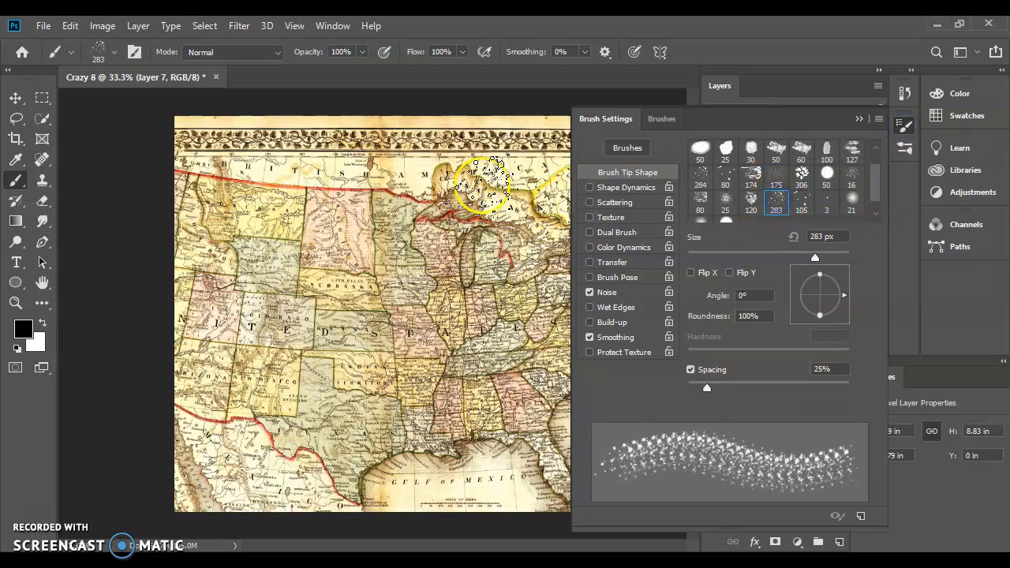
left_click_drag(815, 257, 834, 257)
Step: Cover the western and central parts of the map on layer 7 with black splatter
left_click(302, 225)
left_click(259, 325)
left_click(244, 232)
left_click(227, 207)
mouse_move(245, 334)
left_mouse_down()
mouse_move(364, 360)
mouse_move(413, 462)
left_mouse_up()
mouse_move(270, 206)
left_mouse_down()
mouse_move(384, 212)
mouse_move(375, 444)
mouse_move(440, 495)
left_mouse_up()
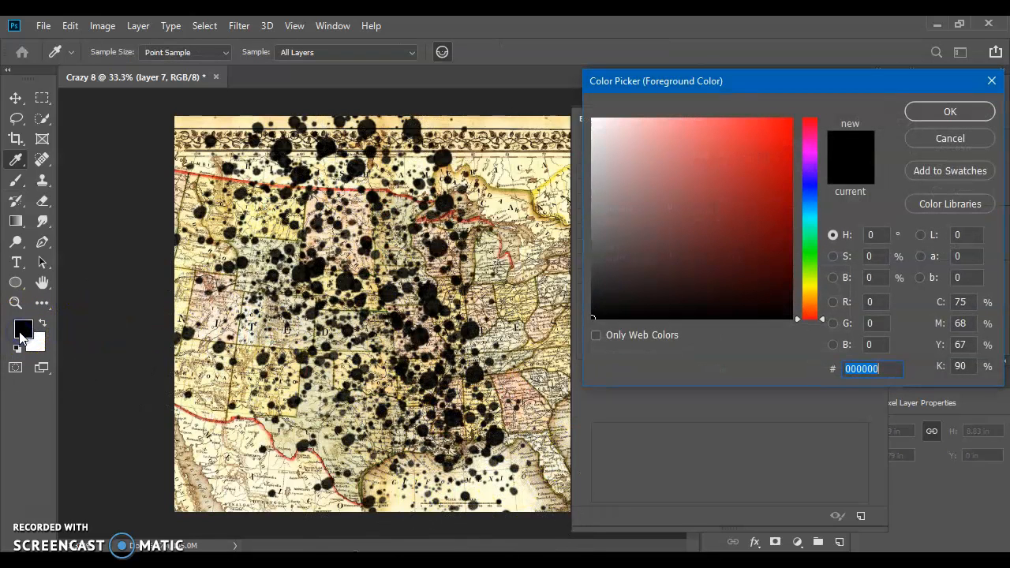
Step: Set the foreground color to dark red 8a1717 and stamp two splatters over the map's upper middle and eastern part
left_click(737, 159)
left_click(786, 222)
left_click(758, 210)
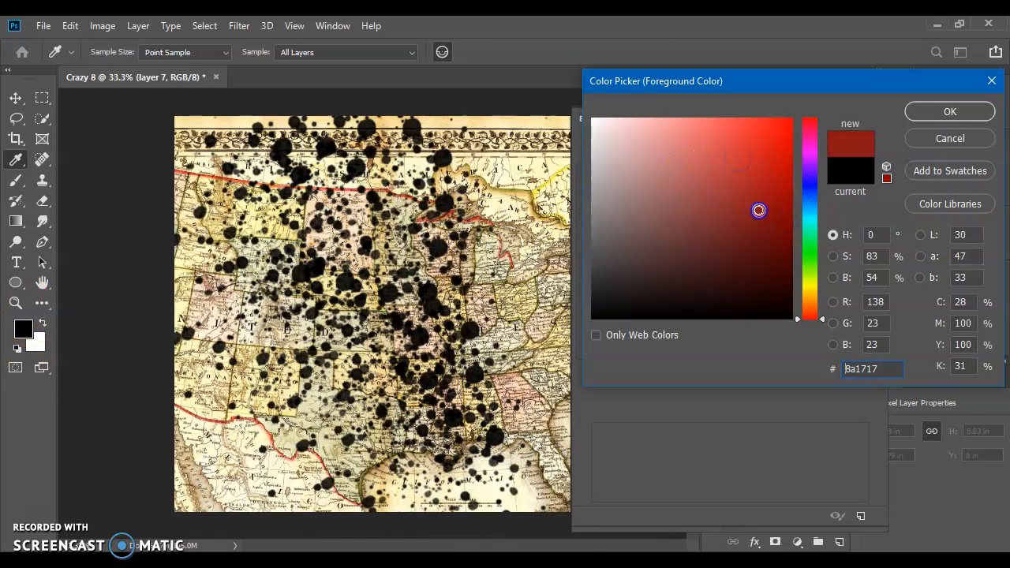
left_click(939, 117)
left_click(321, 248)
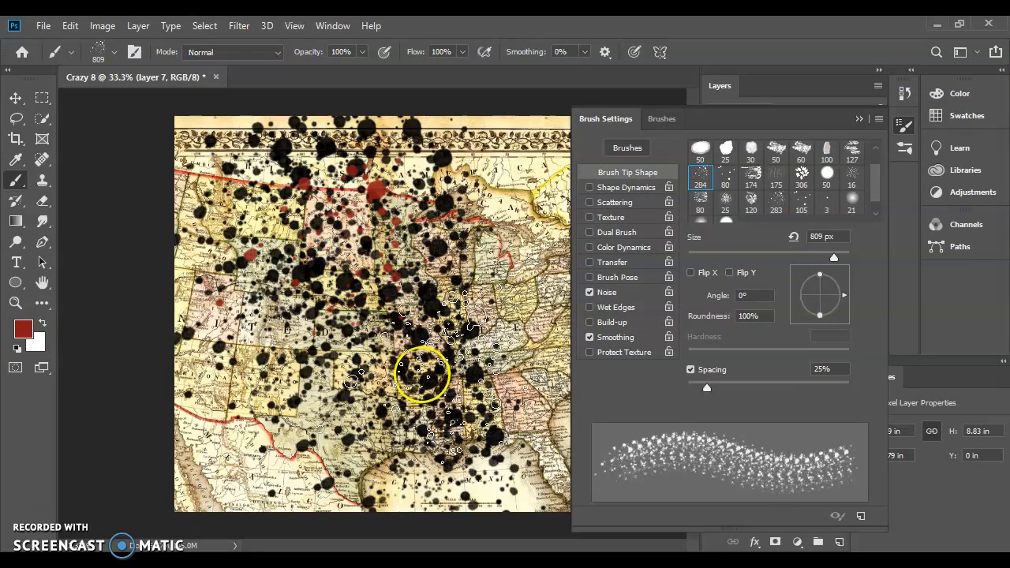
left_click(453, 320)
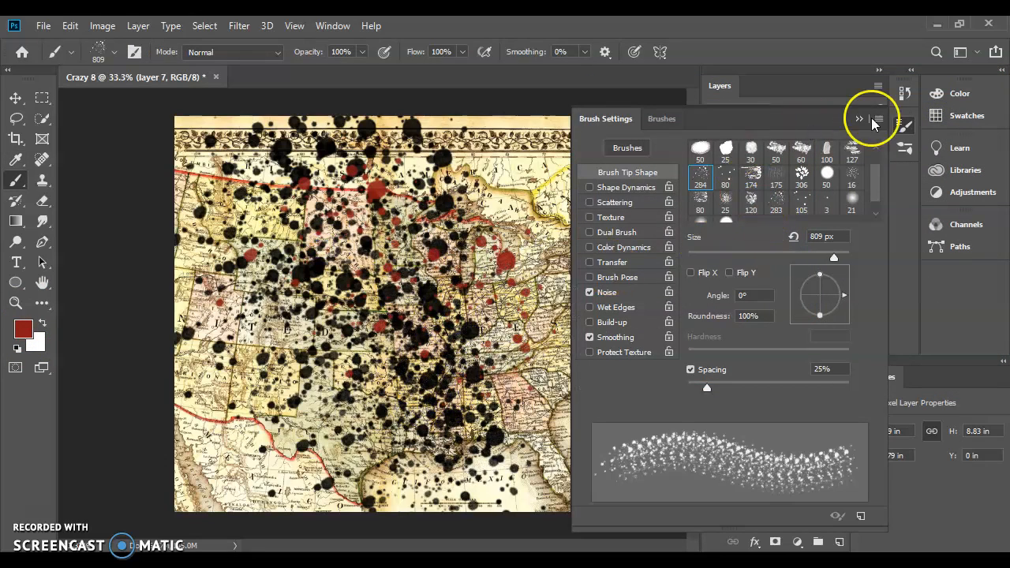
Step: Try a splatter in green 5ec116 over the map's upper middle and undo it
left_click(23, 327)
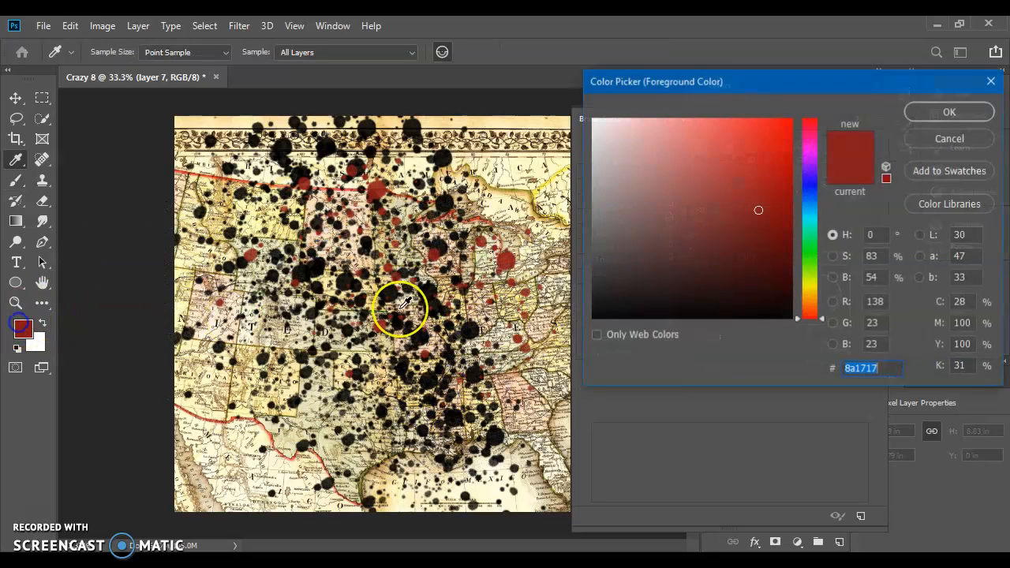
left_click(809, 266)
left_click(769, 167)
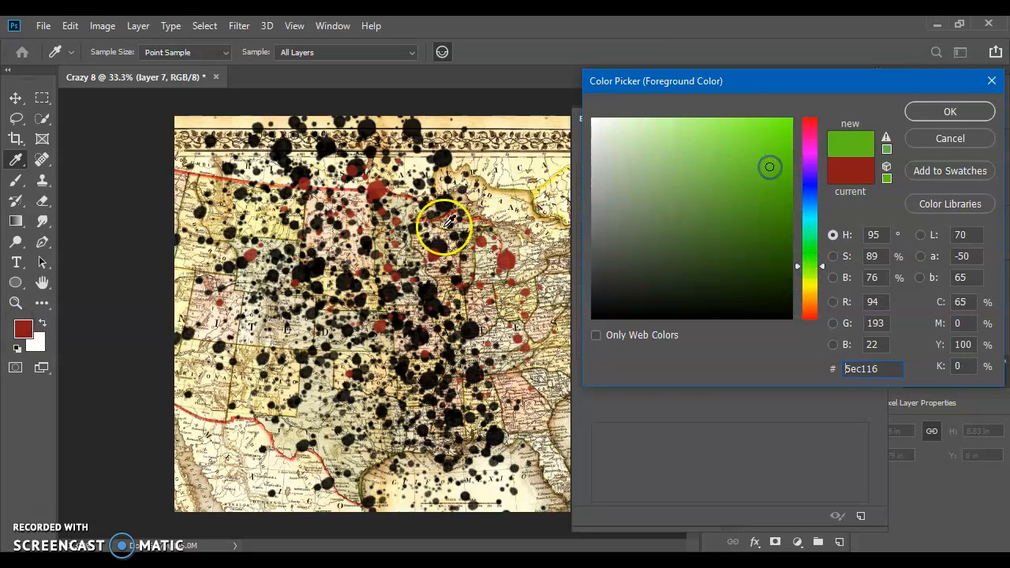
left_click(982, 111)
left_click(343, 284)
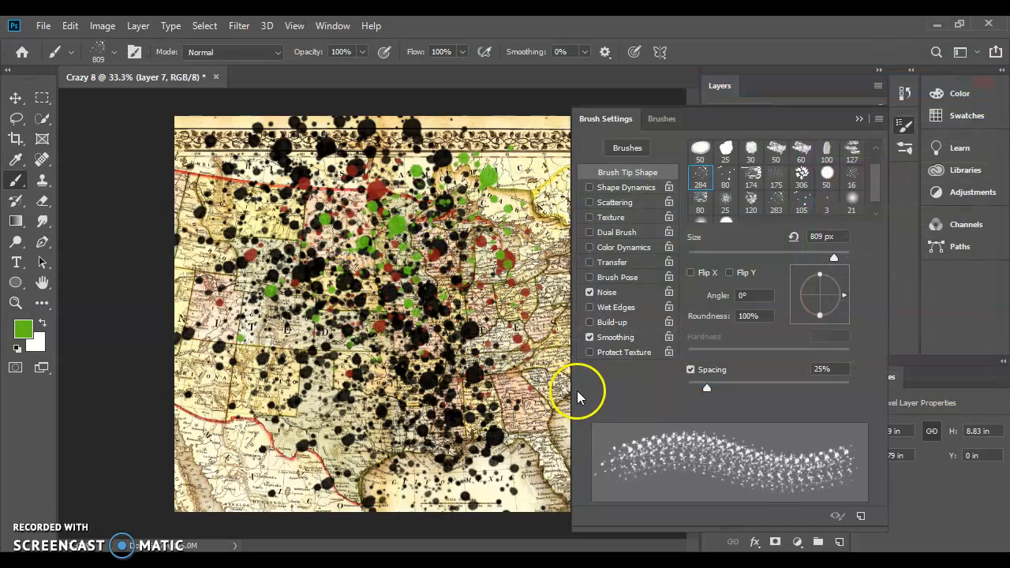
key("ctrl+z")
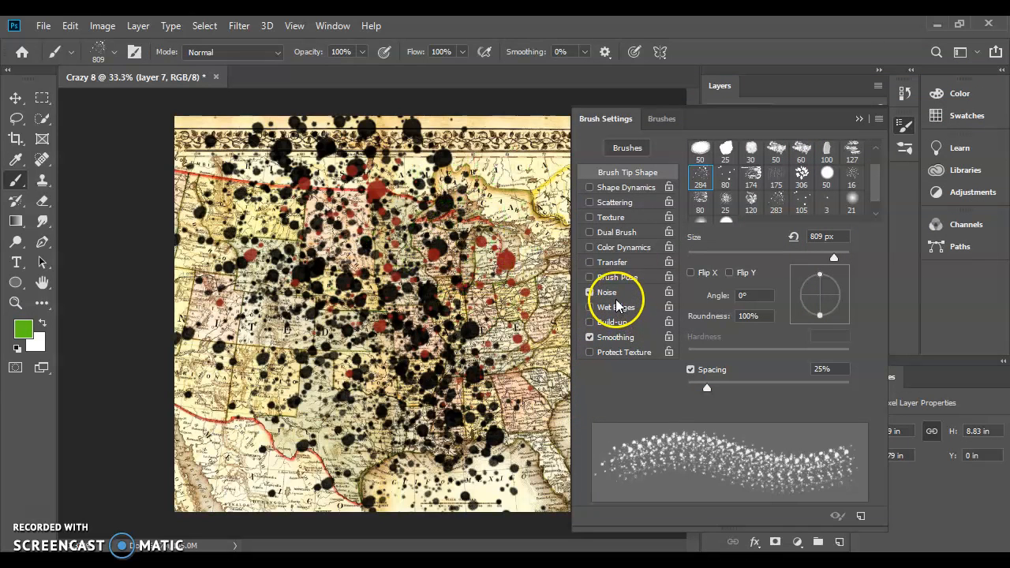
Step: Sample the light yellow fff37f from the map near its upper right corner as the foreground color
left_click(26, 335)
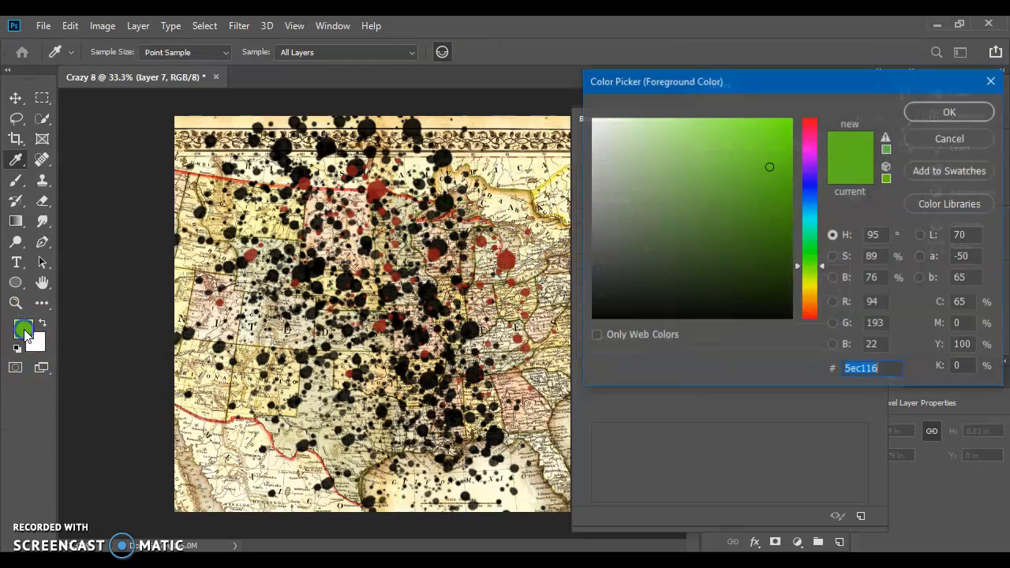
left_click_drag(543, 137, 538, 187)
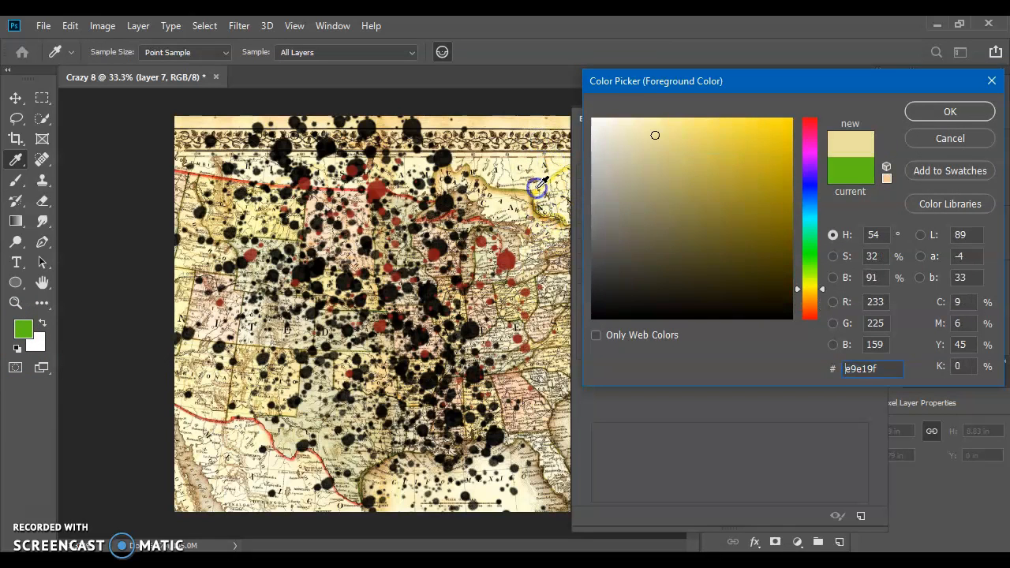
left_click(539, 192)
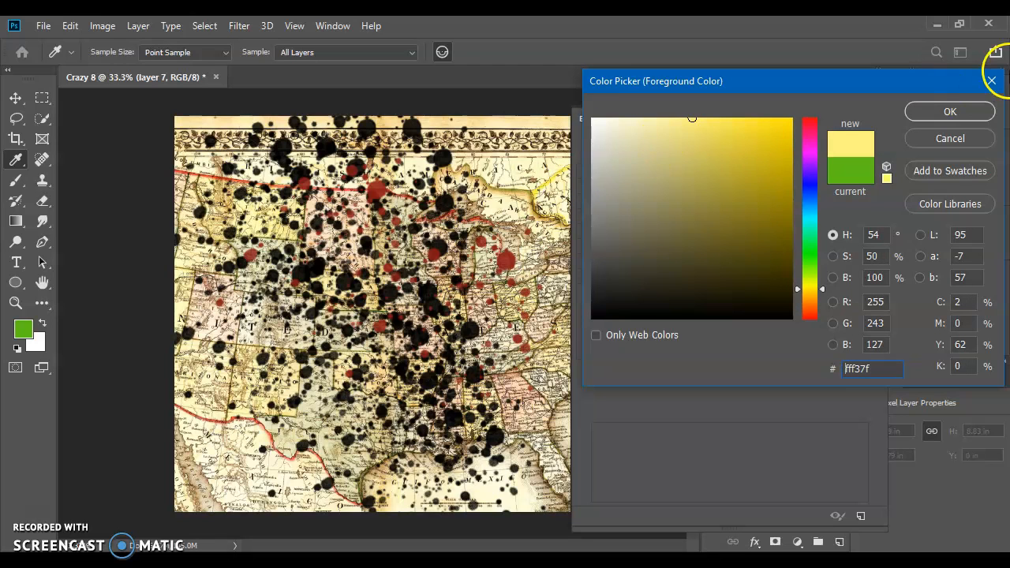
left_click(970, 108)
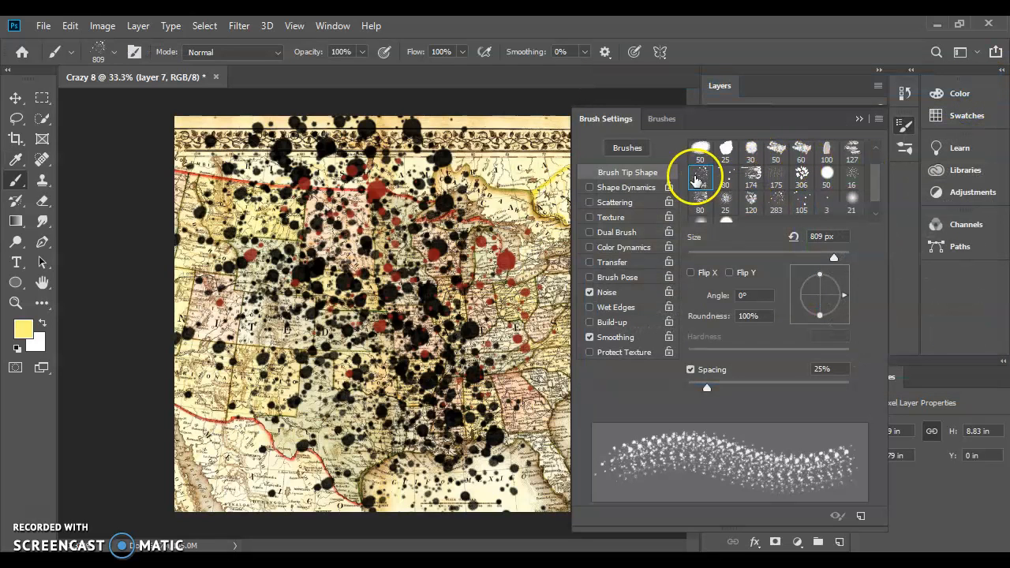
Step: Stamp light yellow splatters over the map, from its upper right area across the west to the lower middle
left_click(457, 181)
left_click(455, 236)
left_click(446, 249)
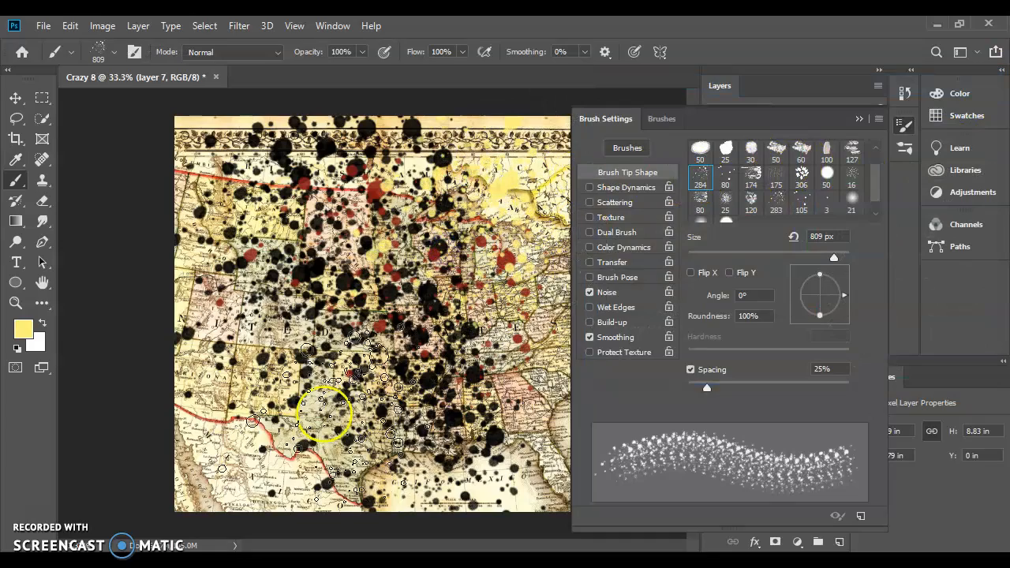
left_click(324, 414)
left_click(346, 436)
left_click(254, 438)
left_click(261, 340)
left_click(199, 231)
left_click(239, 314)
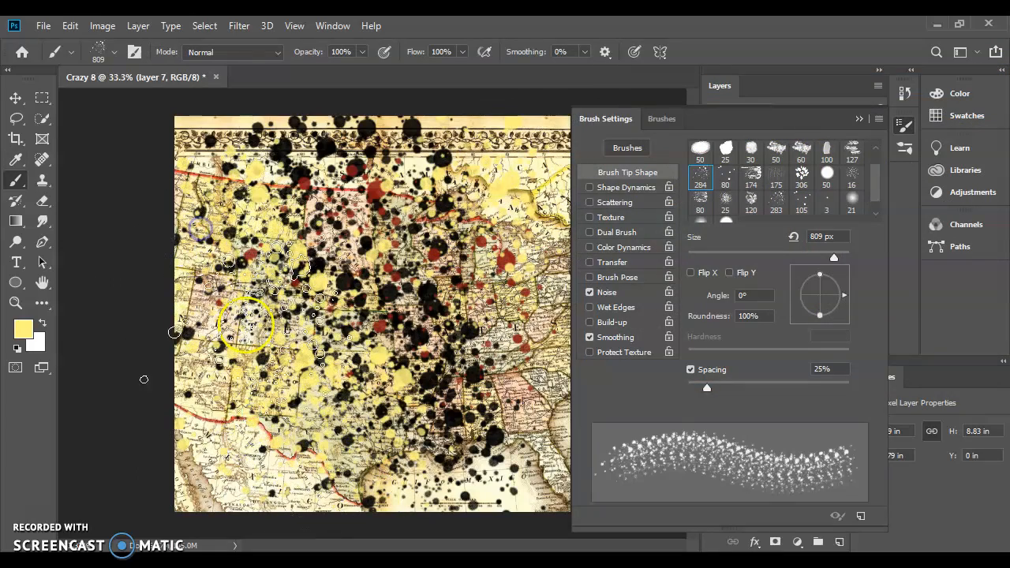
left_click(298, 465)
left_click(372, 494)
left_click(343, 391)
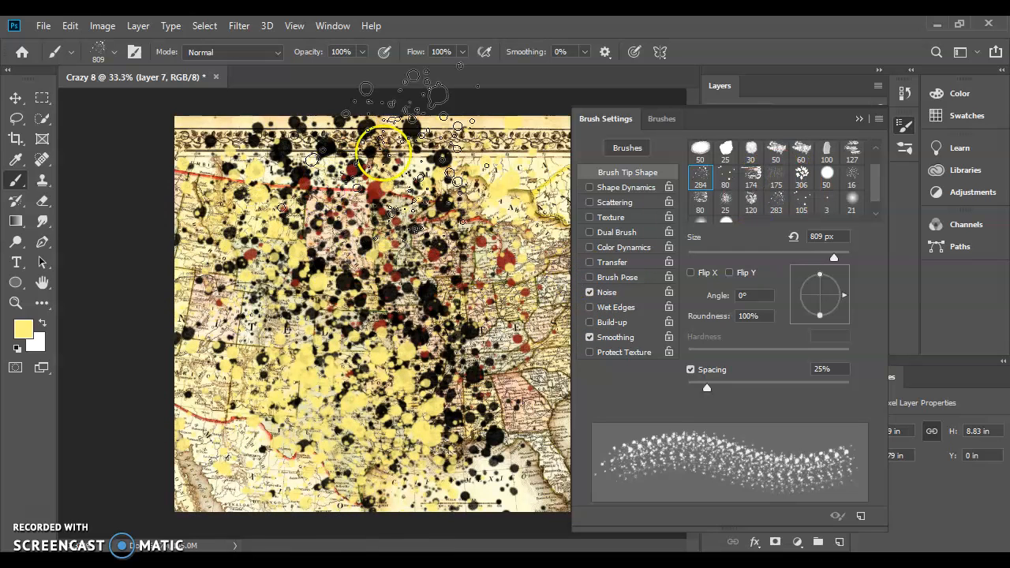
scroll(778, 186, "up", 1)
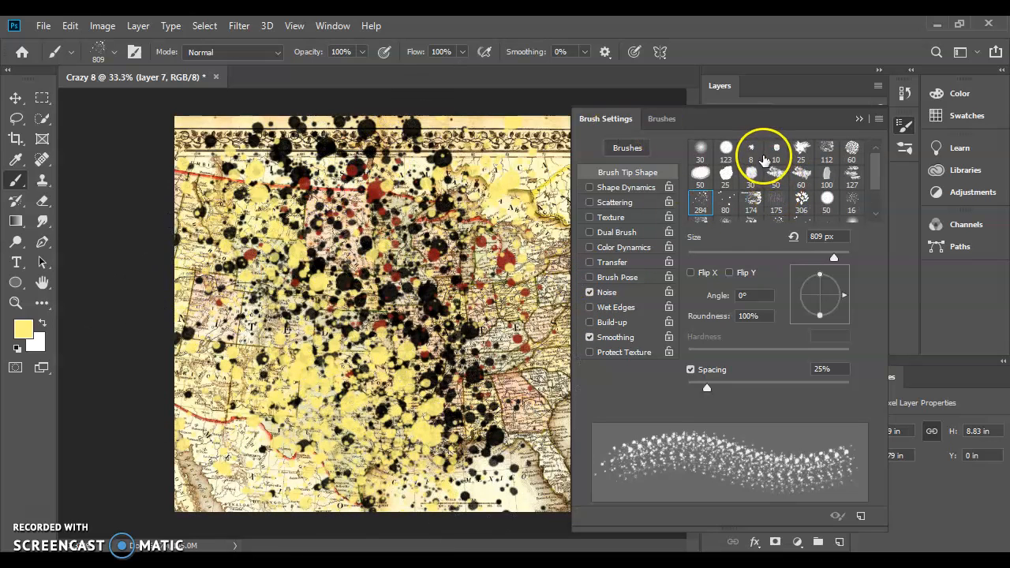
Step: Try a light yellow stroke across the map with the 8 px brush tip and undo it
left_click(754, 150)
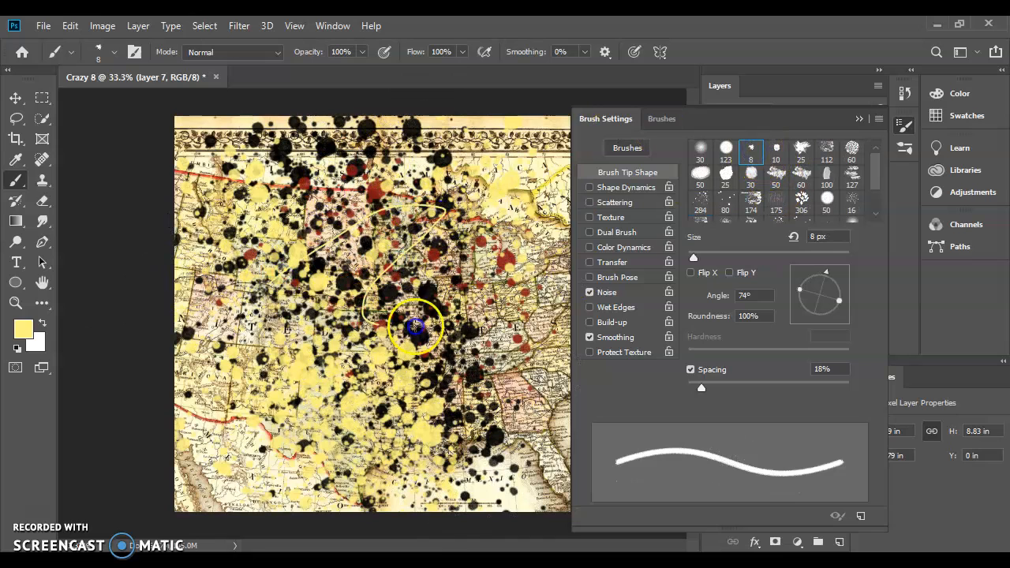
key("ctrl+z")
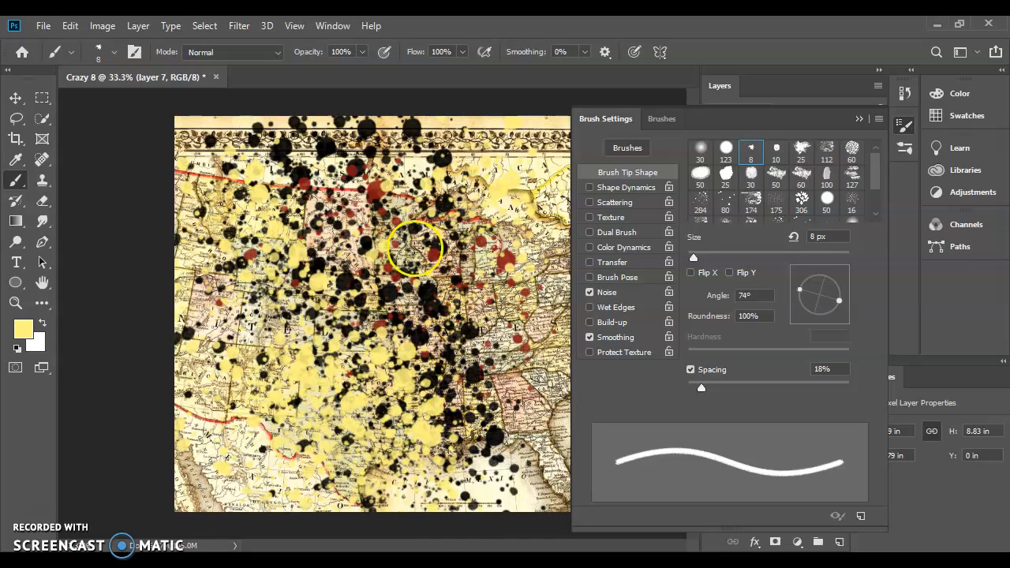
left_click(859, 118)
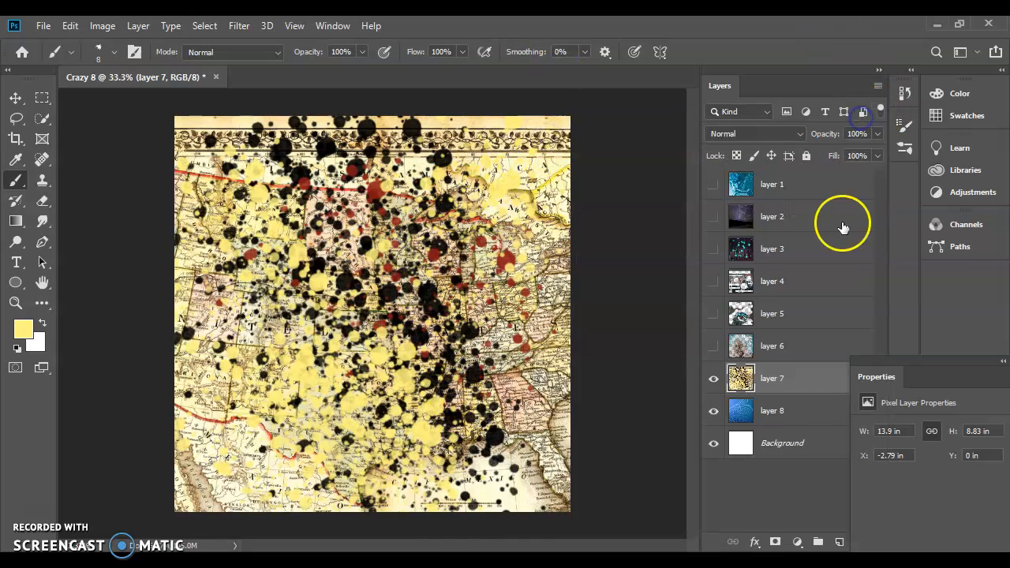
Step: Hide layer 7 and check the class blog for the technique listed for layer 8
left_click(713, 384)
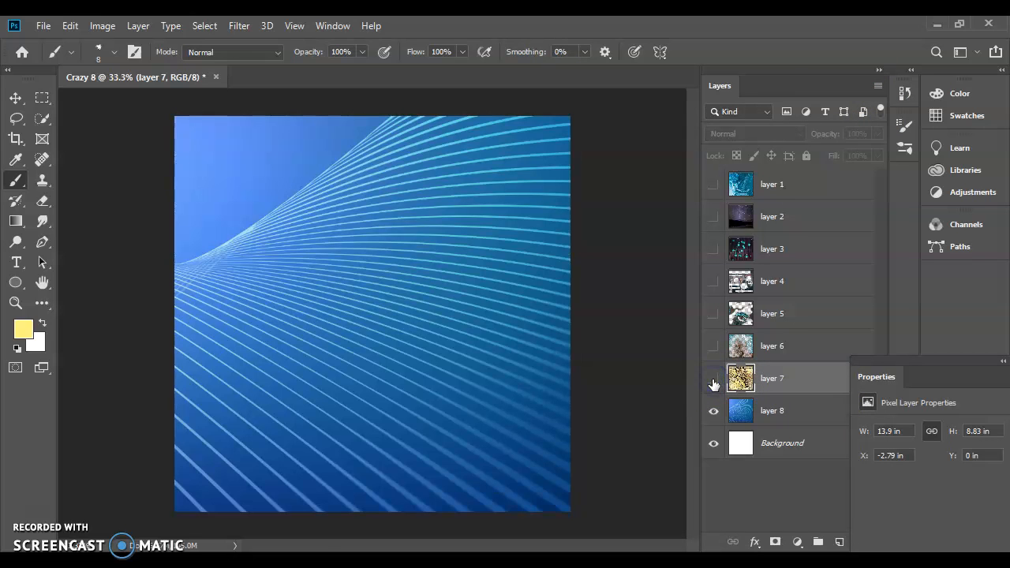
left_click(105, 507)
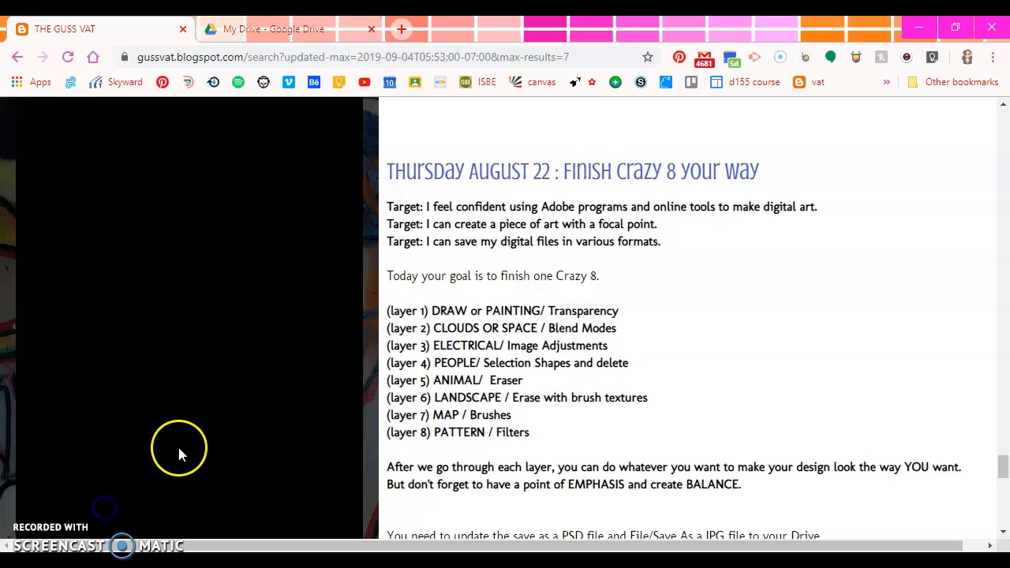
left_click(217, 565)
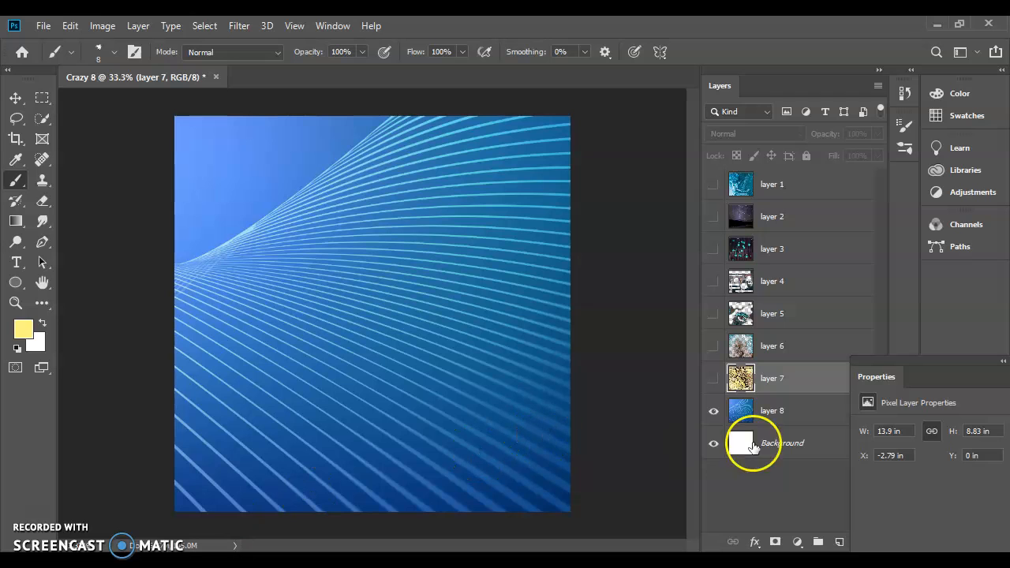
Step: Open the Filter Gallery on layer 8 and inspect the Glowing Edges preview across the line pattern
left_click(799, 412)
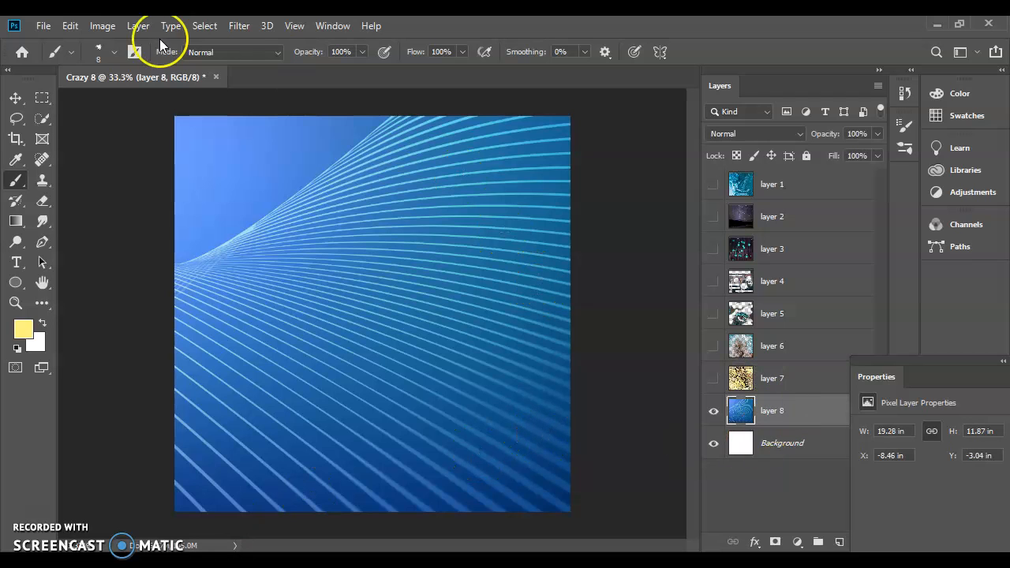
left_click(239, 26)
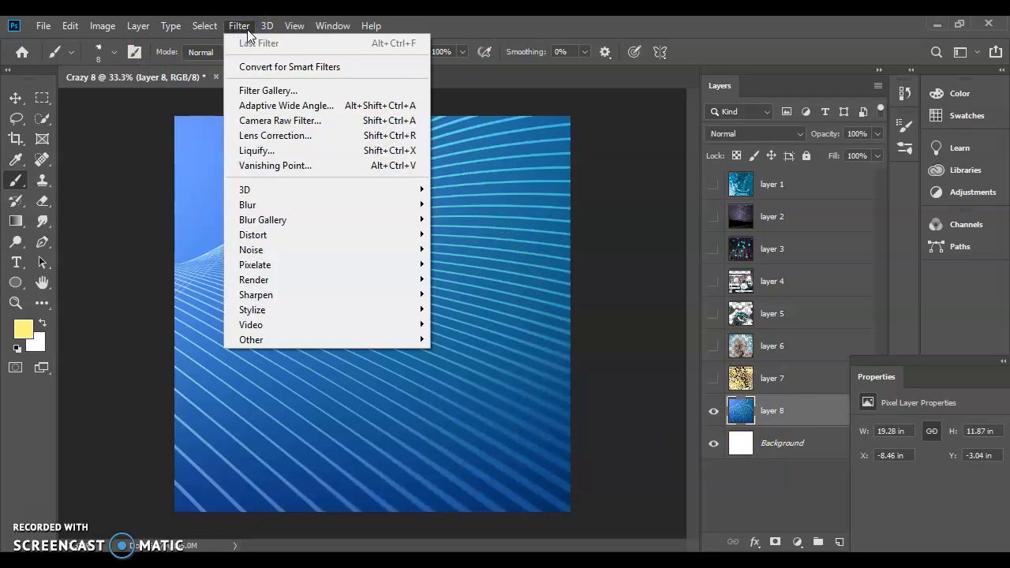
left_click(296, 94)
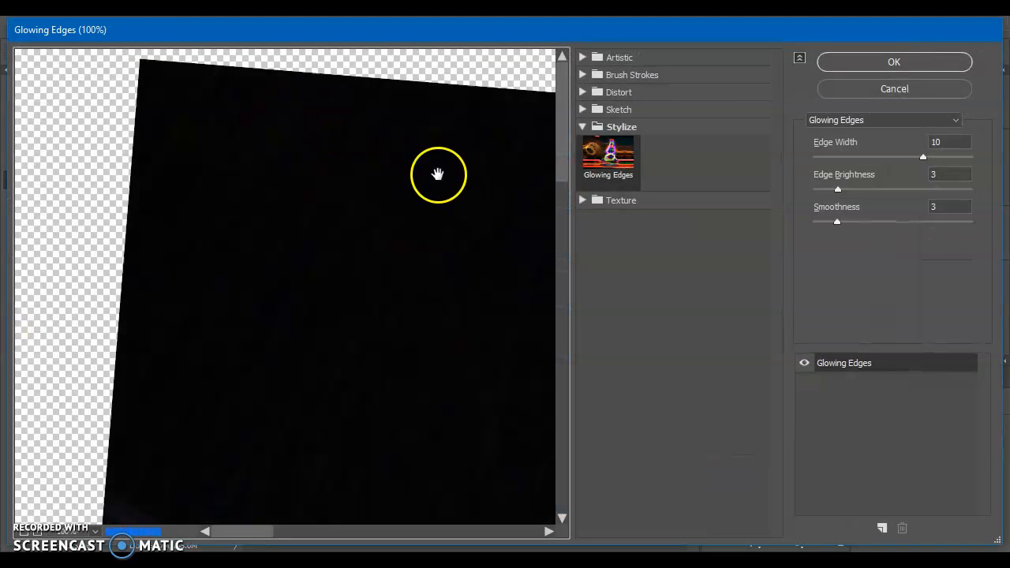
left_click_drag(444, 277, 309, 255)
left_click_drag(318, 309, 282, 228)
left_click_drag(442, 410, 221, 237)
left_click_drag(323, 342, 284, 289)
left_click_drag(300, 215, 223, 290)
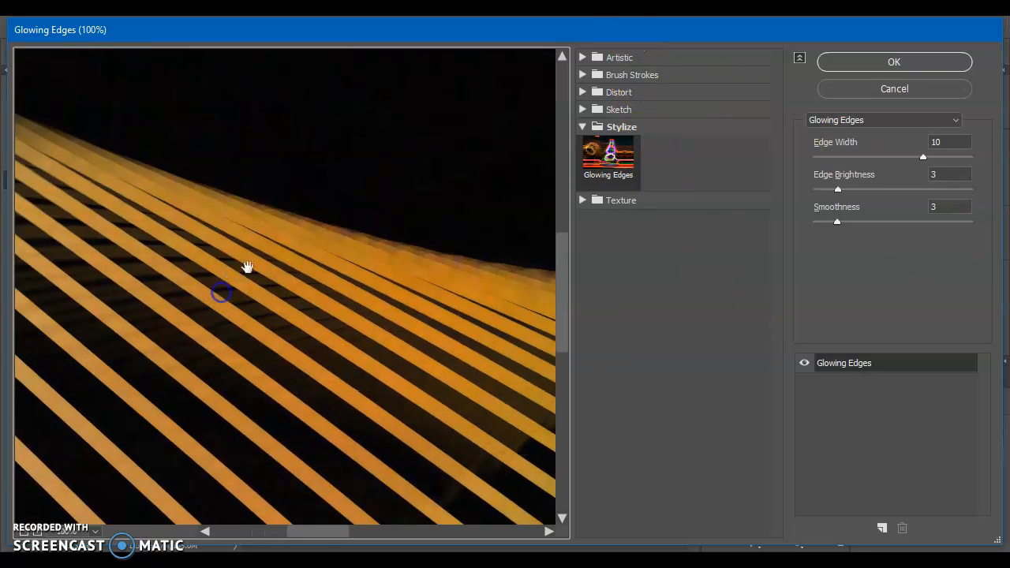
left_click_drag(359, 306, 329, 232)
Step: Preview several Artistic filters on layer 8, including Fresco, Underpainting, Watercolor and Smudge Stick
left_click(582, 126)
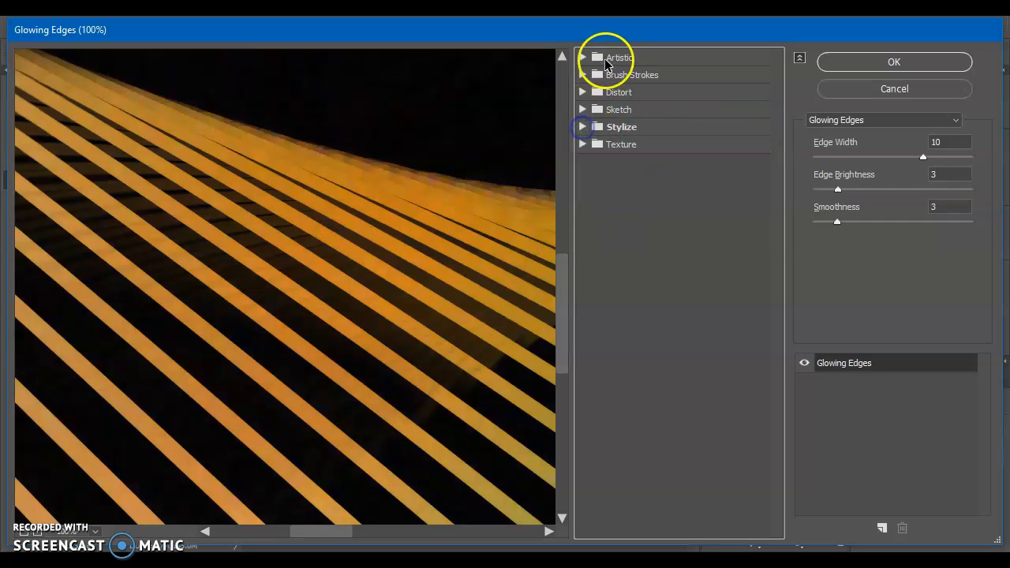
left_click(583, 58)
left_click(624, 107)
left_click(673, 87)
left_click(680, 148)
left_click(671, 252)
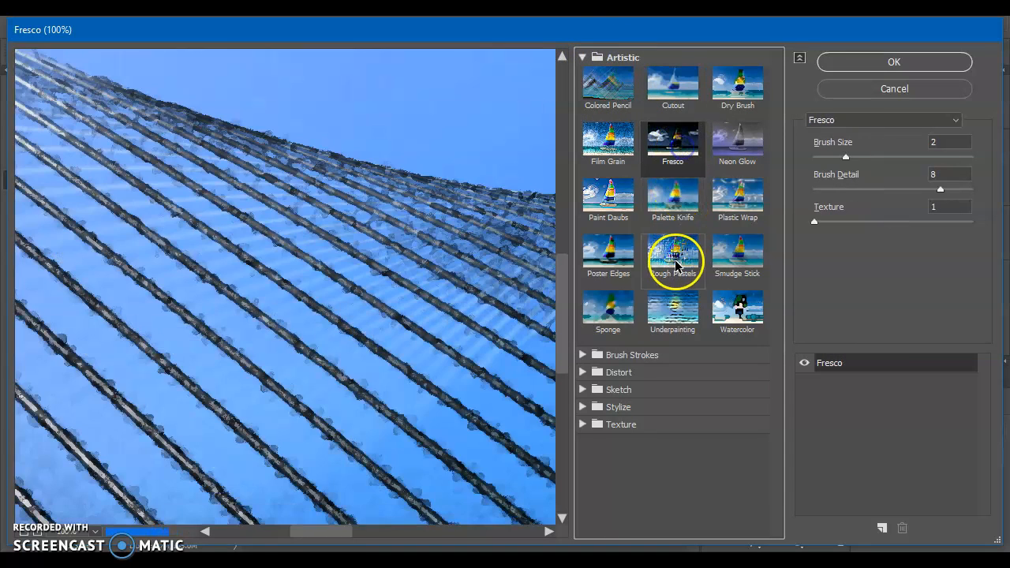
left_click(672, 310)
left_click(745, 302)
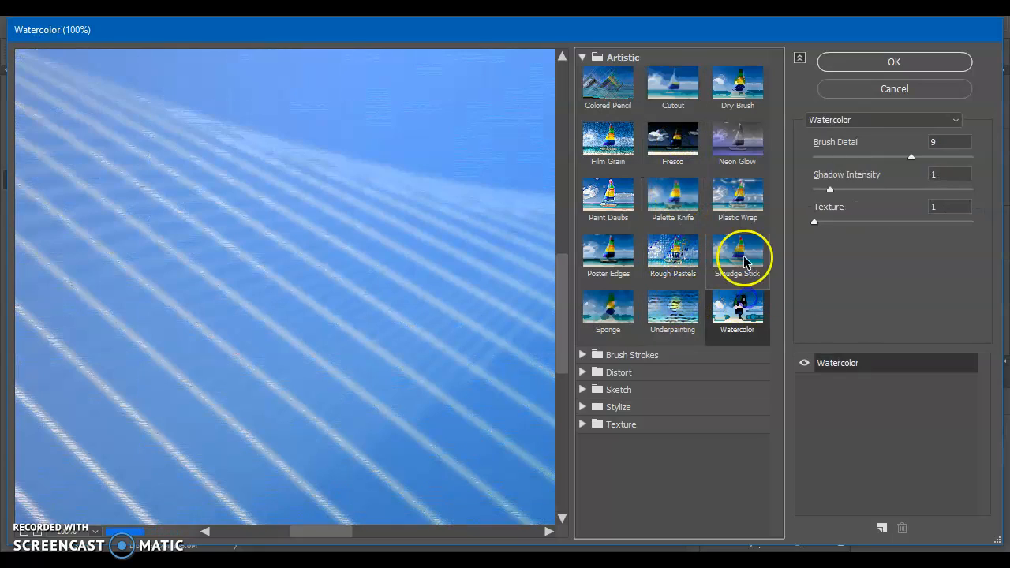
left_click(738, 255)
Step: Preview Distort, Stylize and Texture filters on the pattern, including Ocean Ripple, Glowing Edges and Grain
left_click(583, 372)
left_click(674, 397)
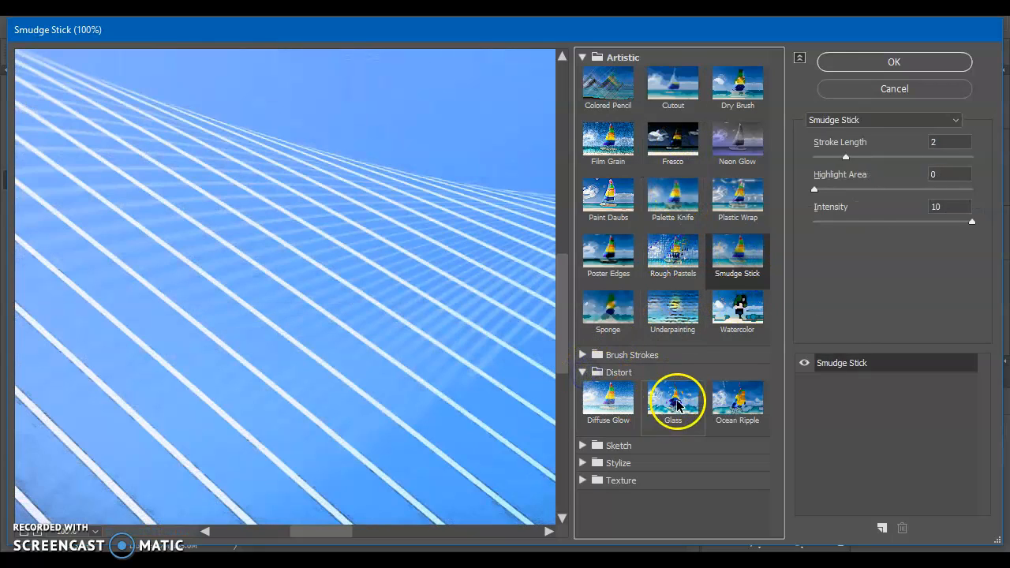
left_click(724, 396)
left_click(648, 318)
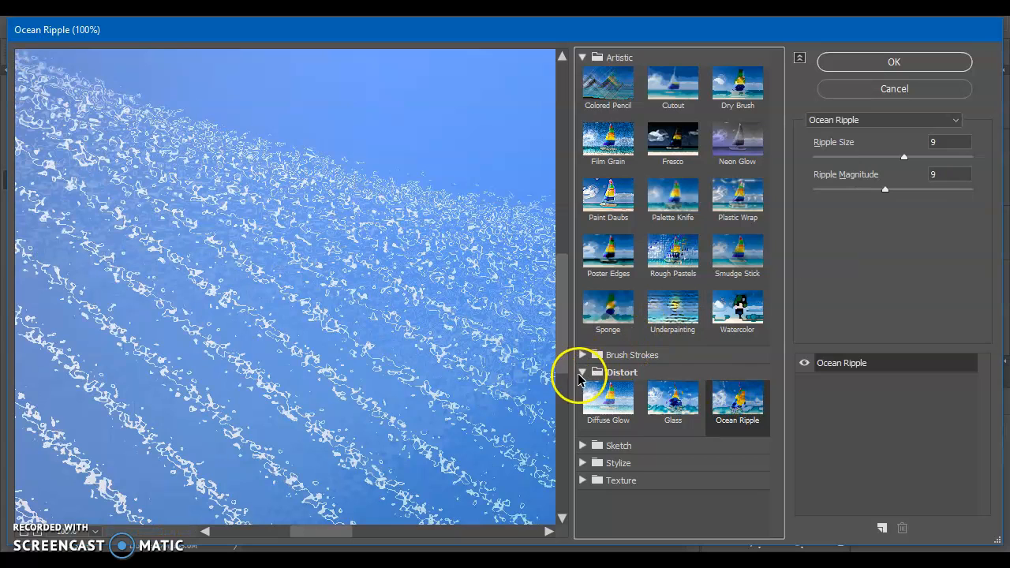
left_click(583, 373)
left_click(584, 407)
left_click(613, 430)
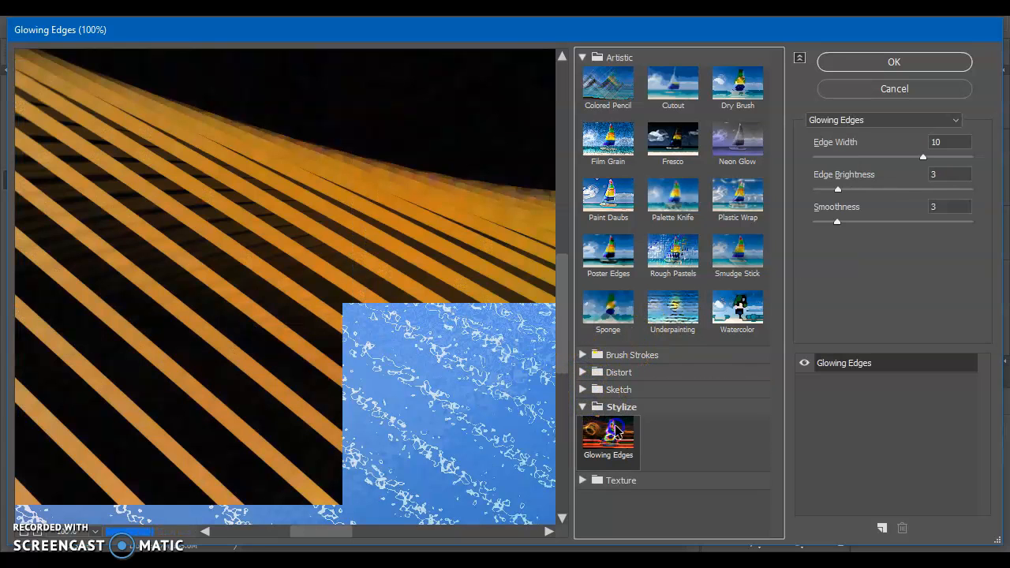
left_click(604, 480)
left_click(672, 504)
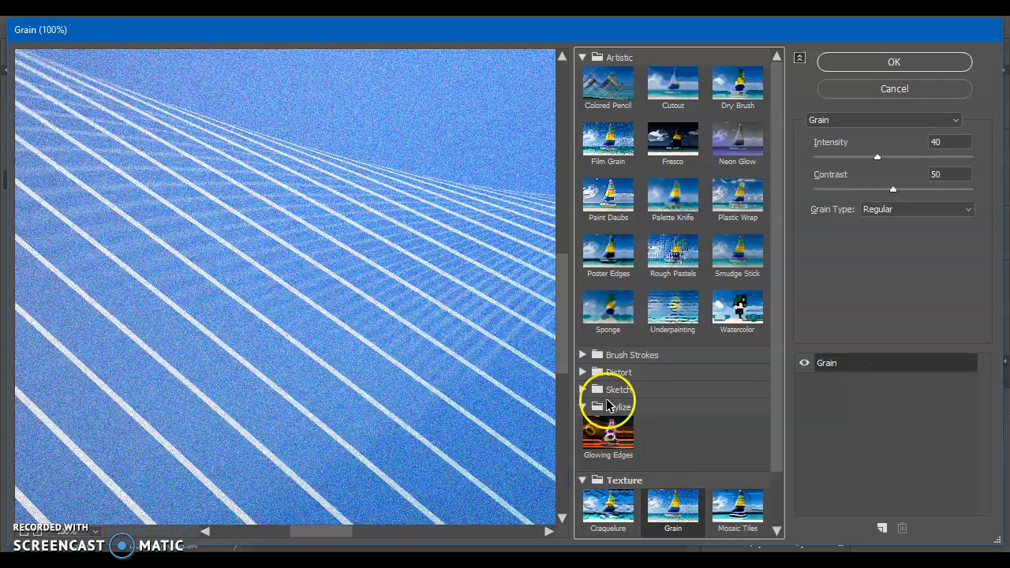
Step: Apply Glowing Edges to layer 8 with Edge Width 10, Edge Brightness 3 and Smoothness 3, checking the preview at 33%
left_click(609, 432)
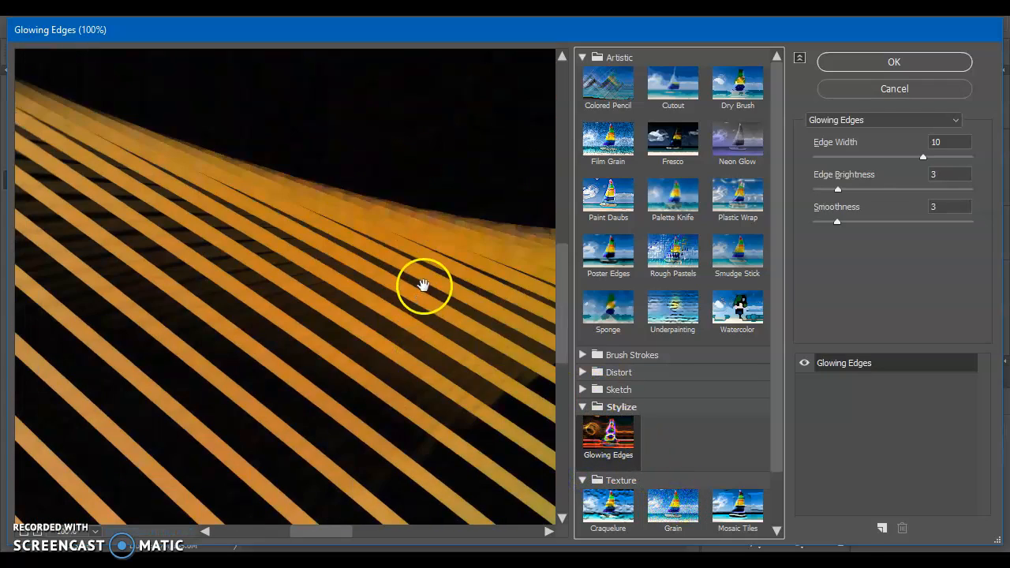
left_click(96, 532)
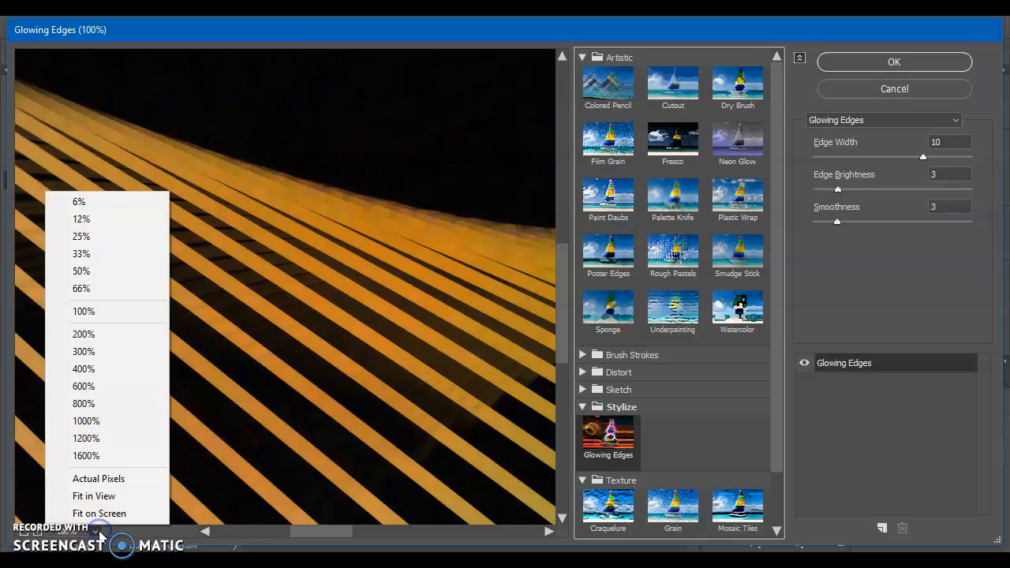
left_click(93, 254)
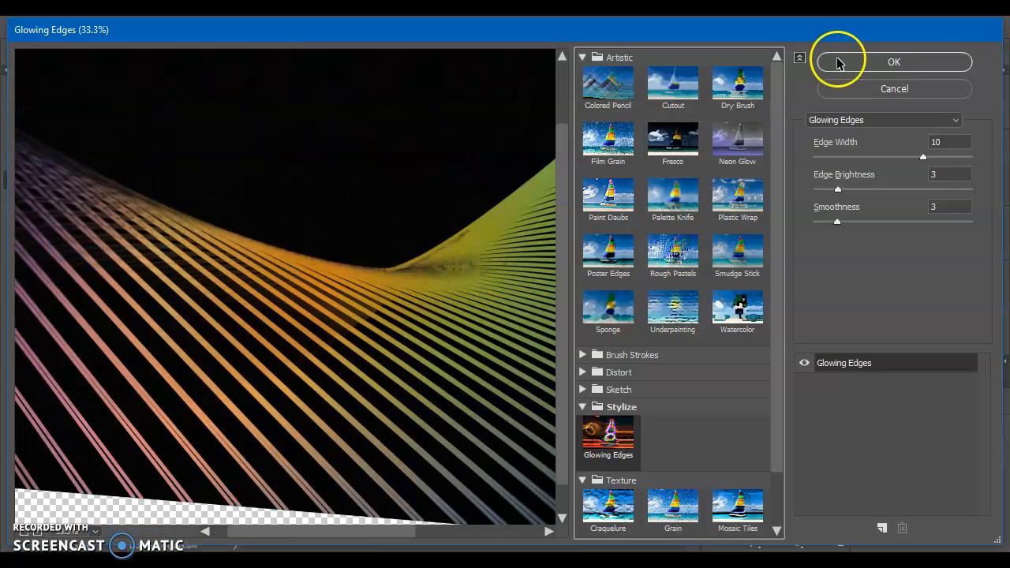
left_click(919, 60)
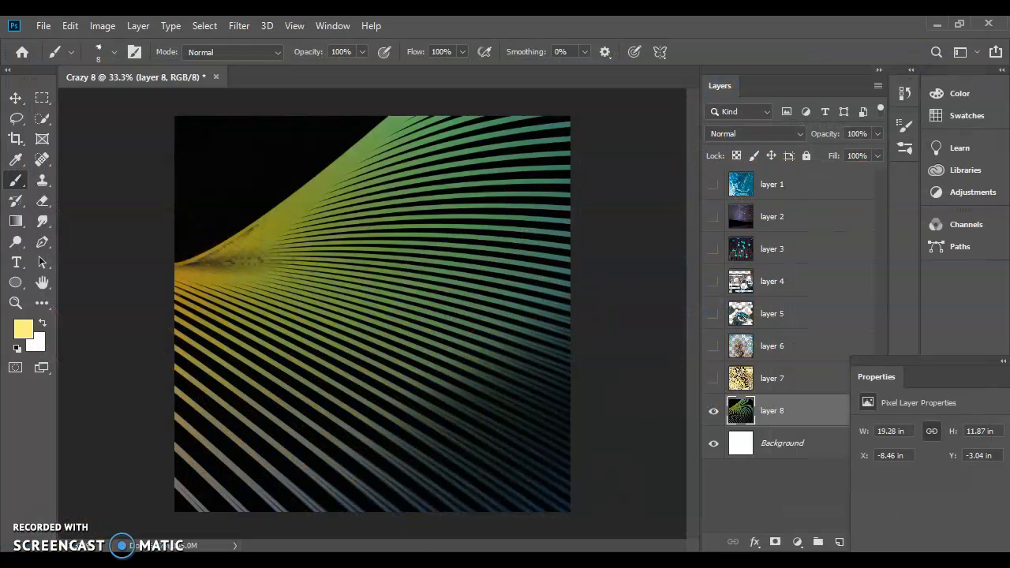
Step: Make layers 1 through 7 visible again and select layer 1
left_click(146, 520)
left_click(207, 558)
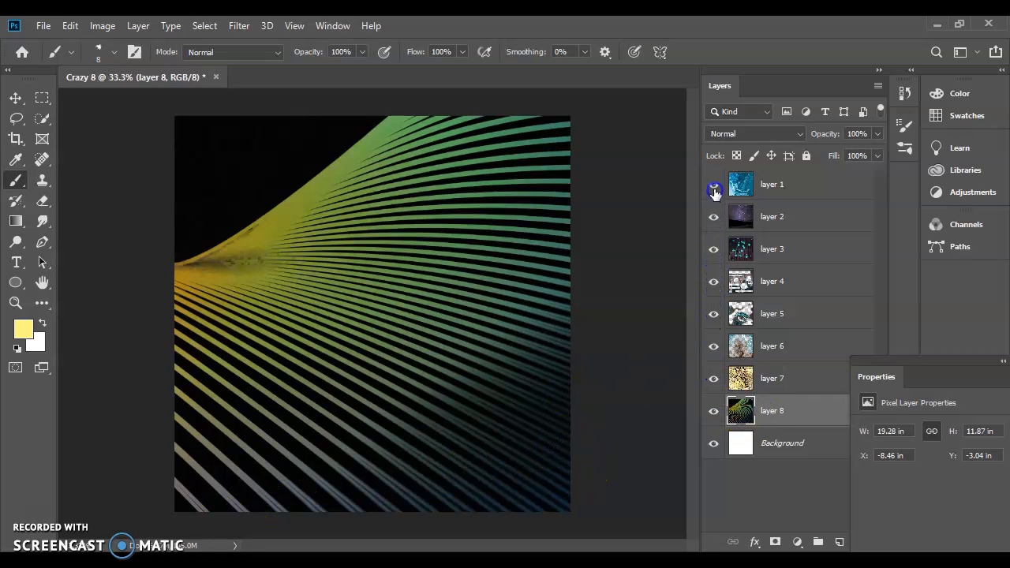
left_click(714, 192)
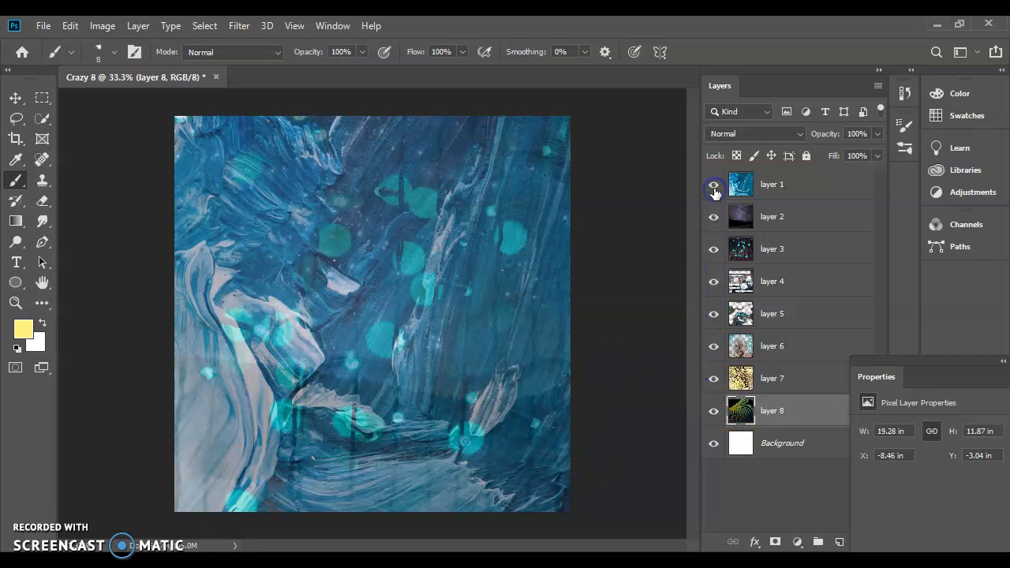
left_click(778, 184)
left_click(789, 212)
left_click(785, 185)
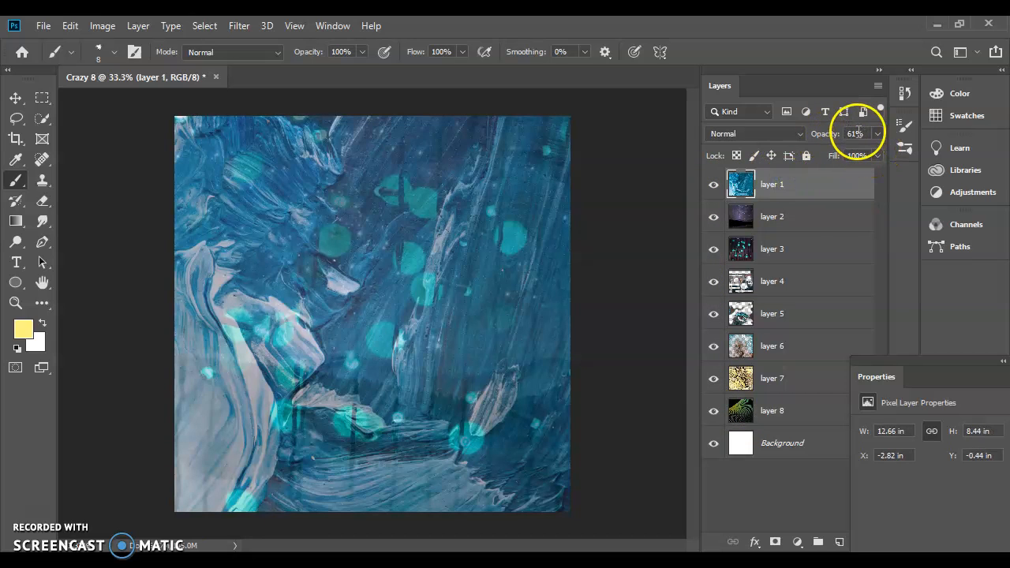
Step: Move layer 6 and then layer 7 directly beneath layer 1, and lower layer 7's opacity
left_click_drag(812, 329, 823, 209)
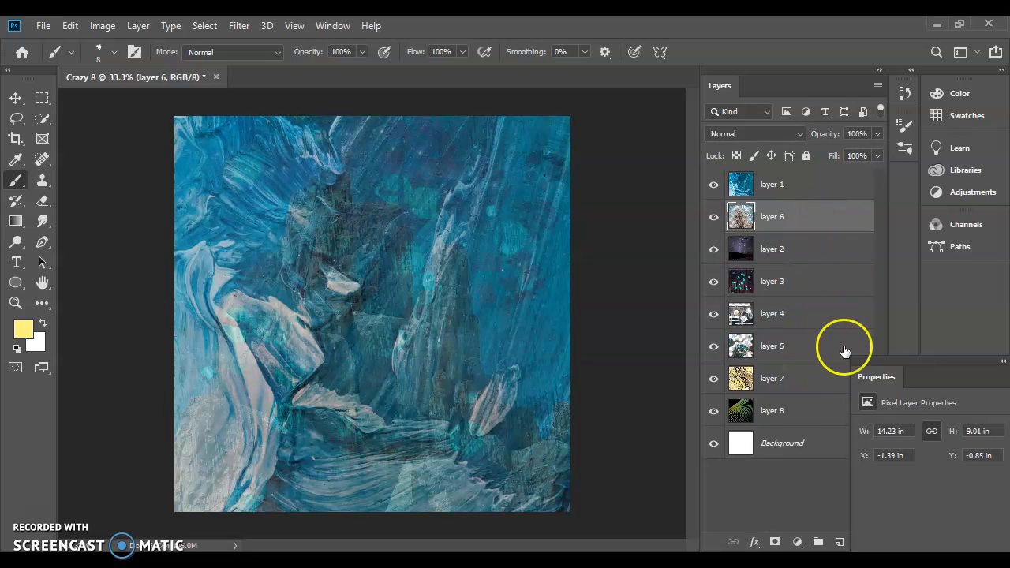
left_click_drag(799, 378, 803, 203)
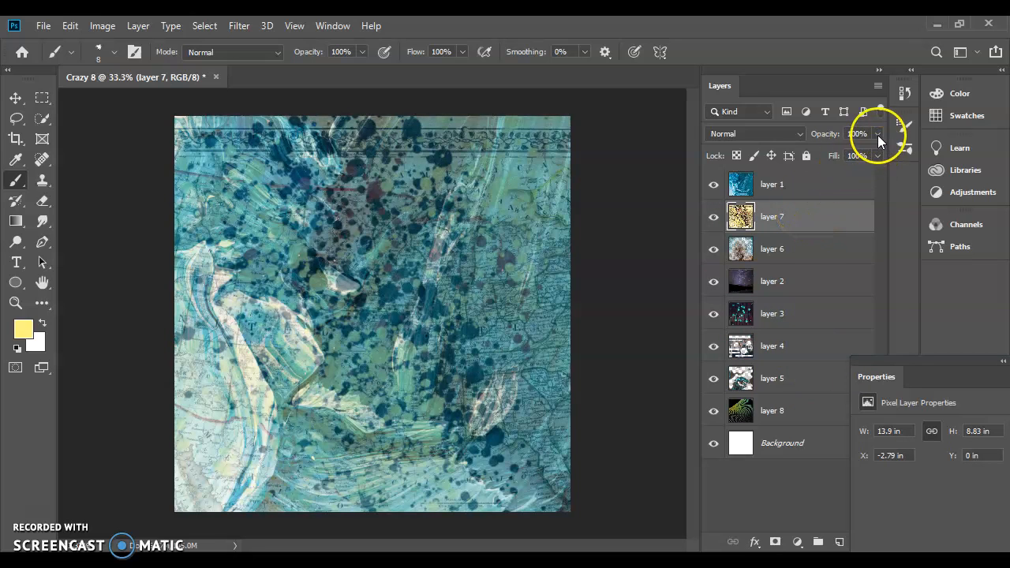
left_click_drag(852, 154, 840, 155)
Step: Move layer 4 to the top of the stack and give it 82% opacity with the Color Burn blend mode
left_click_drag(852, 219, 806, 179)
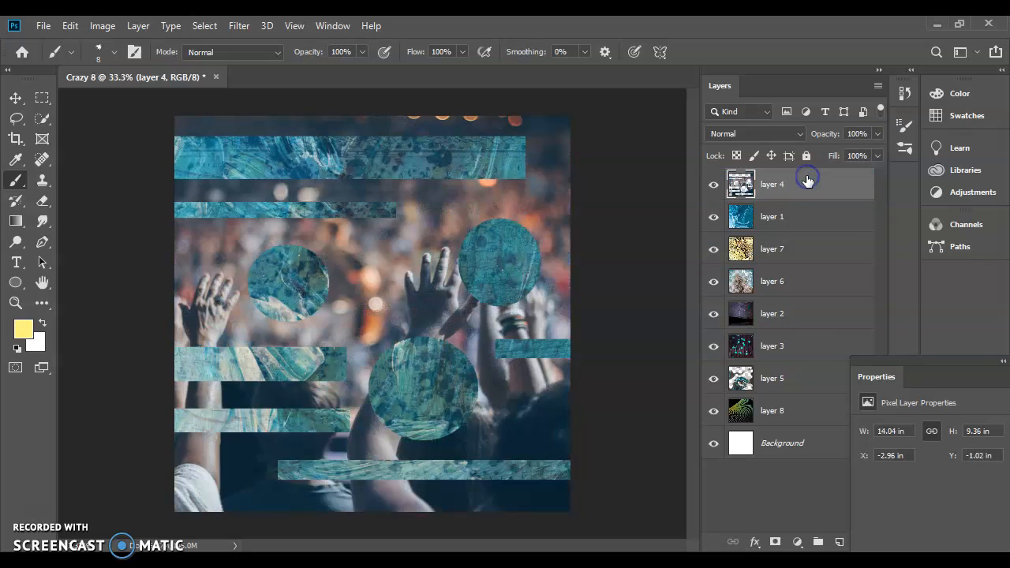
left_click(877, 135)
left_click_drag(875, 153, 862, 155)
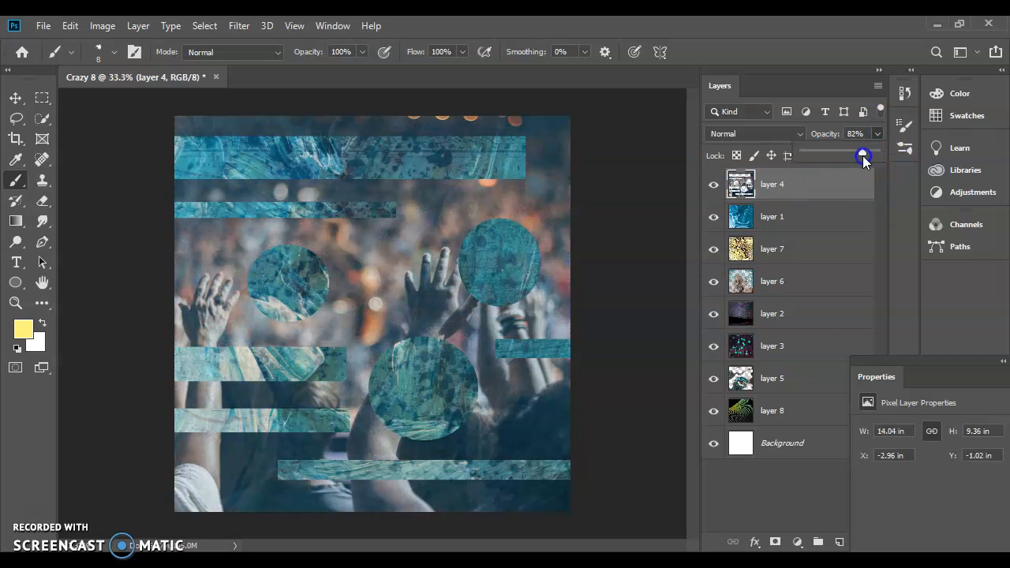
left_click(803, 134)
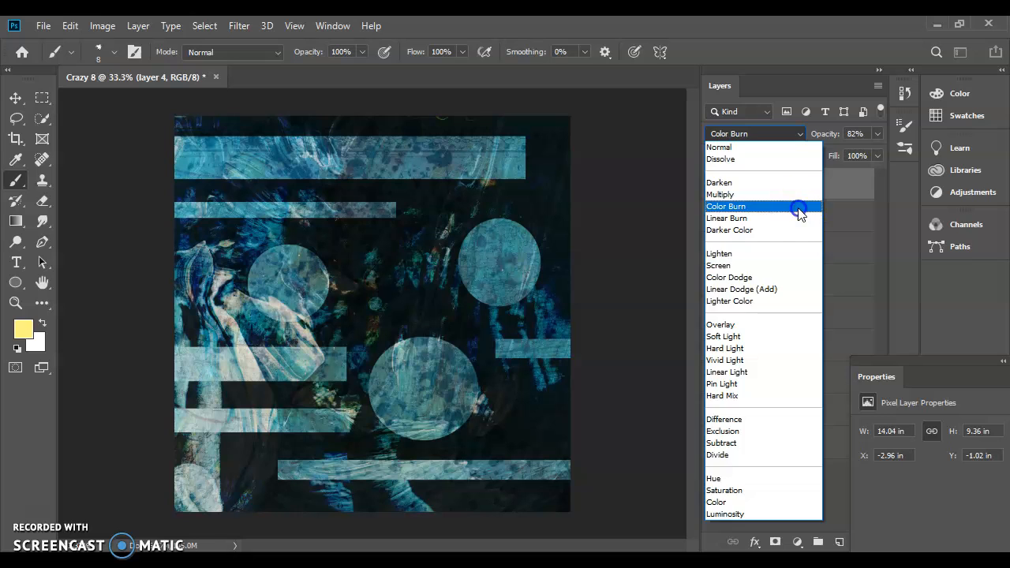
left_click(799, 210)
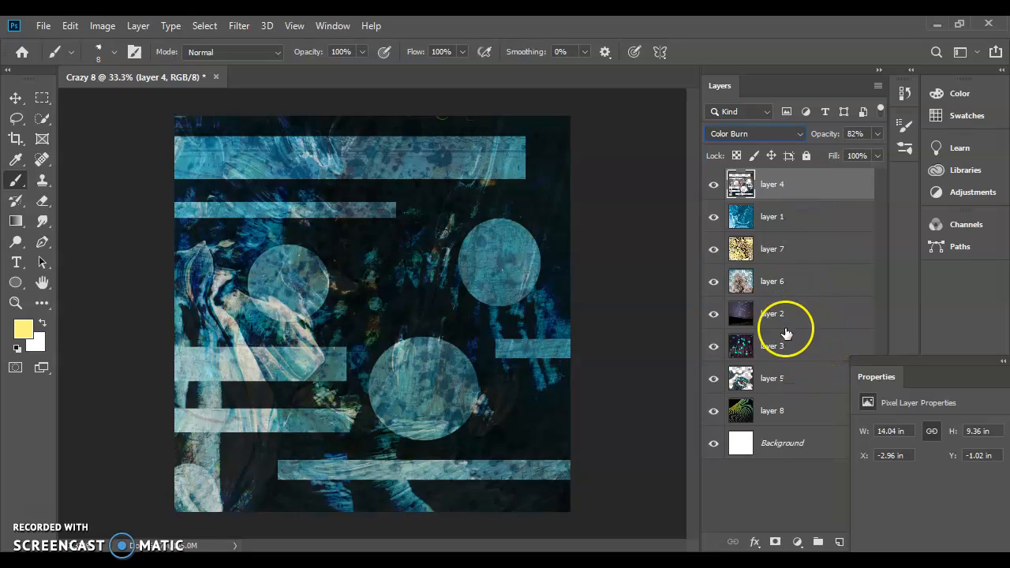
Step: Move layer 5 to the top of the stack and set its blend mode to Linear Light
left_click_drag(784, 383, 791, 181)
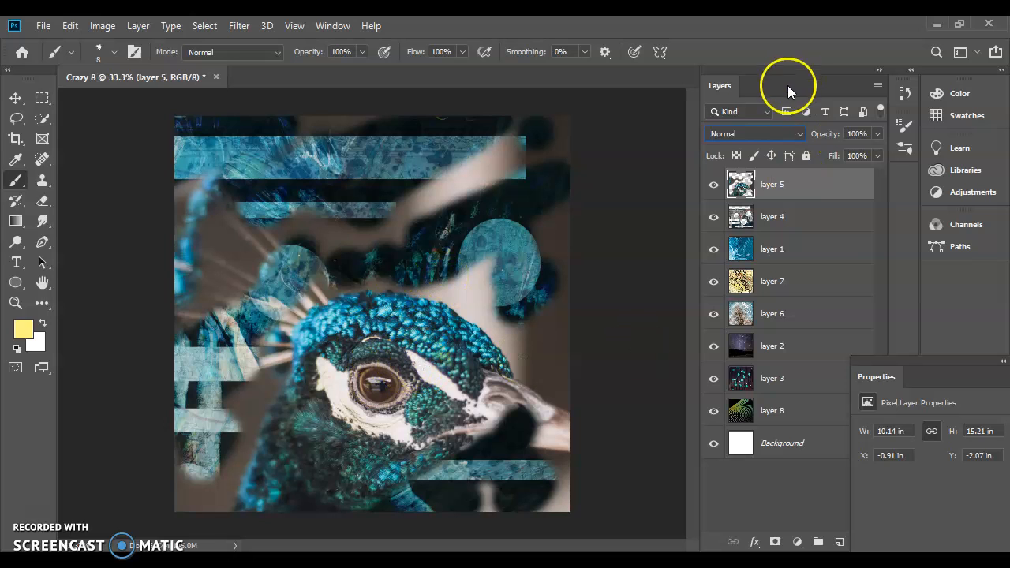
left_click(804, 135)
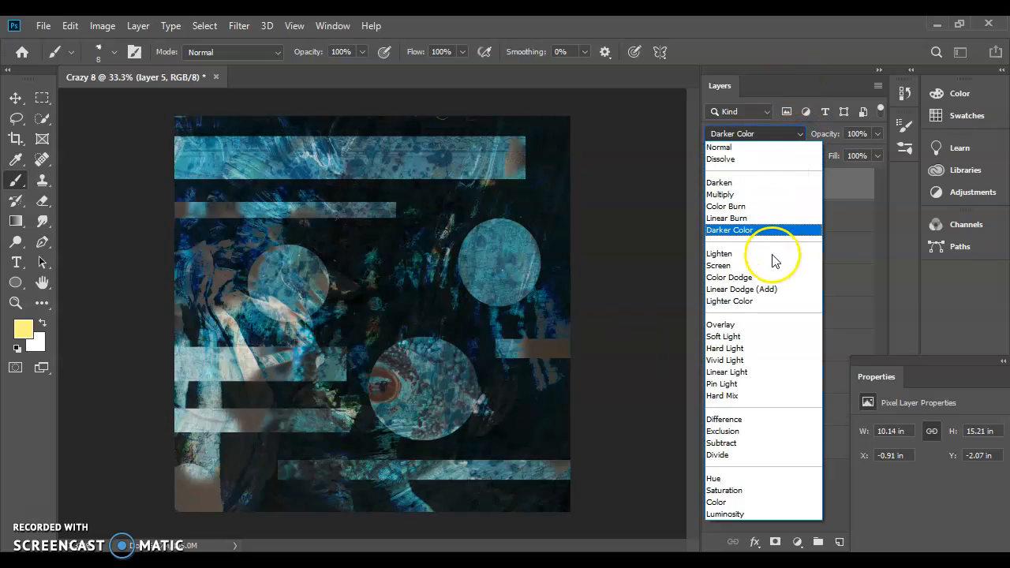
left_click(754, 374)
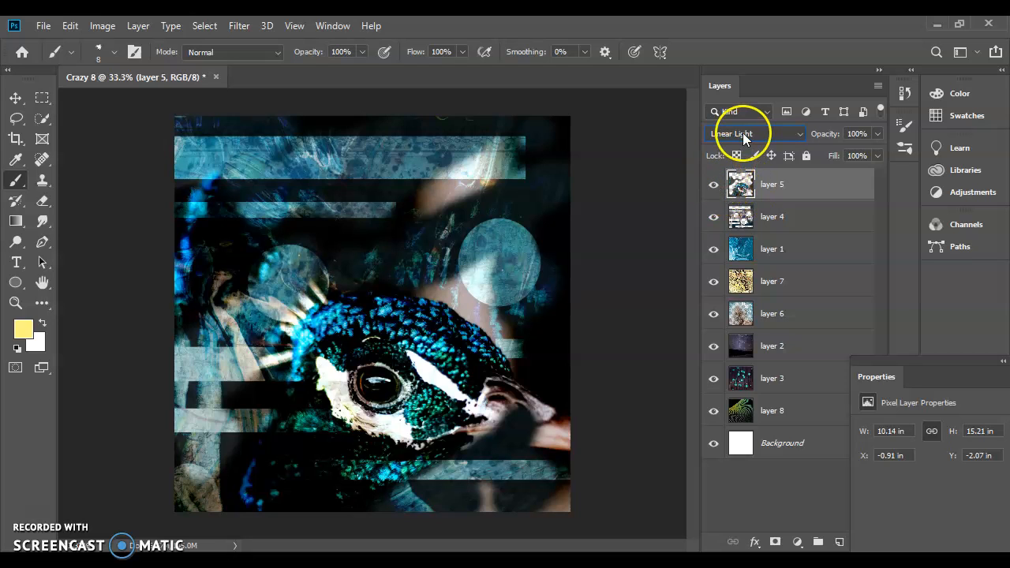
Step: Hide layers 5 and 4 and select layer 1
left_click(715, 185)
left_click(772, 213)
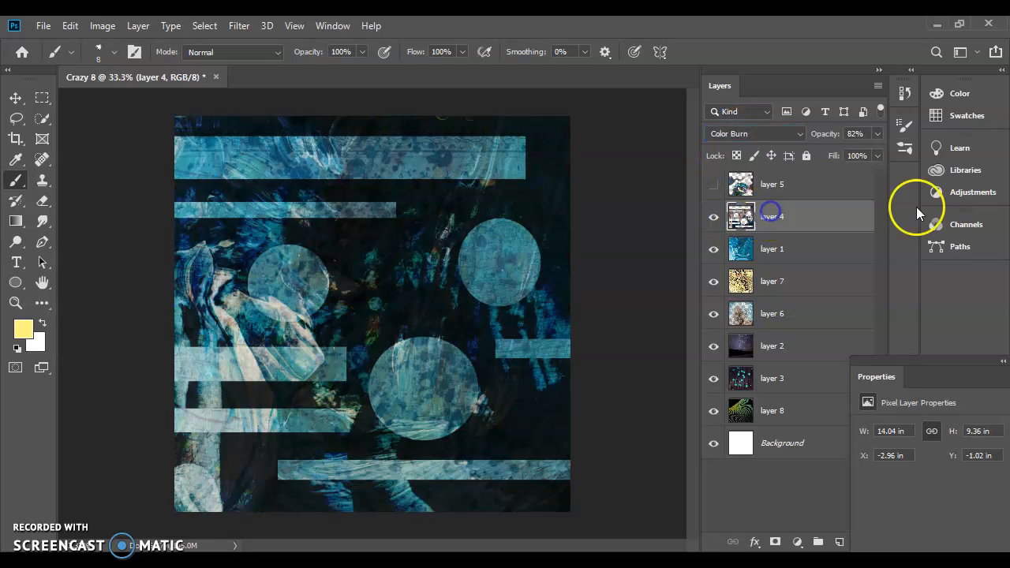
left_click(713, 221)
left_click(835, 246)
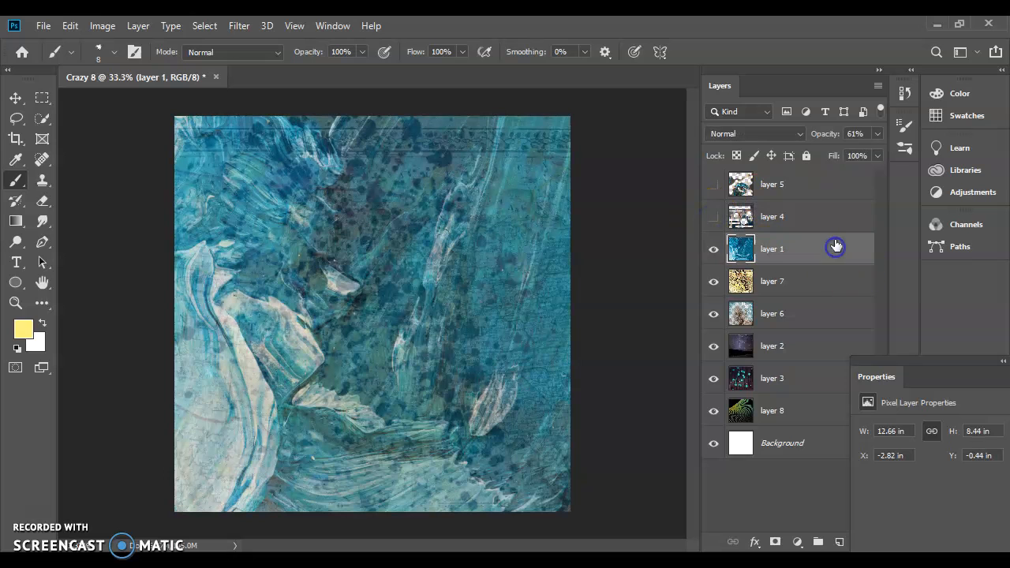
Step: Hide layers 1, 7, 6, 2 and 3 one after another to inspect what lies beneath, and show all layers again
left_click(713, 249)
left_click(789, 276)
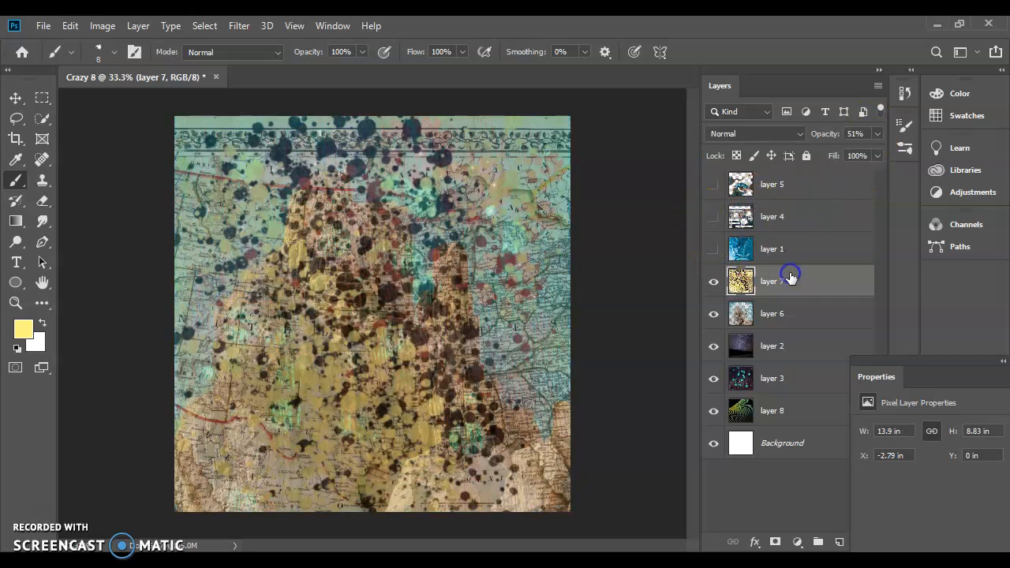
left_click(713, 281)
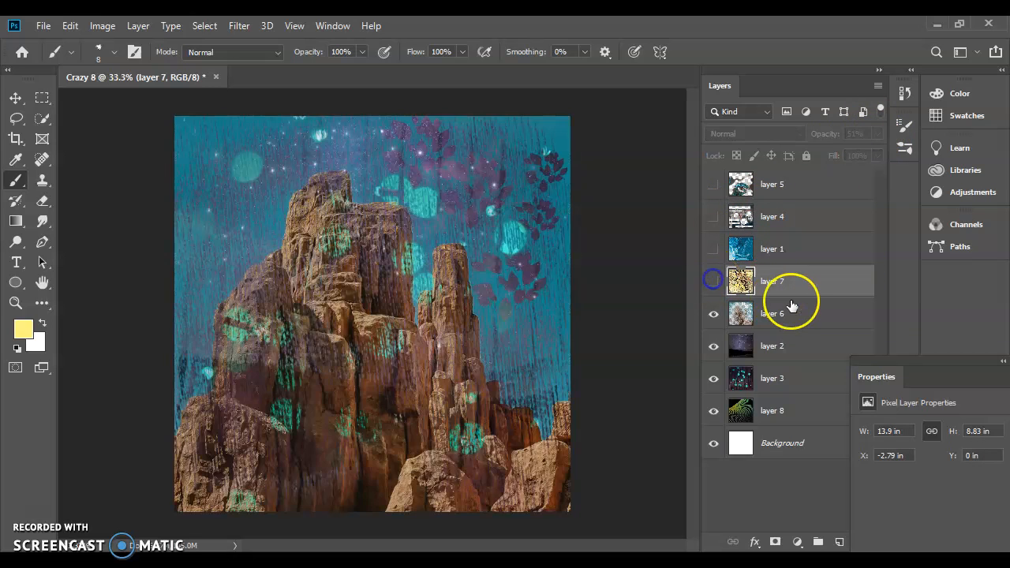
left_click(793, 313)
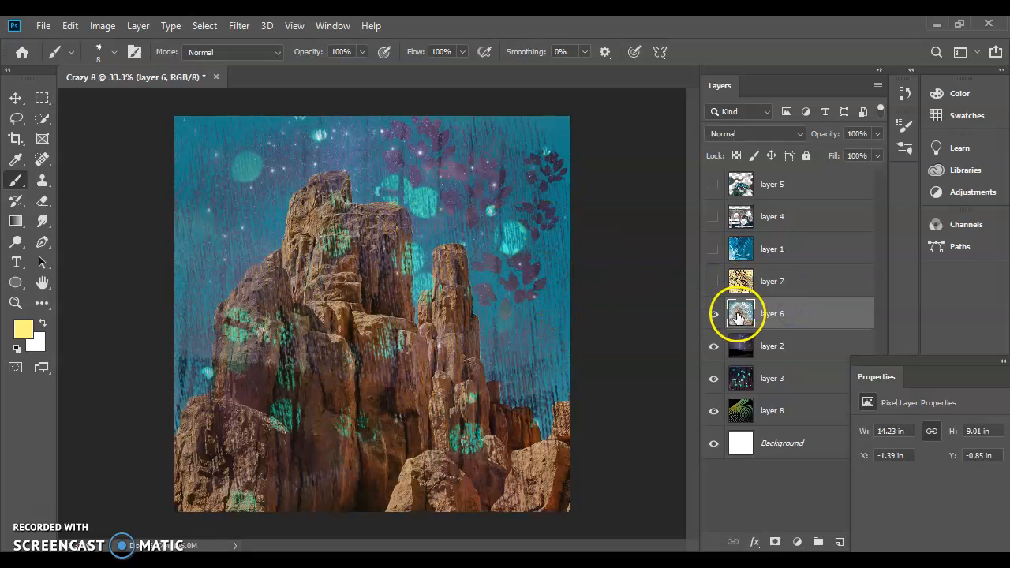
left_click(714, 315)
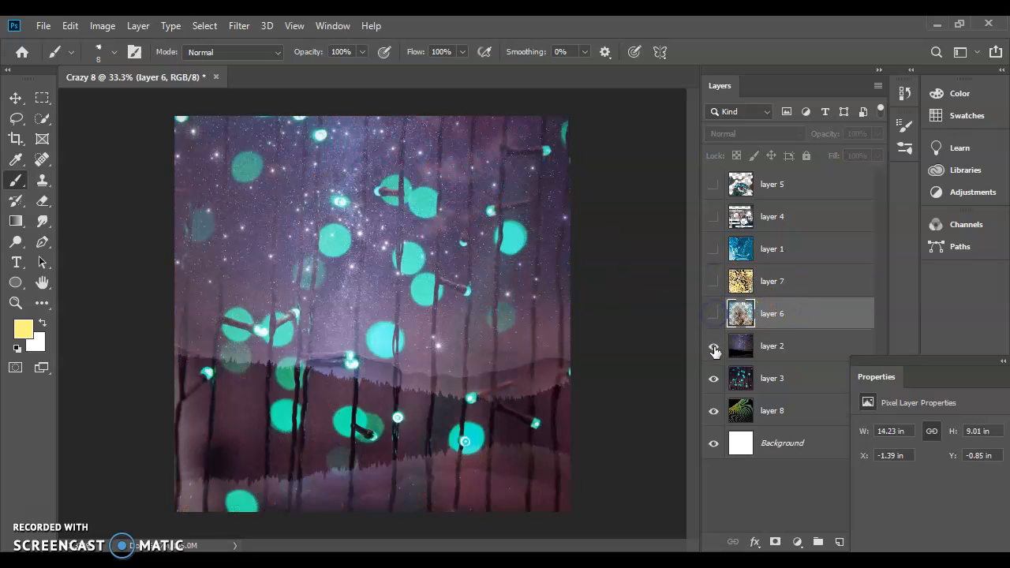
left_click(713, 347)
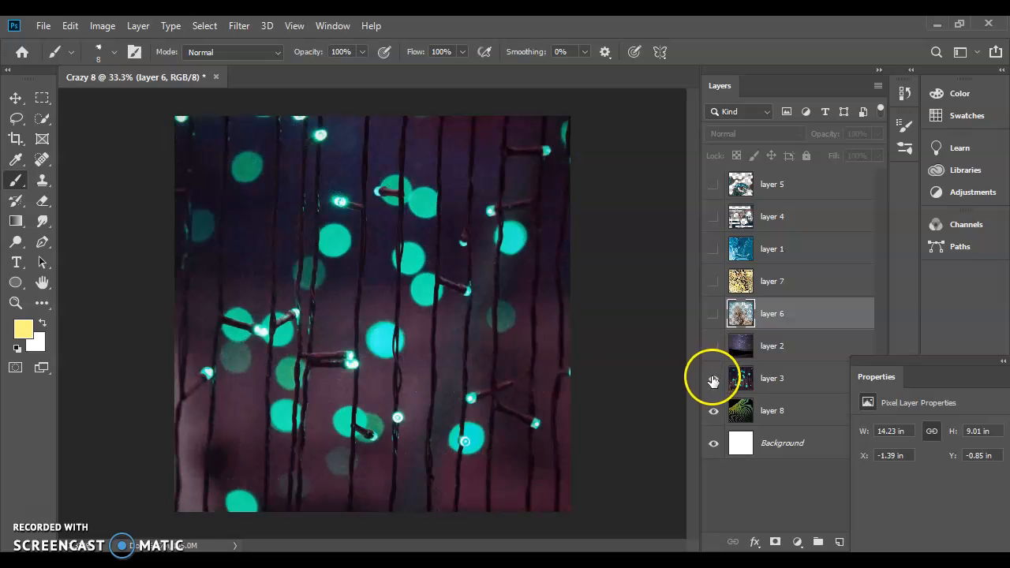
left_click(713, 380)
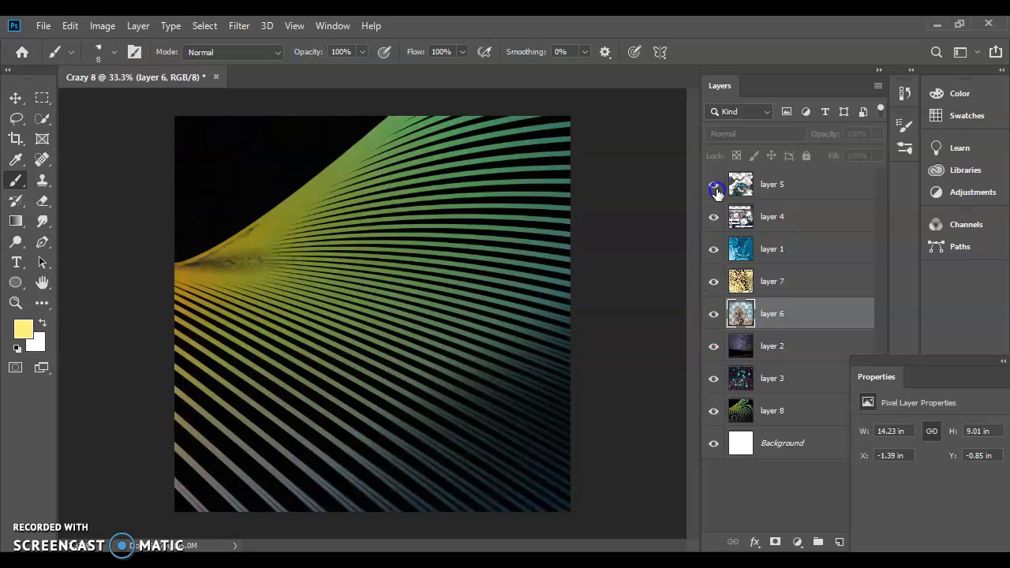
Step: Move layer 8 directly beneath layer 5, lower its opacity to 22%, and compare the composition with layer 7 hidden and shown
left_click_drag(815, 408, 811, 199)
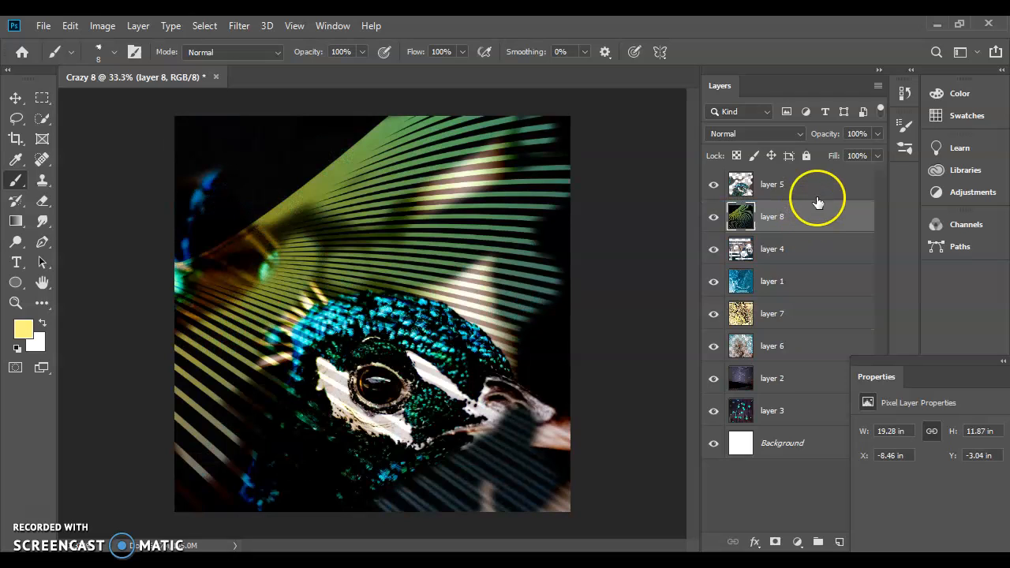
left_click(877, 134)
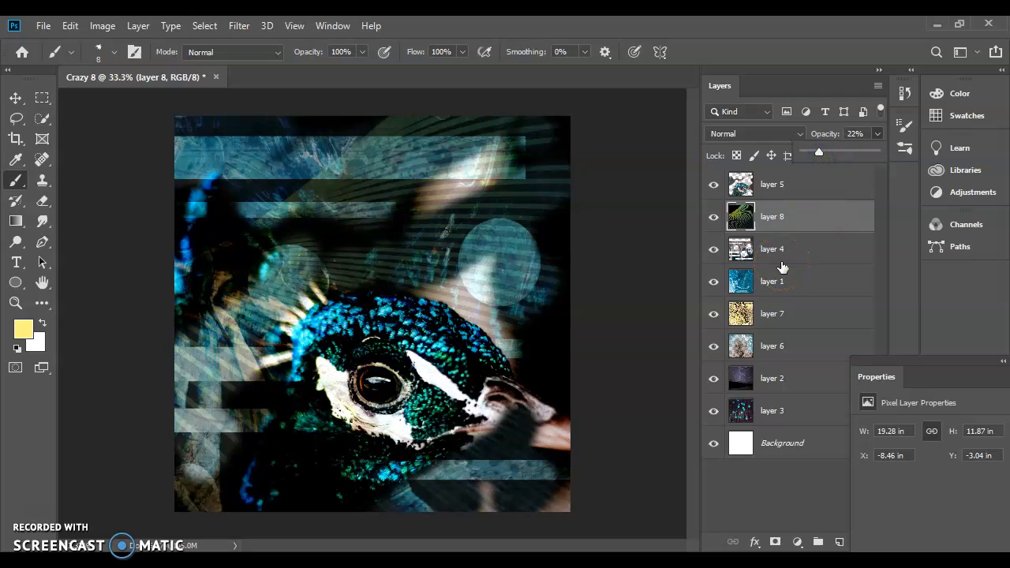
left_click(712, 315)
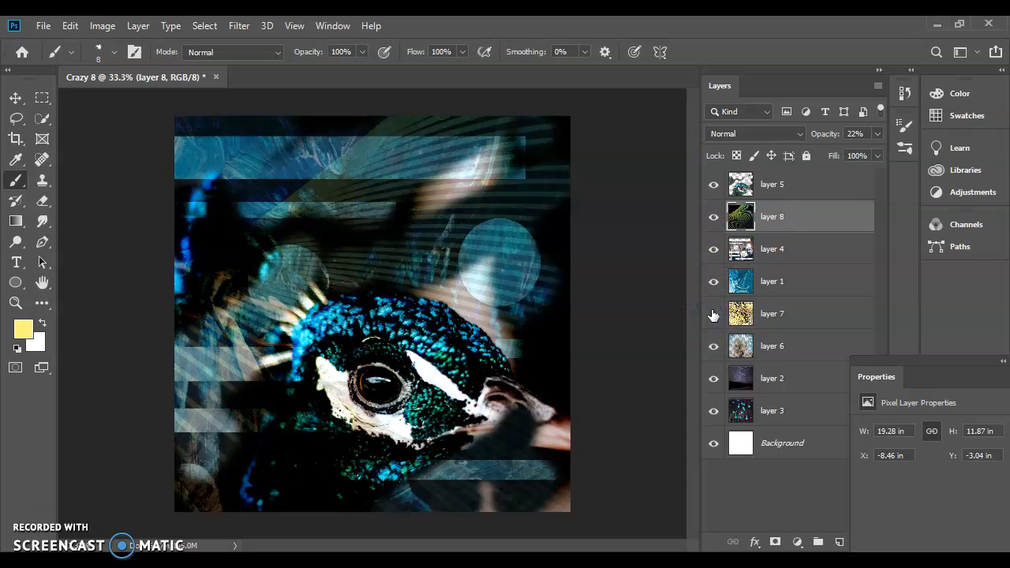
left_click(712, 315)
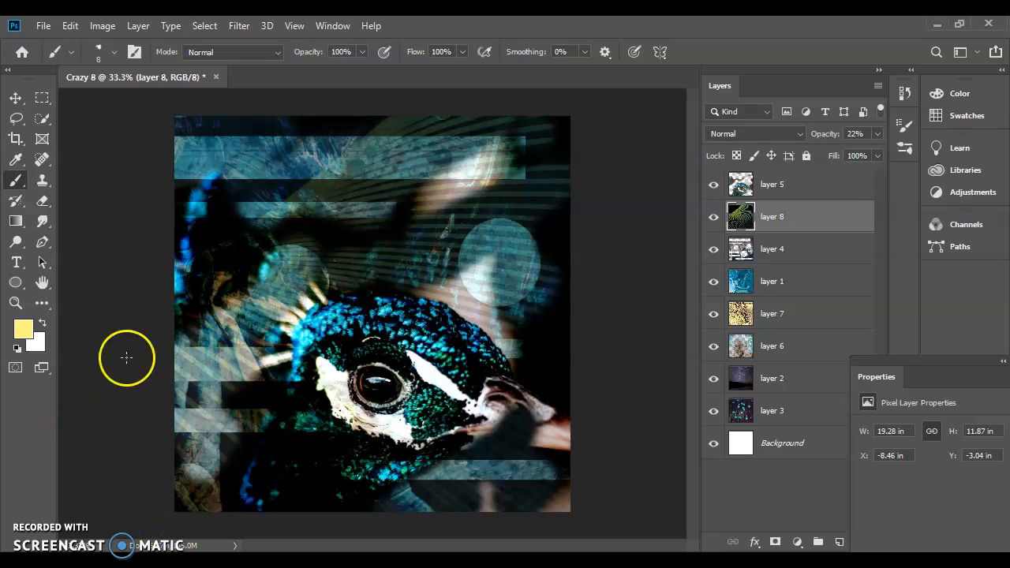
Step: Save the collage as a layered Photoshop file named Crazy 8 in the Crazy 8 Project folder
left_click(44, 26)
left_click(54, 198)
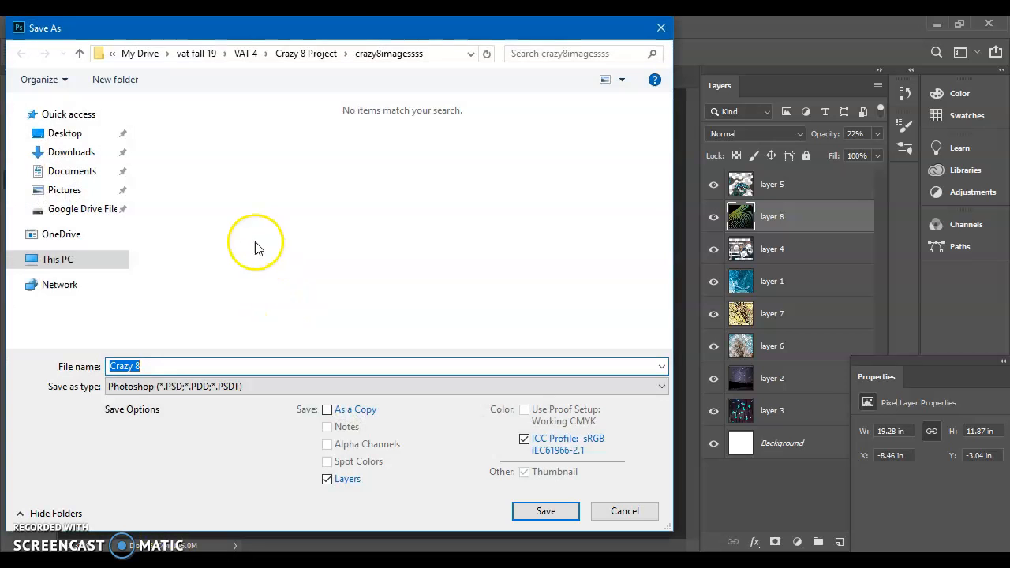
left_click(292, 53)
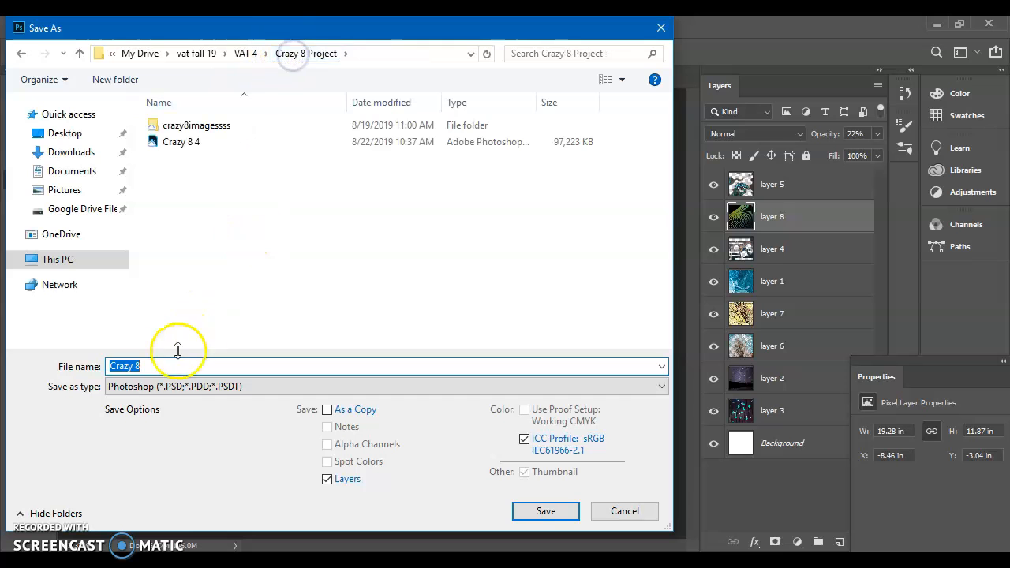
left_click(550, 511)
left_click(673, 157)
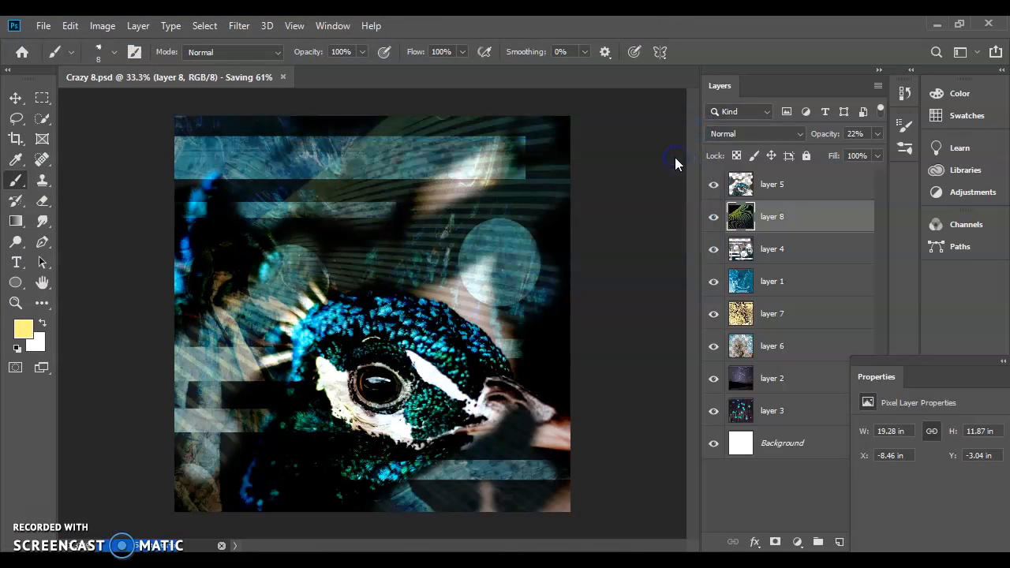
Step: Save a JPEG copy of the collage named Crazy 8 in the Crazy 8 Project folder, accepting the JPEG options
left_click(43, 25)
left_click(87, 199)
left_click(192, 387)
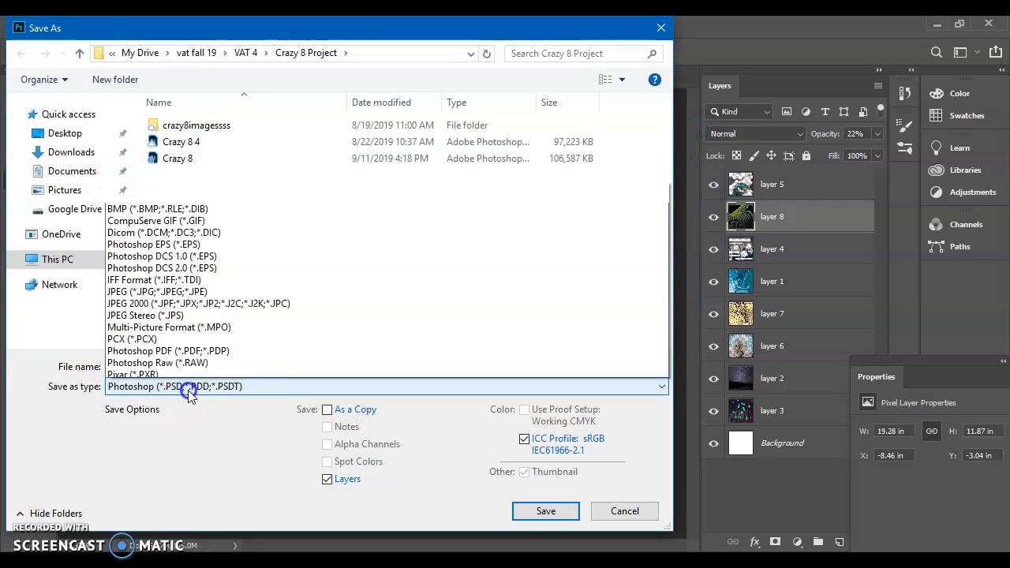
left_click(194, 229)
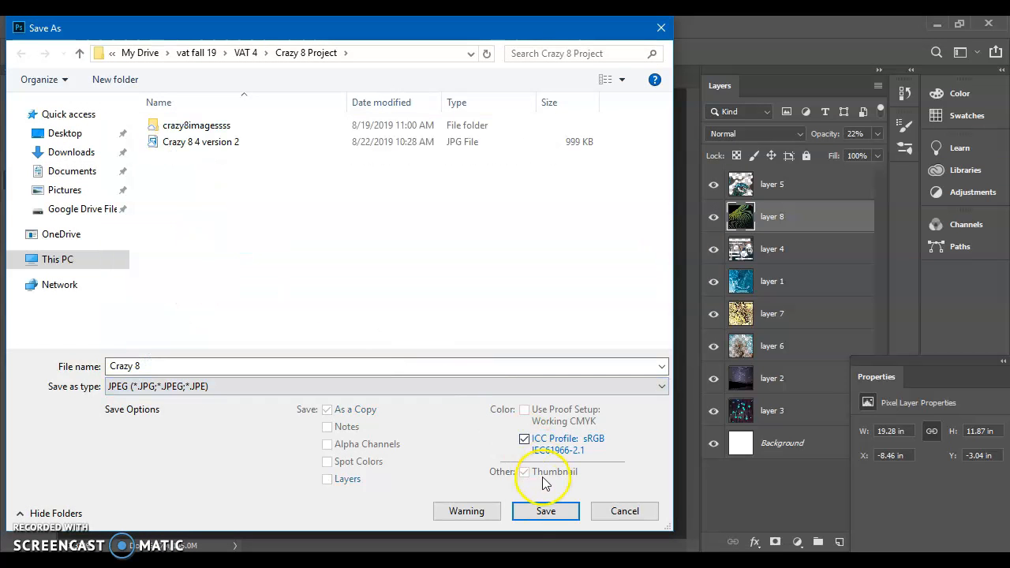
left_click(542, 507)
left_click(584, 131)
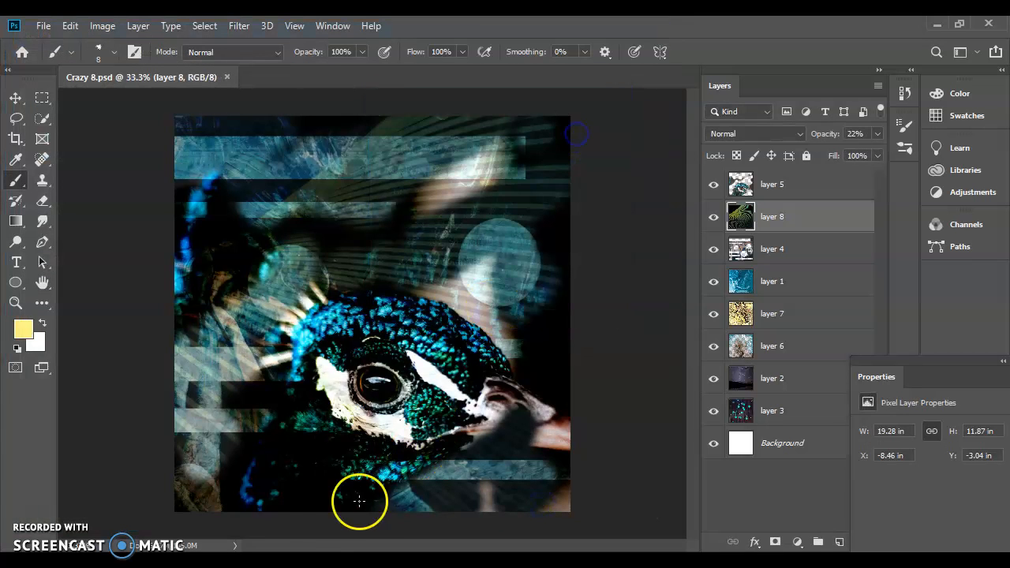